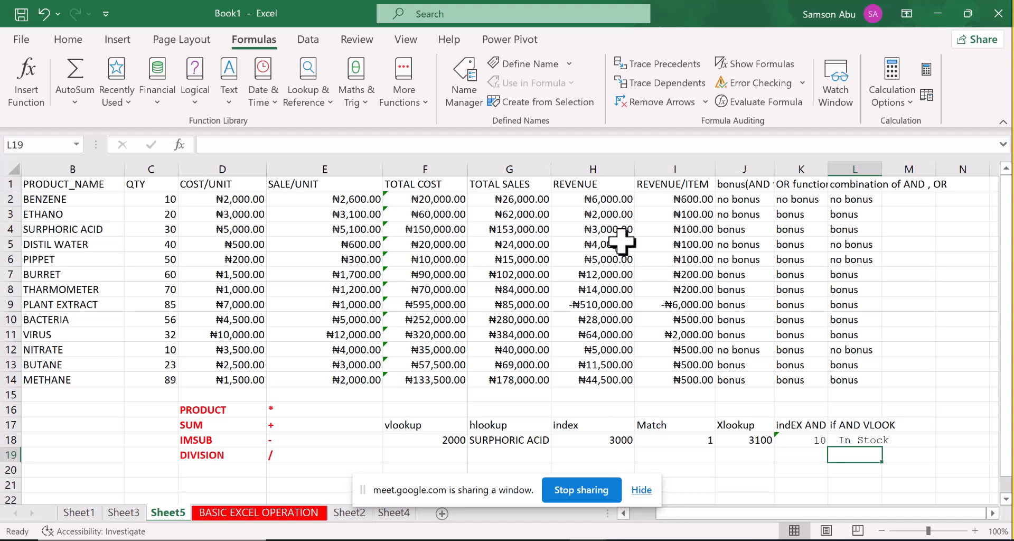
Review the calculated-column headings on Sheet5, the function list on Sheet3 and the monthly budget on BASIC EXCEL OPERATION
click(745, 185)
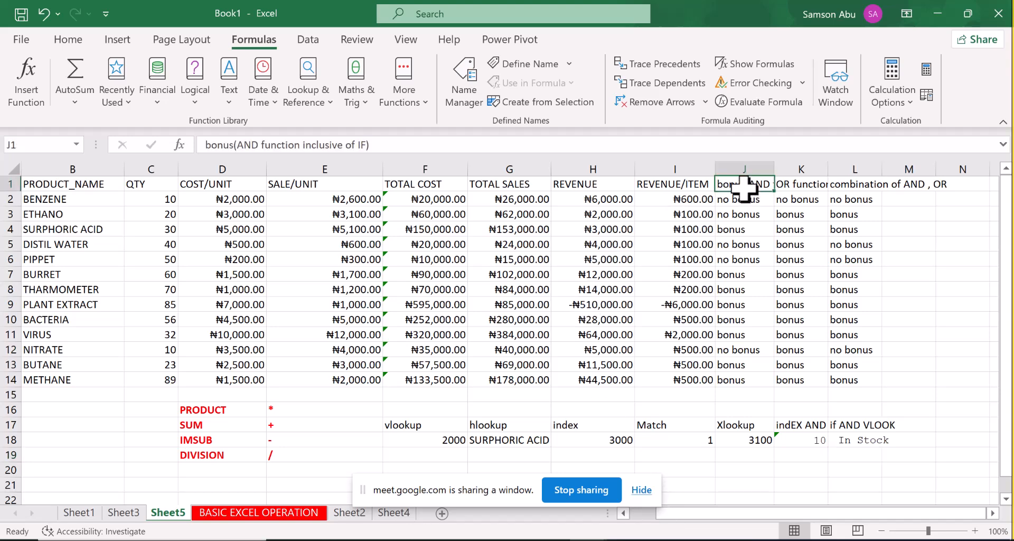
click(801, 183)
click(843, 183)
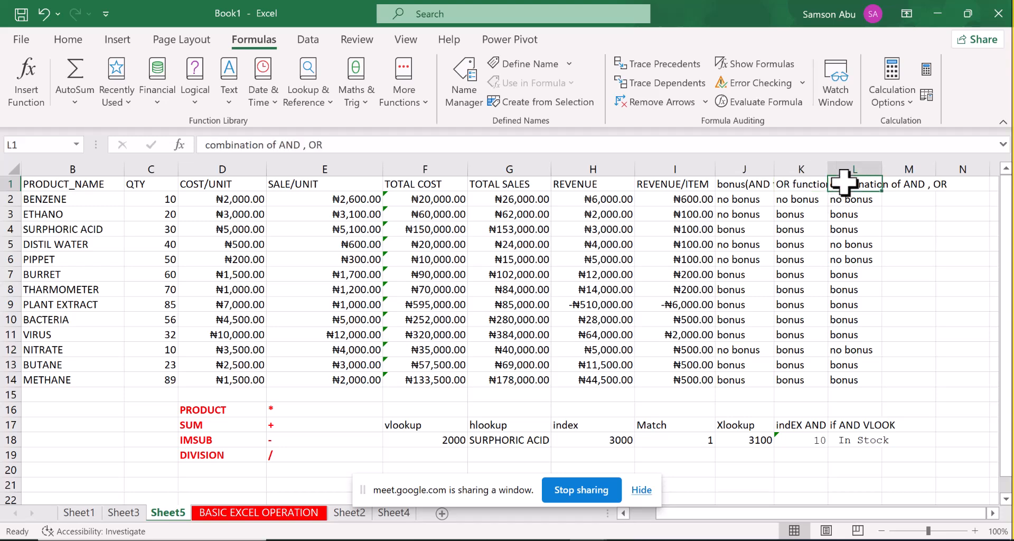
click(689, 179)
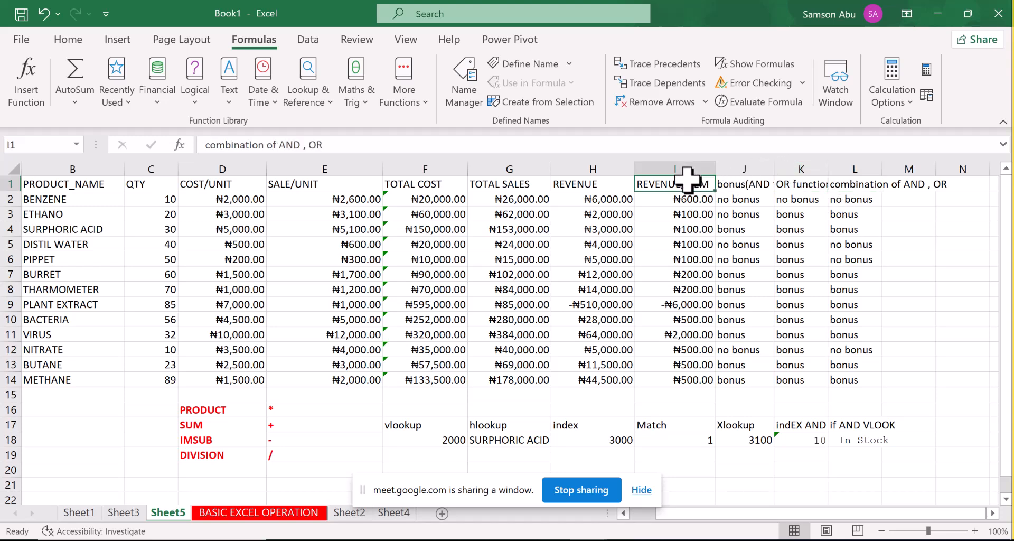
click(599, 185)
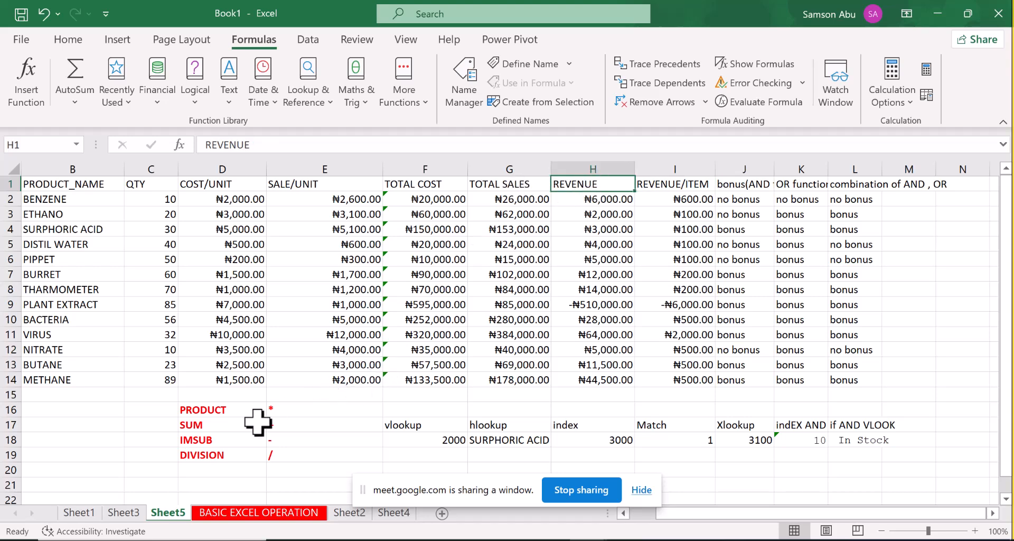
click(132, 513)
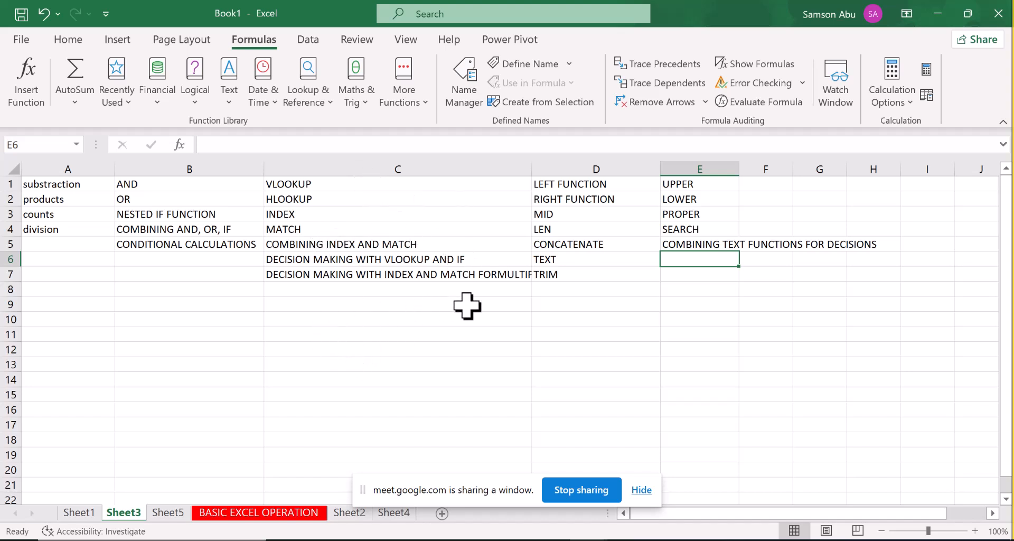
click(262, 515)
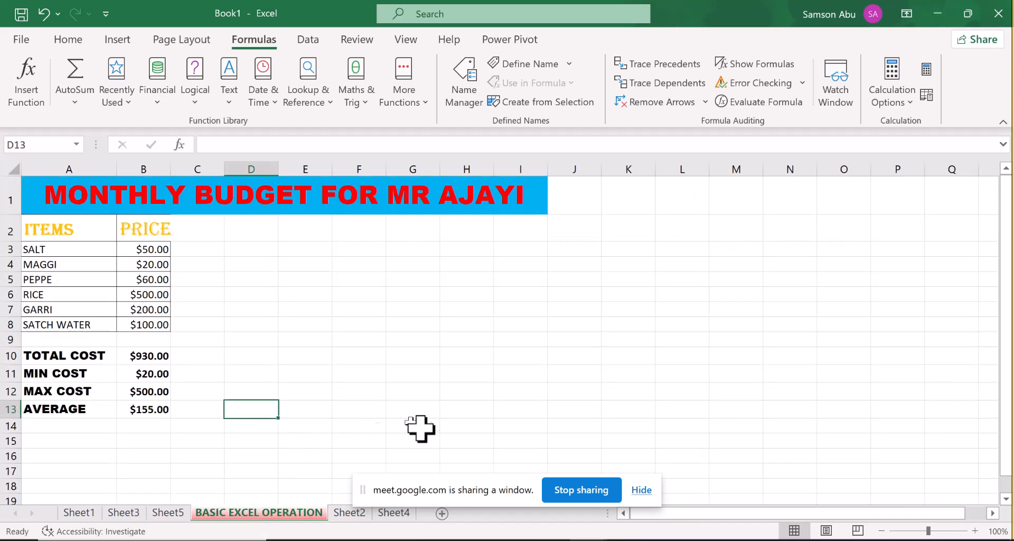
click(172, 513)
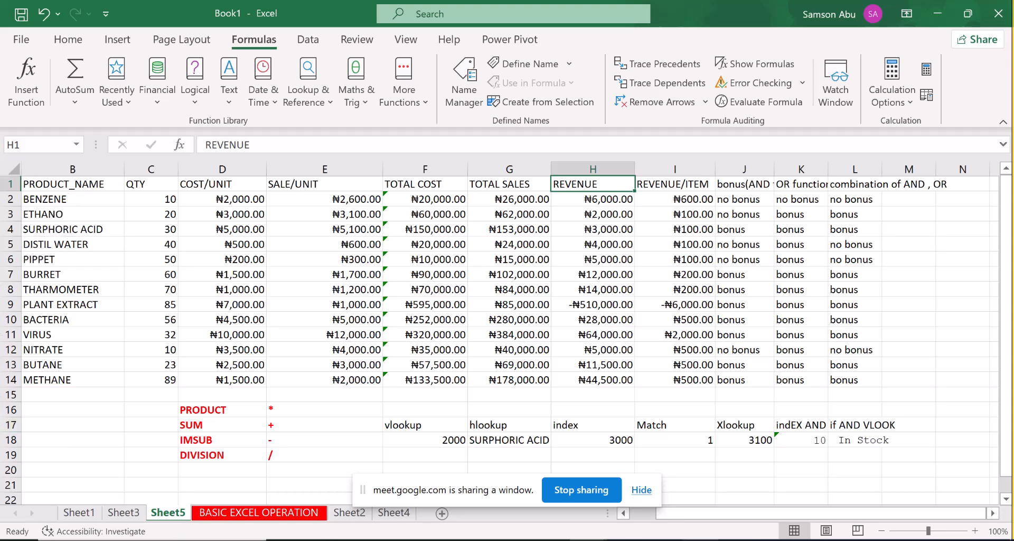
click(653, 517)
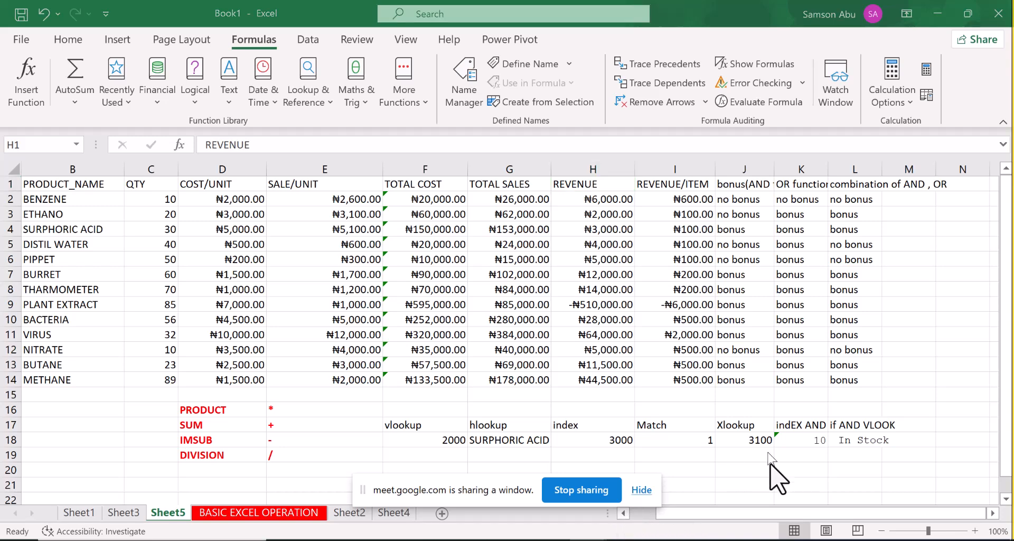
drag(687, 513, 629, 521)
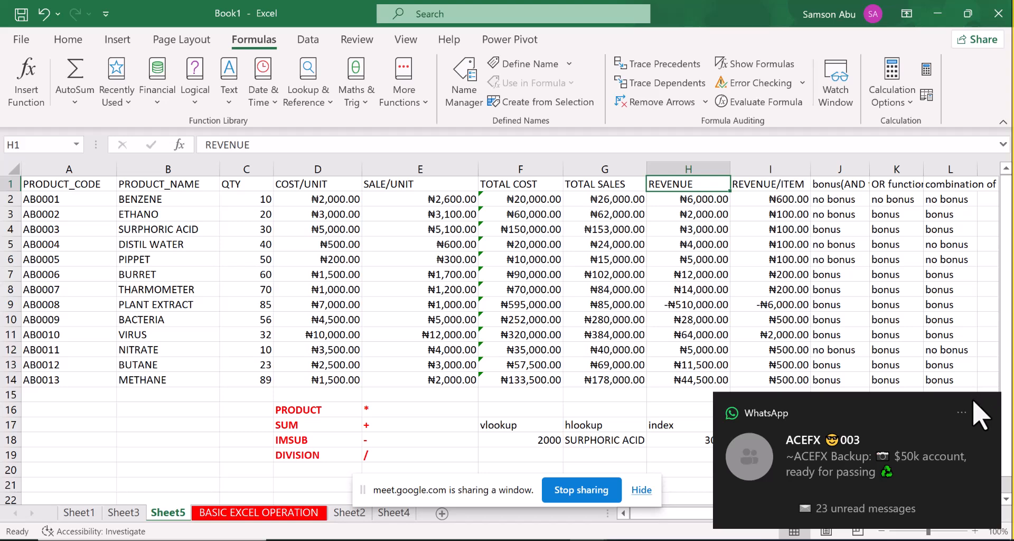
click(979, 416)
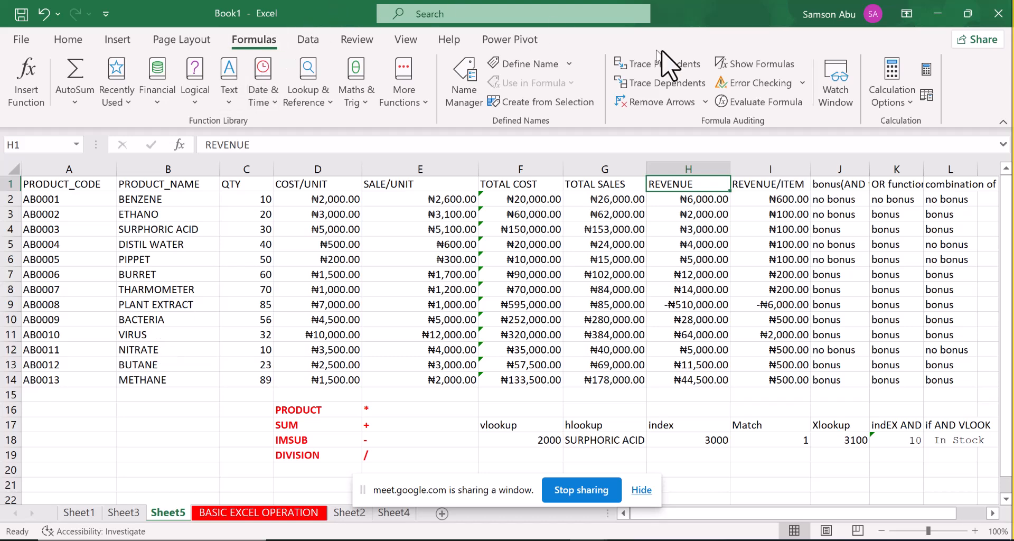
scroll(641, 36, right, 1)
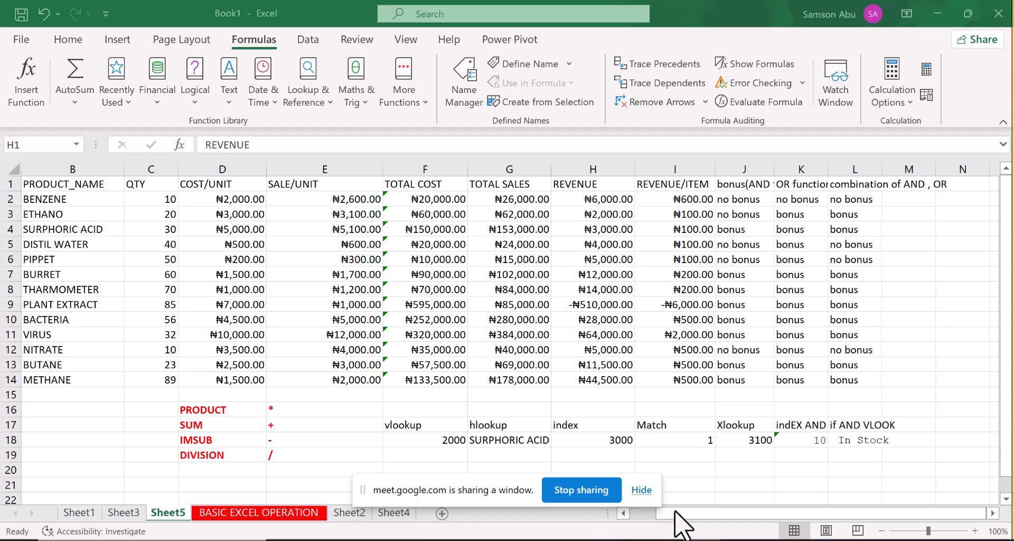
click(808, 513)
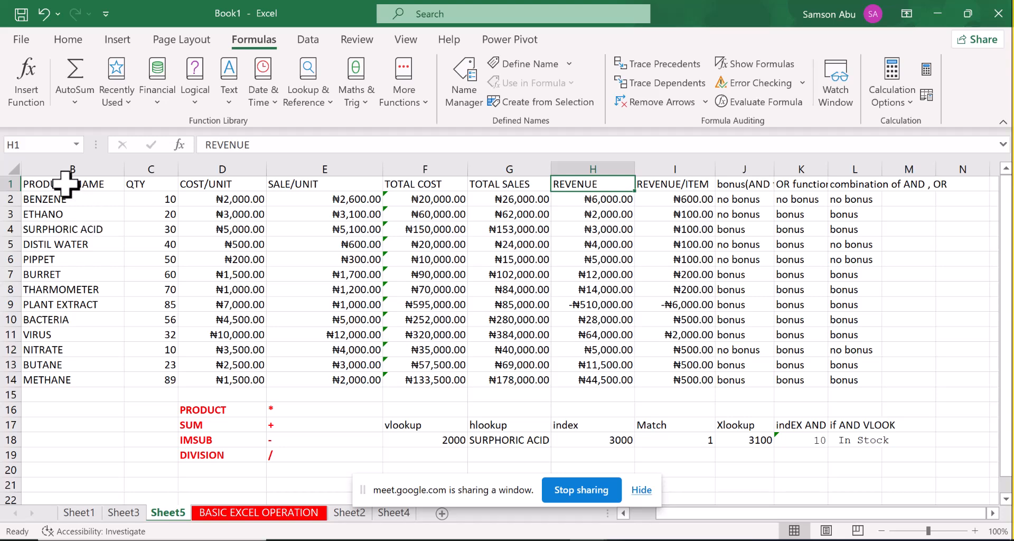
Copy the product-name column B1:B14 from Sheet5 into column A of a new sheet and enter the heading TOTAL SALES in B1
drag(62, 188, 53, 378)
key(ctrl+c)
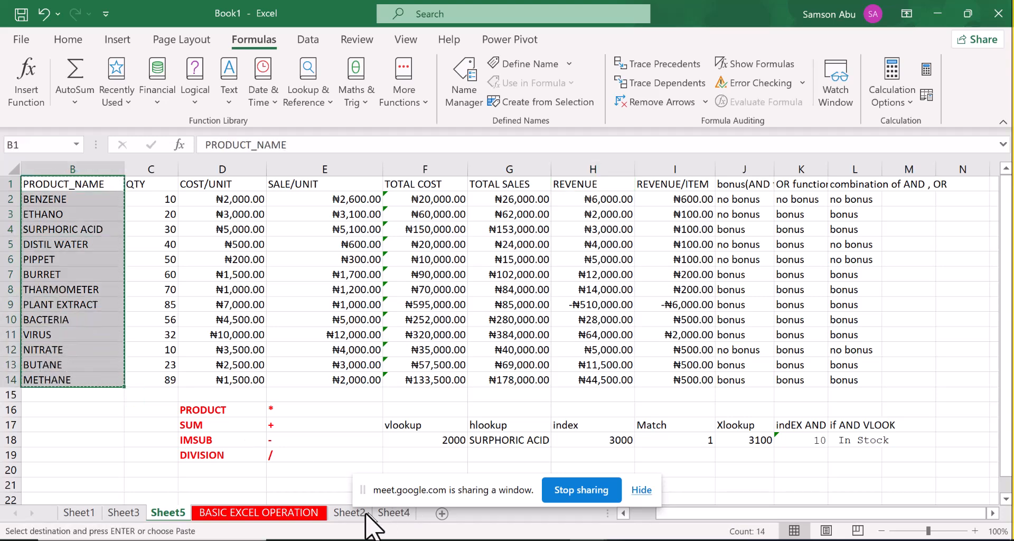
click(442, 514)
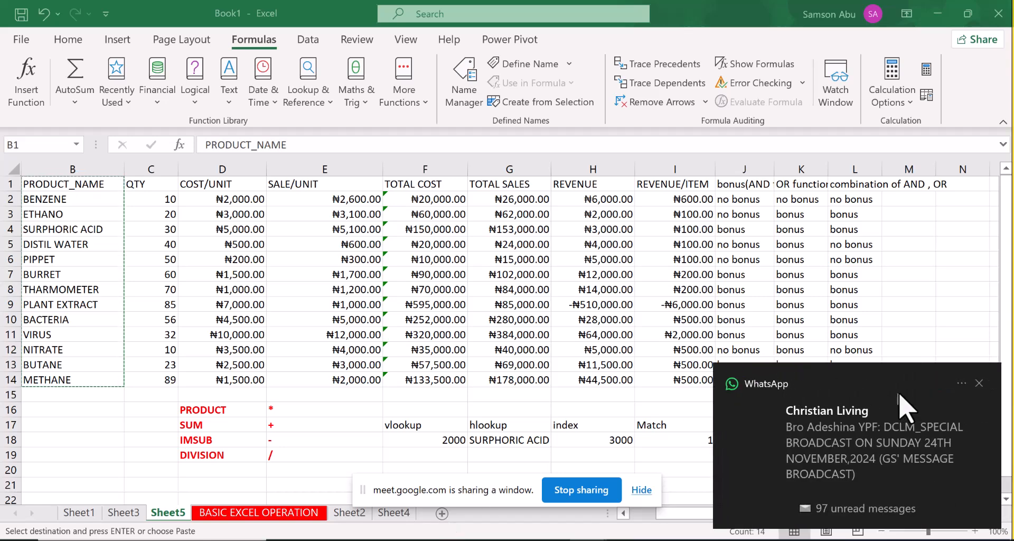
click(979, 384)
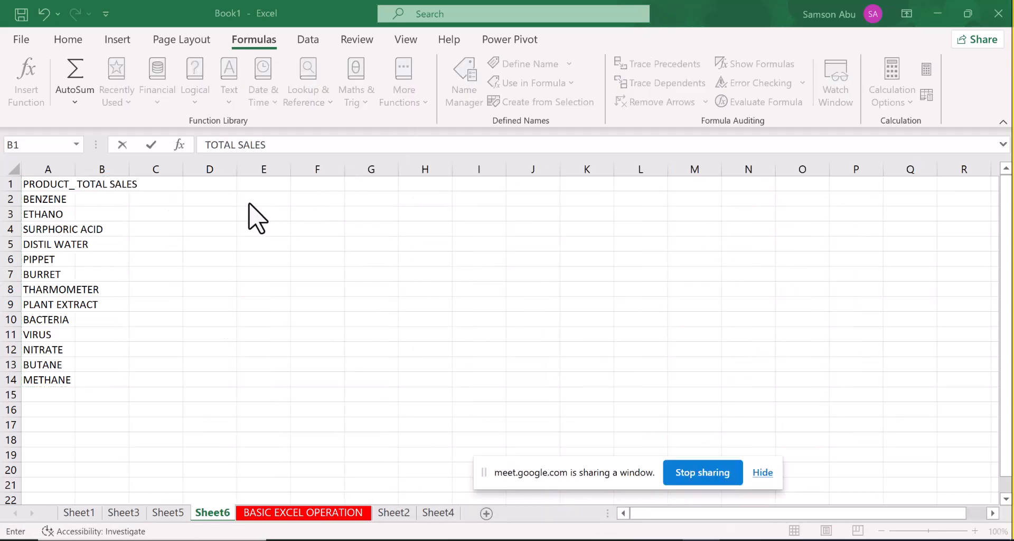
click(106, 196)
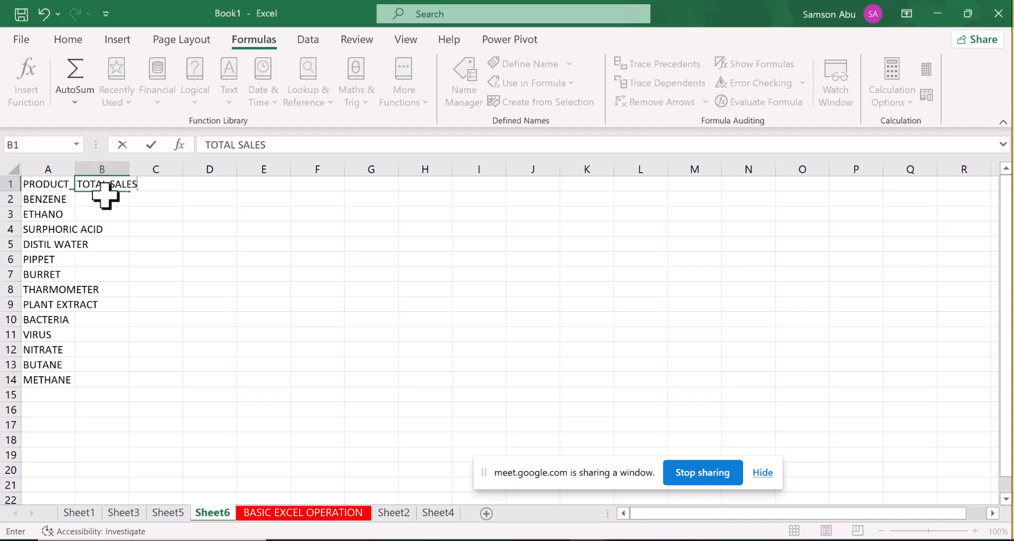
key(Return)
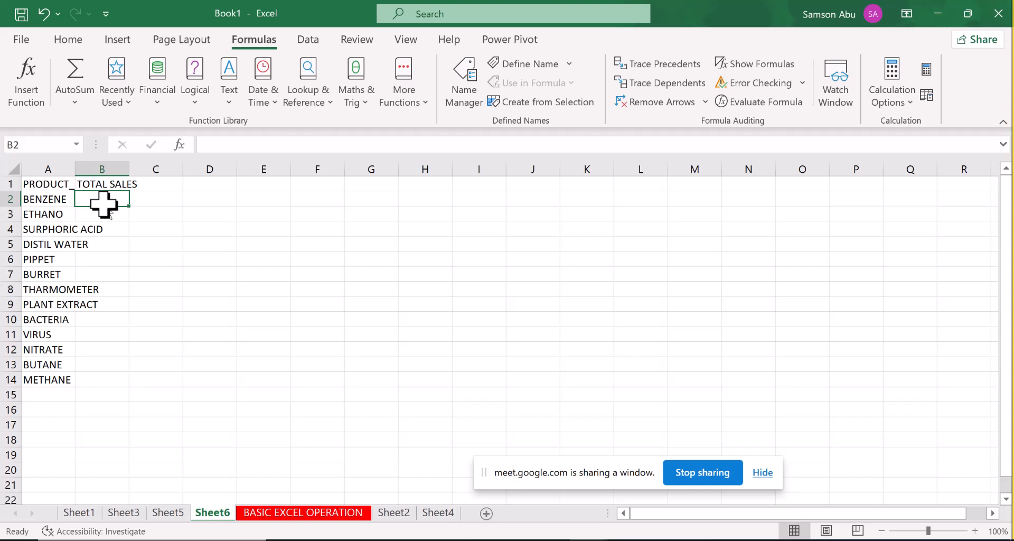
Insert the VLOOKUP function in cell B2 of Sheet6, ready for its lookup value
click(346, 15)
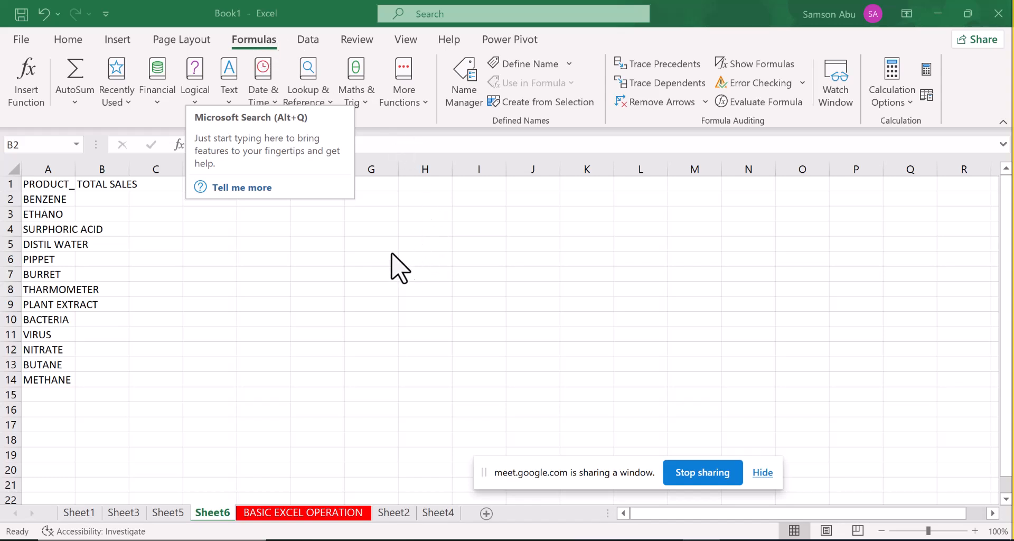
click(332, 101)
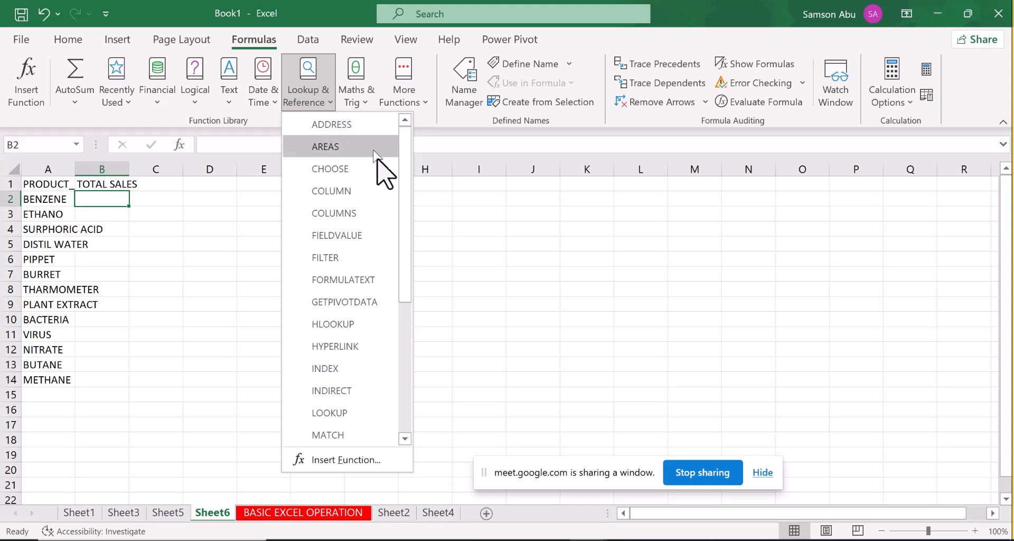
drag(407, 215, 405, 235)
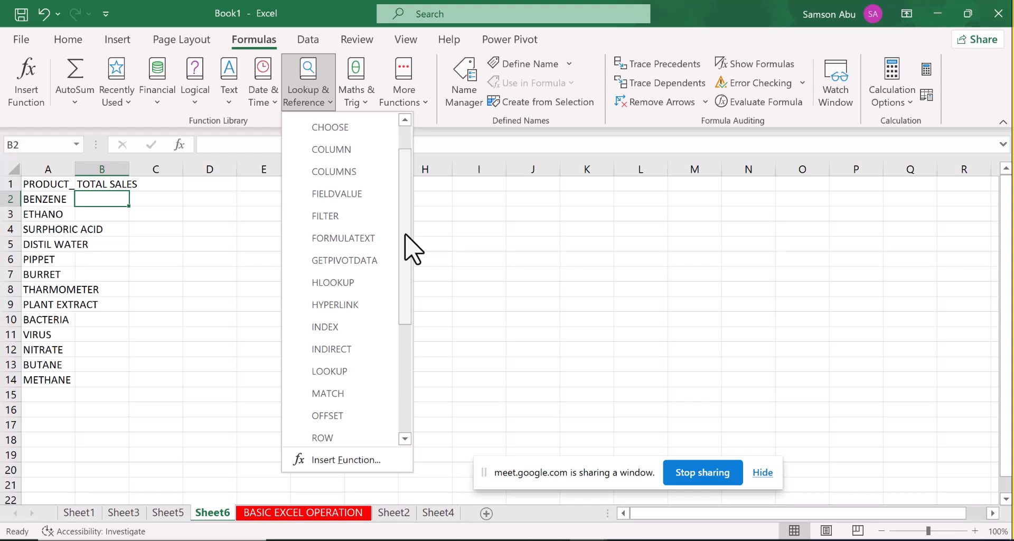
drag(405, 234, 400, 270)
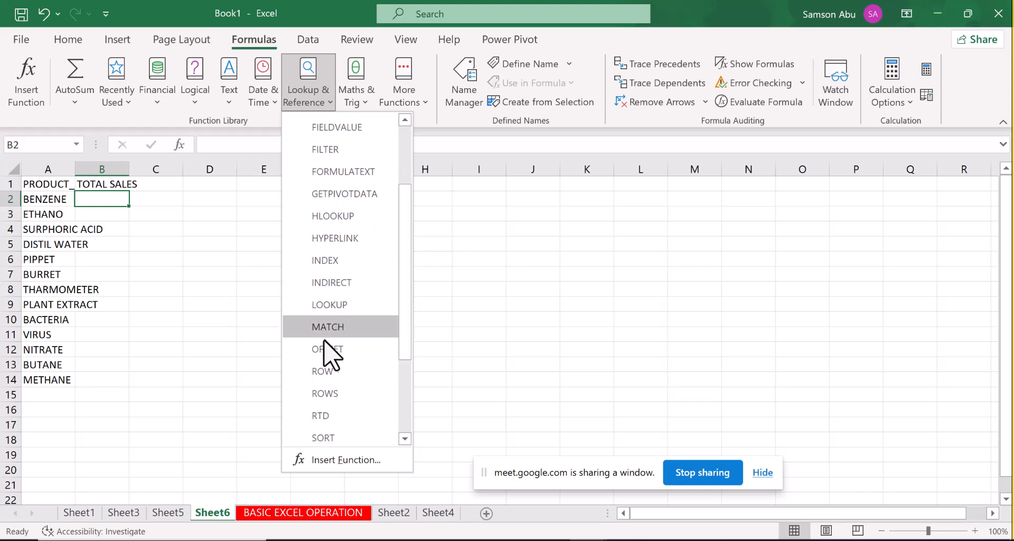
drag(404, 327, 401, 217)
drag(399, 259, 401, 423)
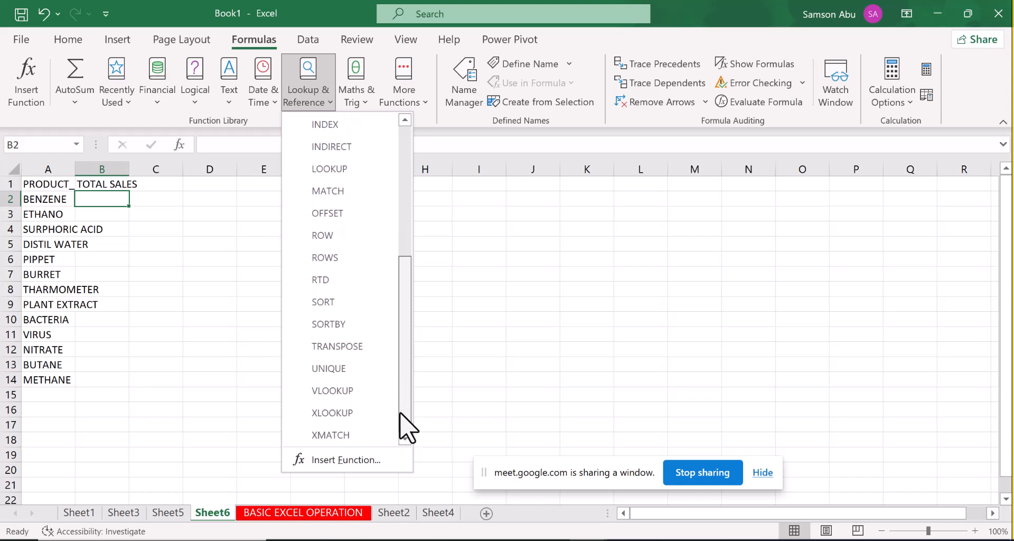
click(352, 391)
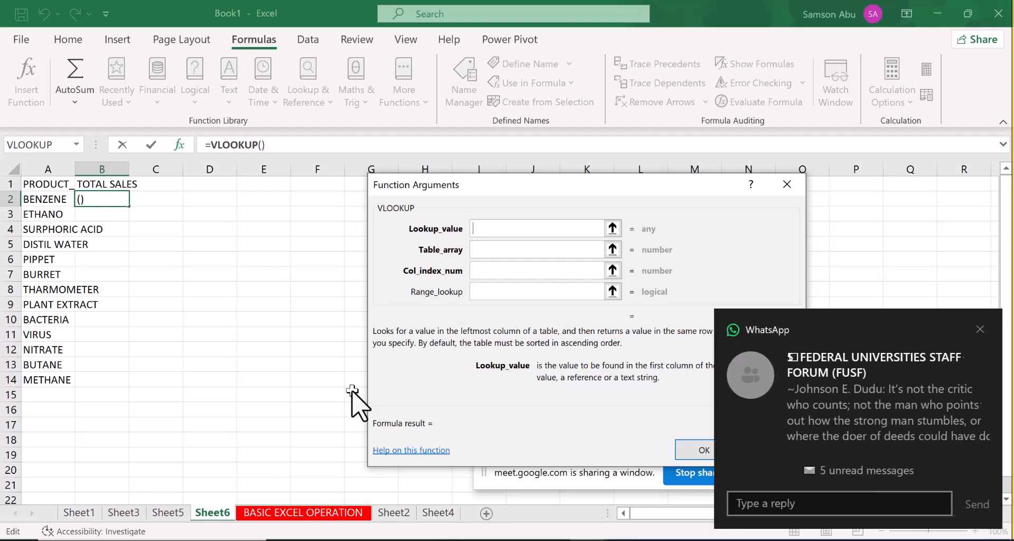
click(979, 329)
click(527, 228)
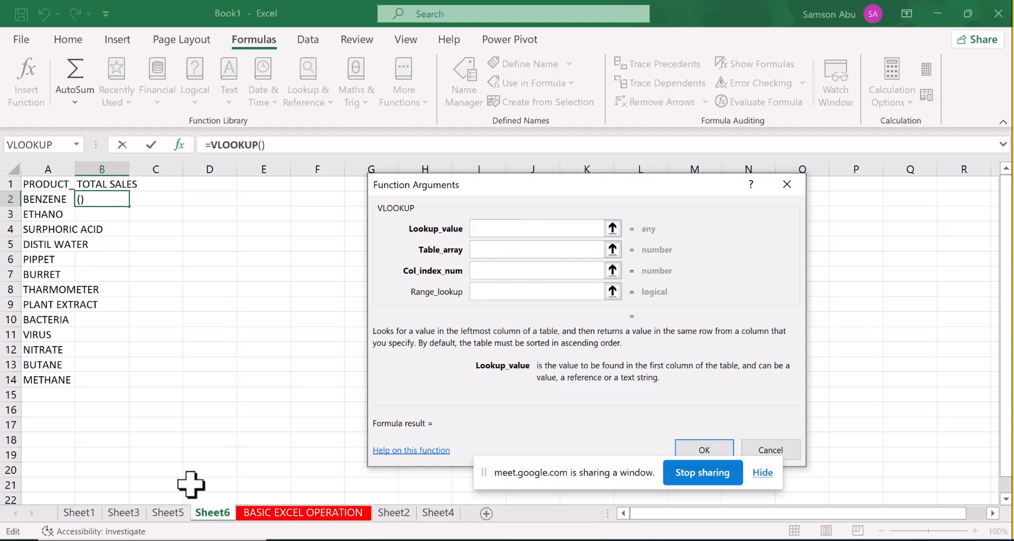
click(118, 514)
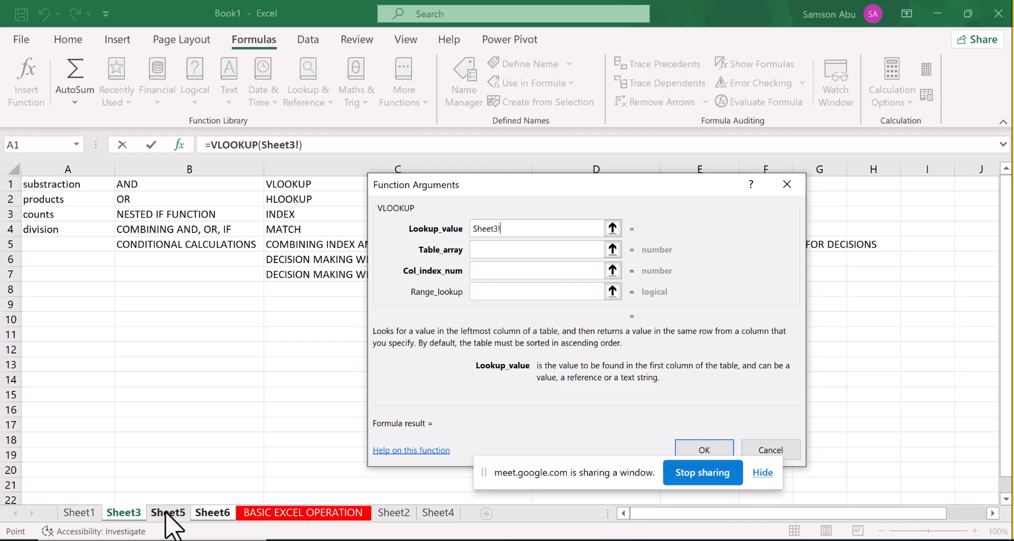
key(BackSpace)
key(BackSpace)
key(BackSpace)
key(BackSpace)
key(BackSpace)
key(BackSpace)
key(BackSpace)
Set the VLOOKUP Lookup_value to the ETHANO cell on Sheet5, Sheet5!B3, and remove the duplicated sheet reference
click(166, 513)
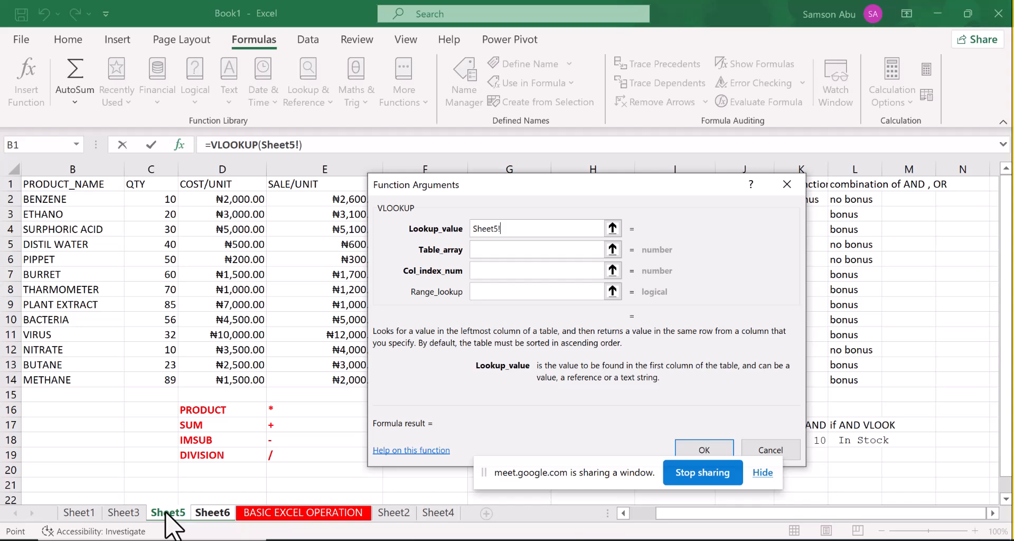
click(773, 38)
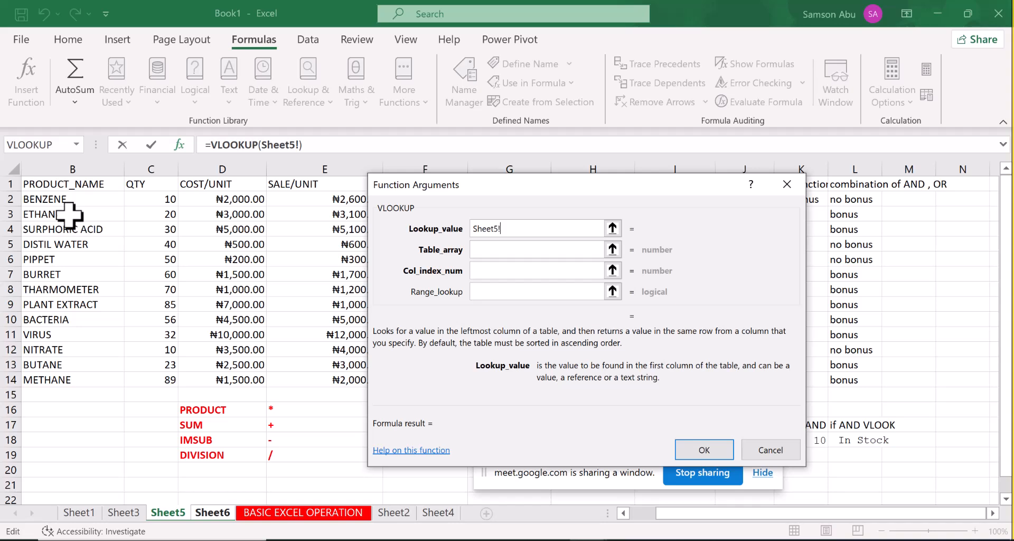
click(69, 214)
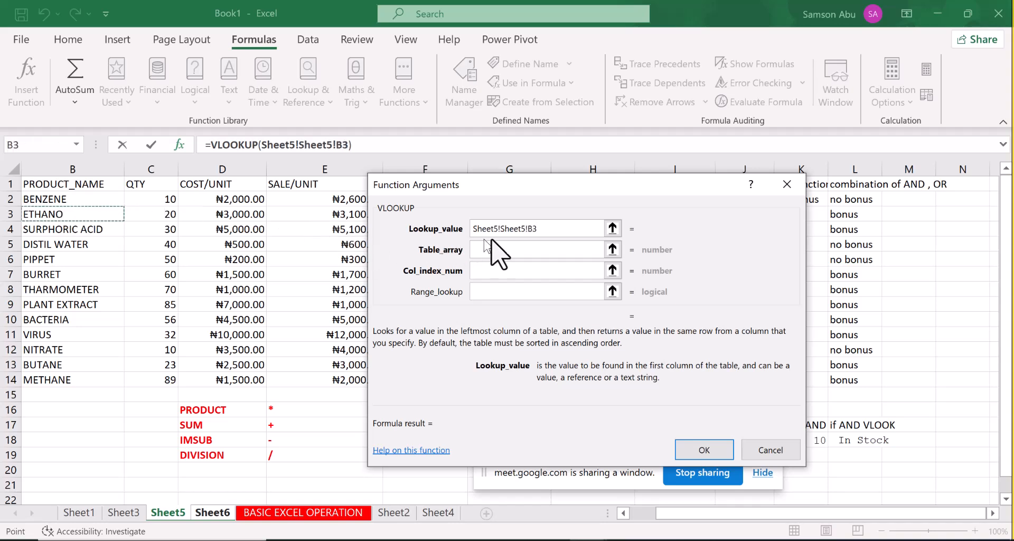
click(529, 229)
key(BackSpace)
key(BackSpace)
key(BackSpace)
key(BackSpace)
key(BackSpace)
key(BackSpace)
key(BackSpace)
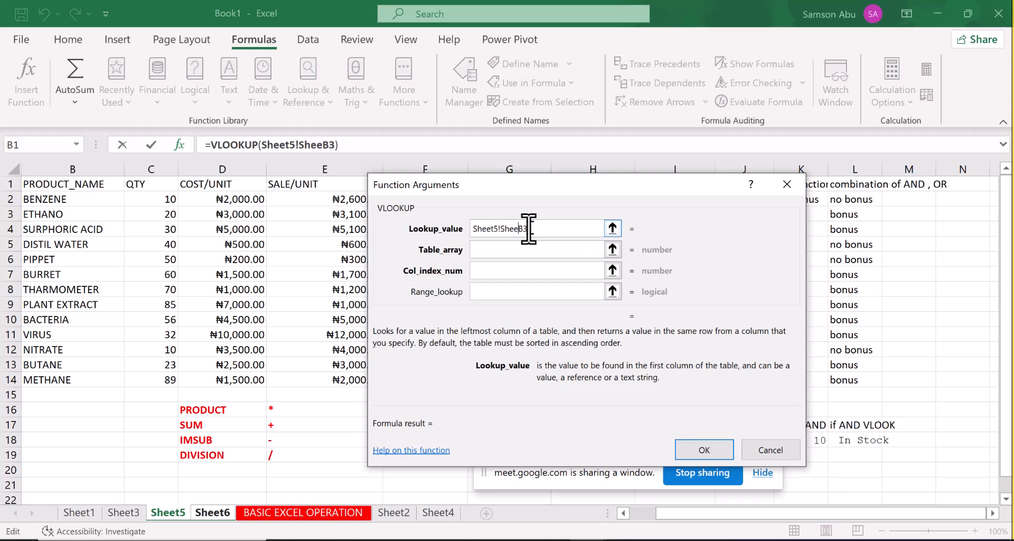
Set the VLOOKUP Table_array to the product data range Sheet5!B2:H14
click(509, 250)
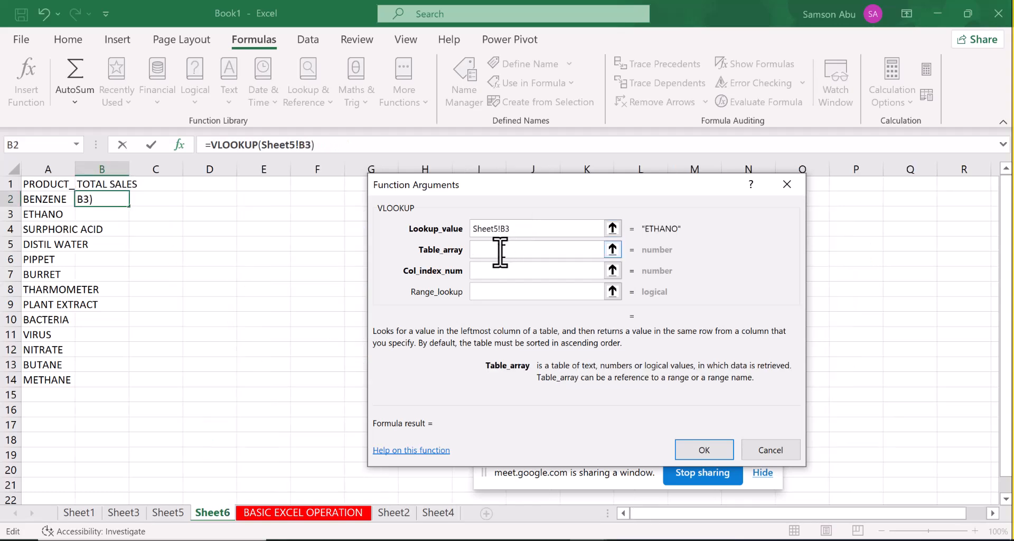
click(175, 512)
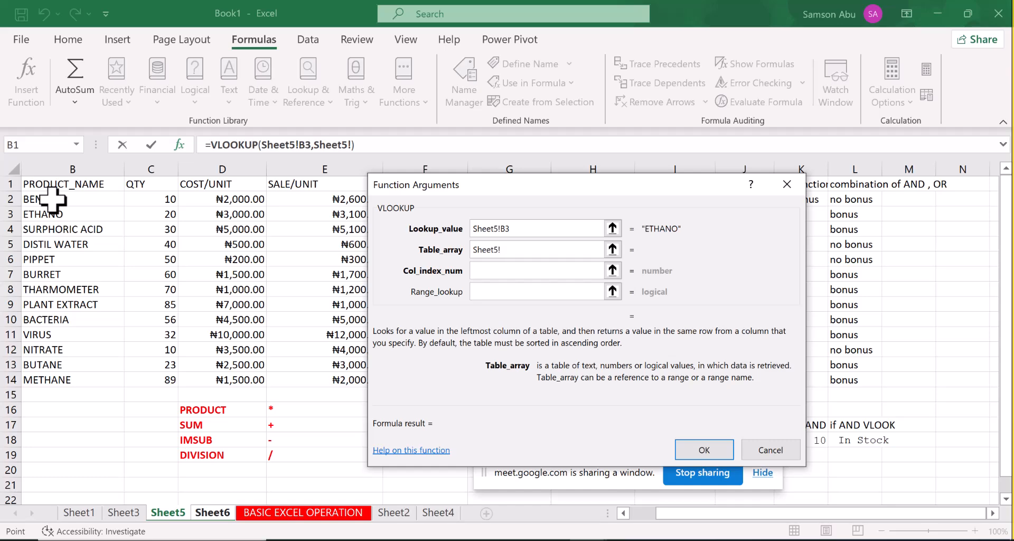
drag(53, 199, 555, 377)
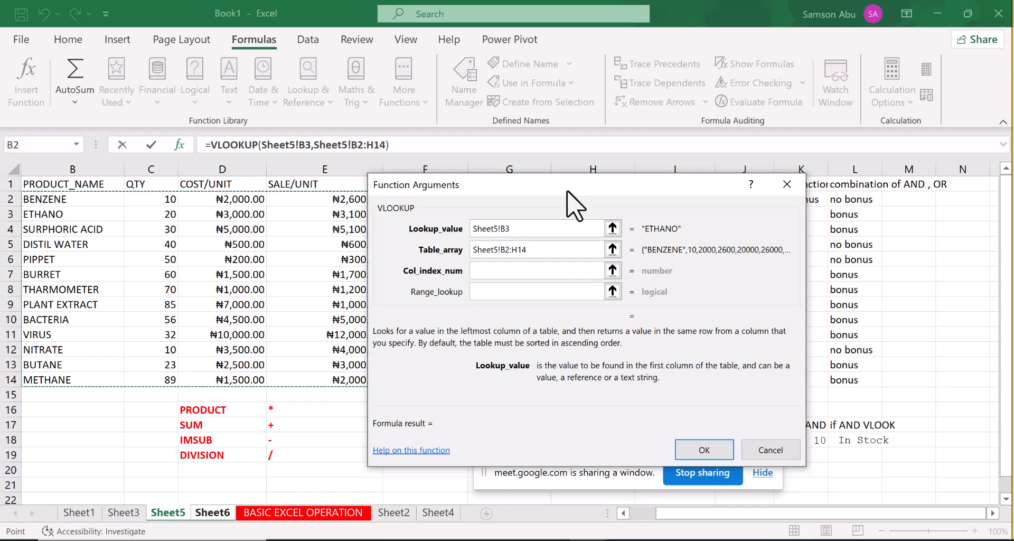
Try to complete the VLOOKUP with Sheet5!7 as its Col_index_num
drag(567, 189, 691, 186)
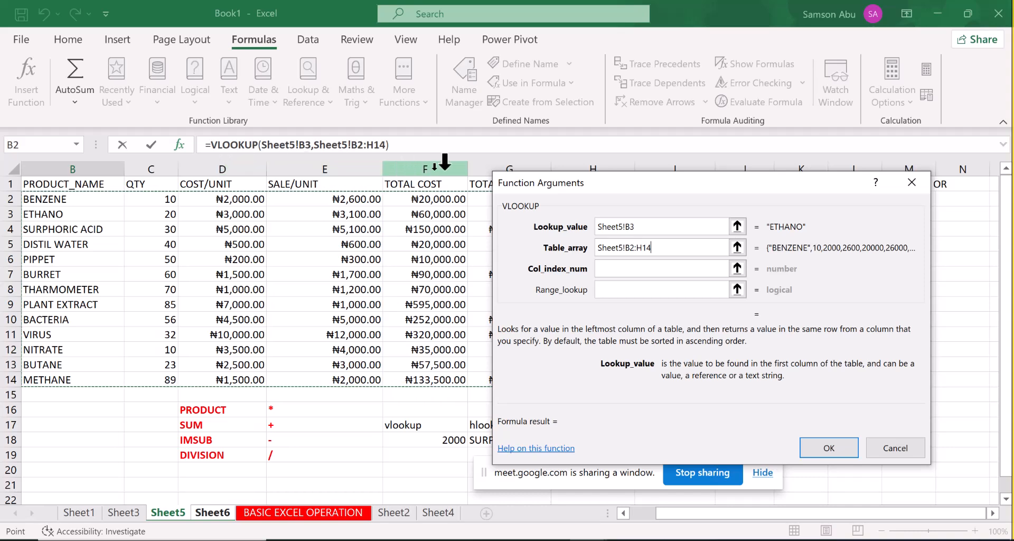
drag(616, 177, 655, 120)
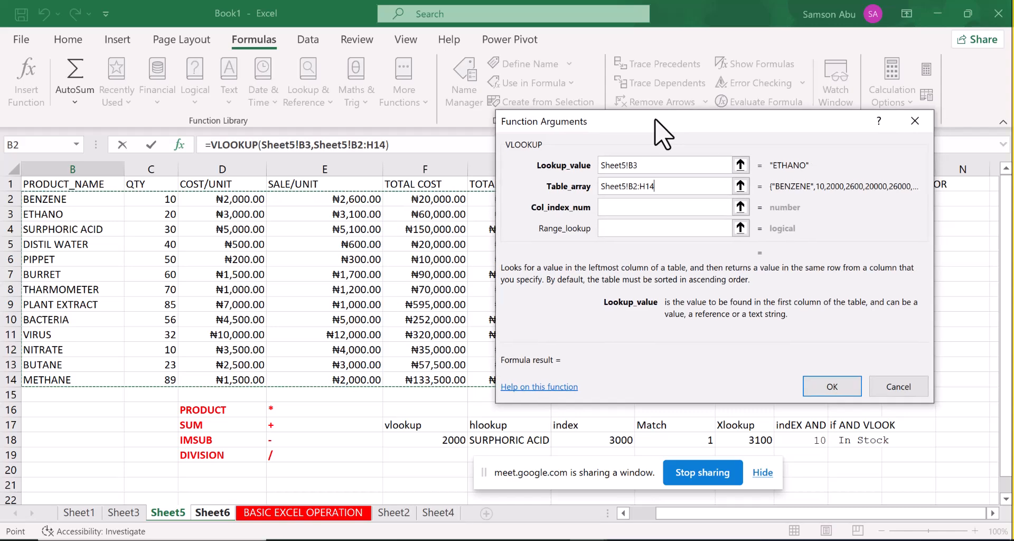
click(608, 207)
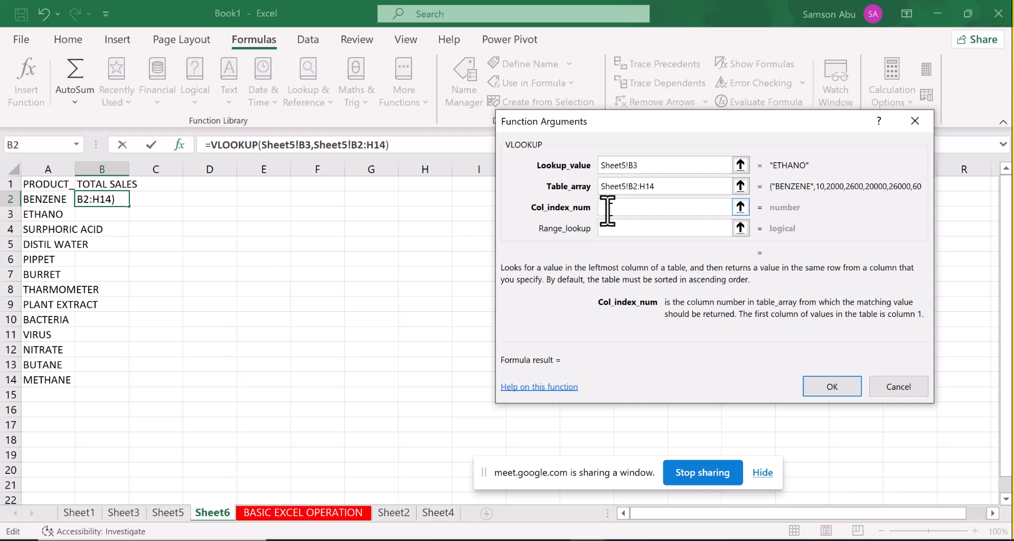
click(178, 513)
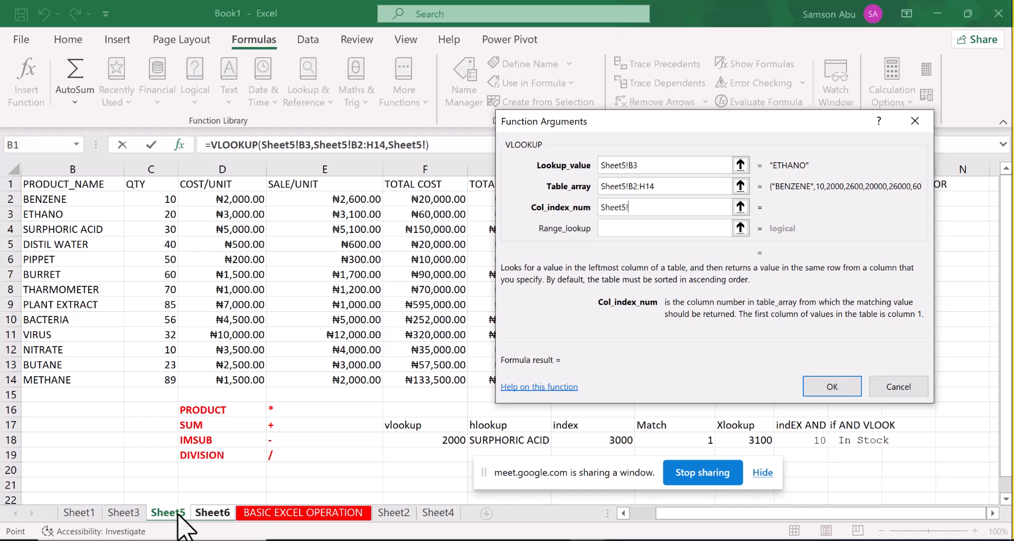
text(7)
click(832, 388)
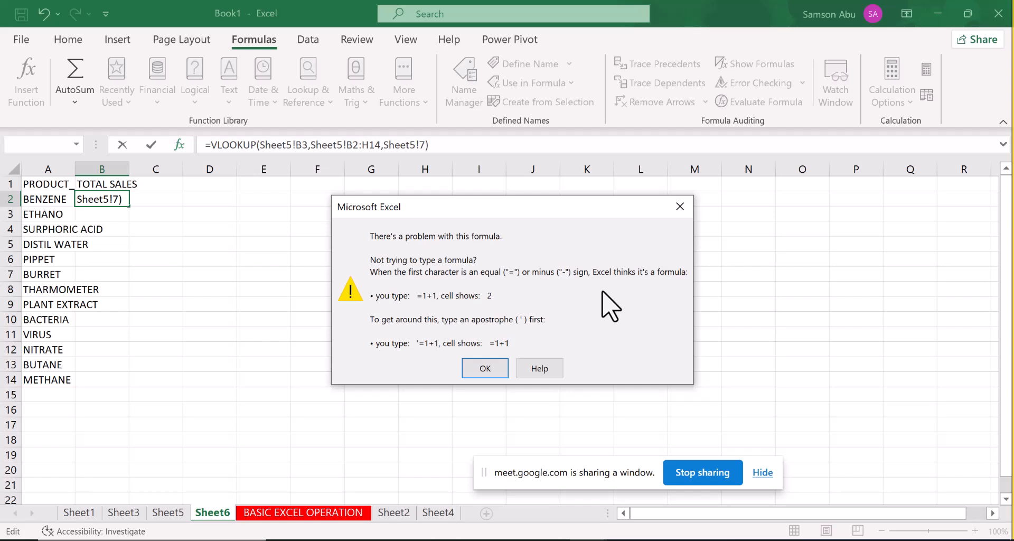
click(483, 369)
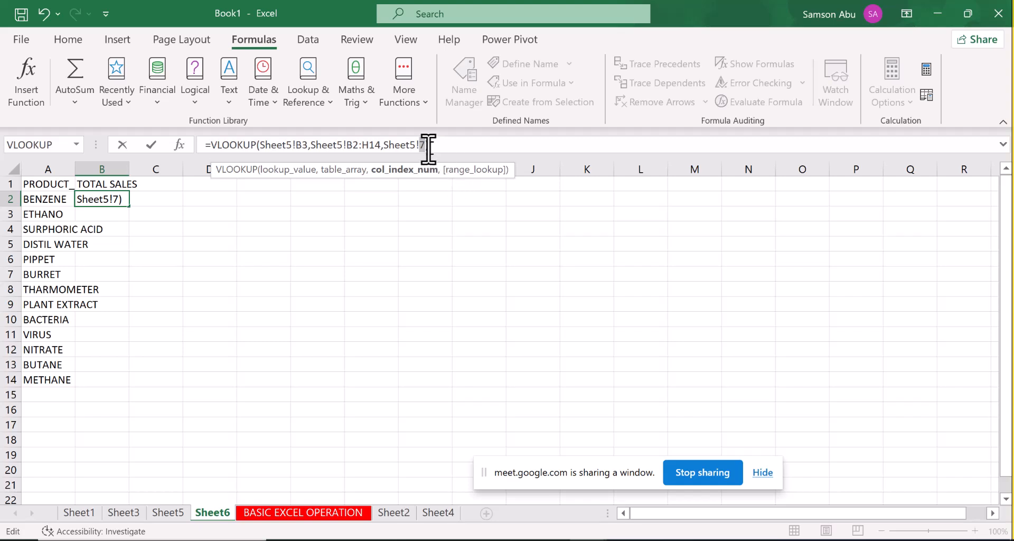
Set the column index of the VLOOKUP formula to 5 and remove the Sheet5! reference in front of it
text(5)
key(Return)
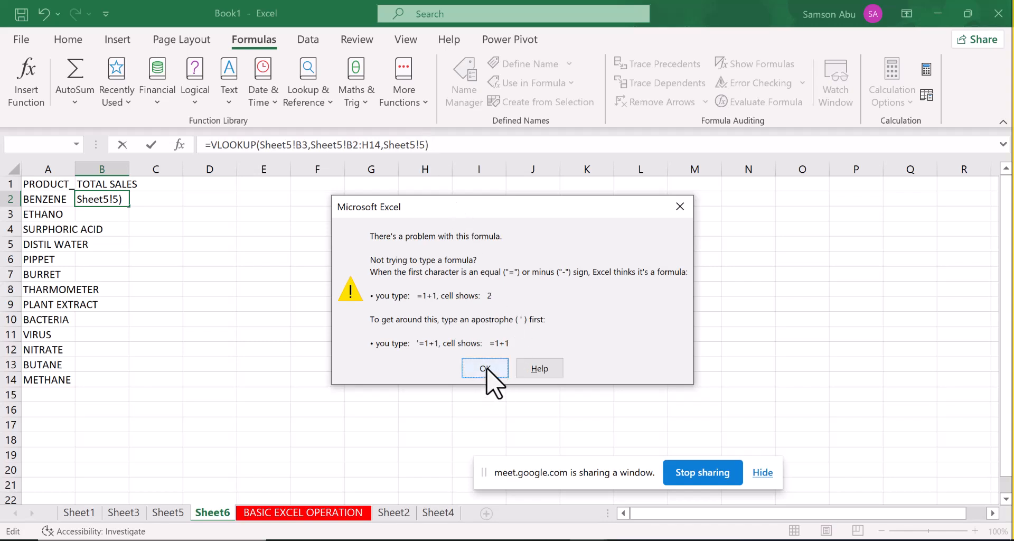
click(485, 368)
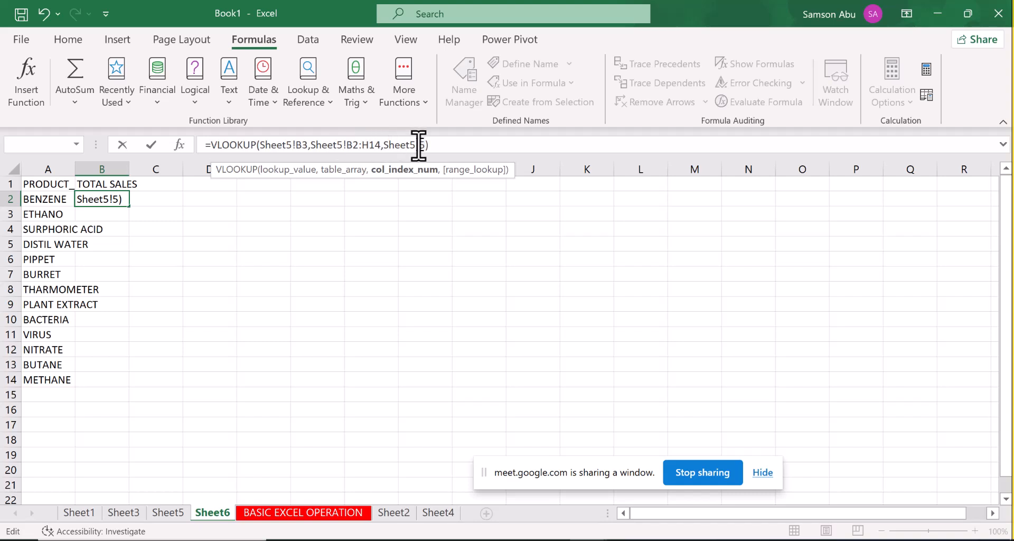
key(BackSpace)
key(BackSpace)
key(BackSpace)
key(BackSpace)
key(BackSpace)
key(BackSpace)
key(BackSpace)
Rewrite the sheet reference of the VLOOKUP table array so that the argument reads SHEET5!B2:H14
click(347, 145)
key(BackSpace)
key(BackSpace)
key(BackSpace)
key(BackSpace)
key(BackSpace)
key(BackSpace)
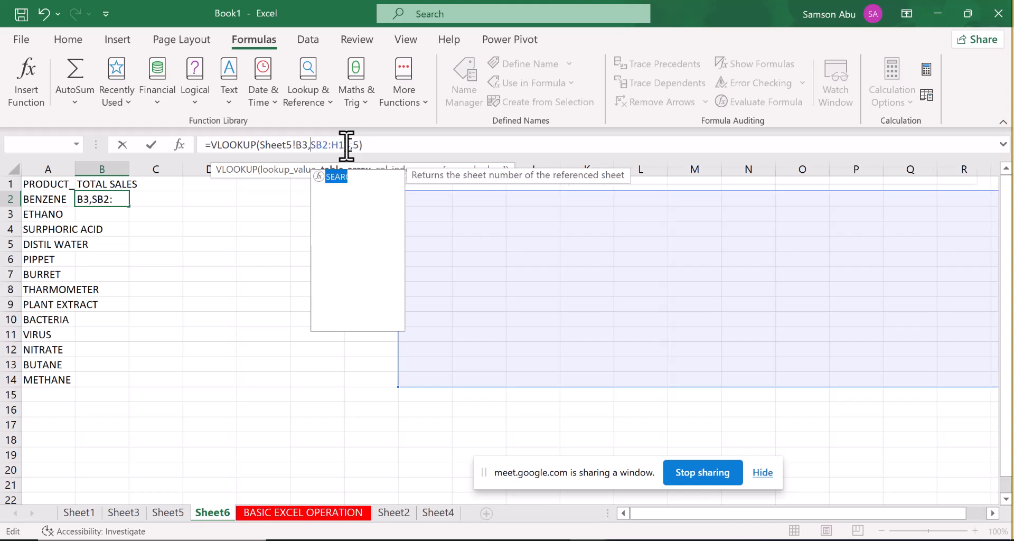
key(BackSpace)
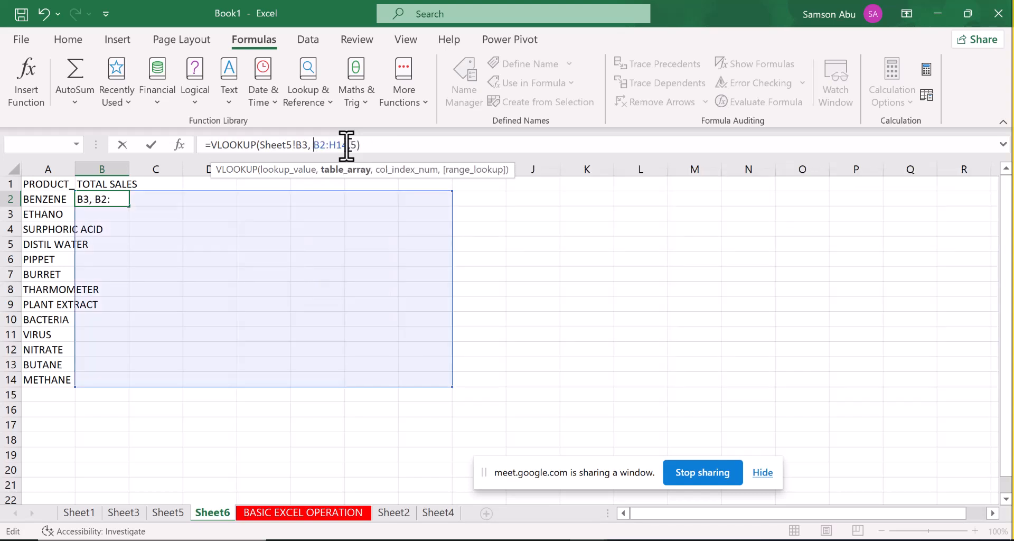
text(SHEET)
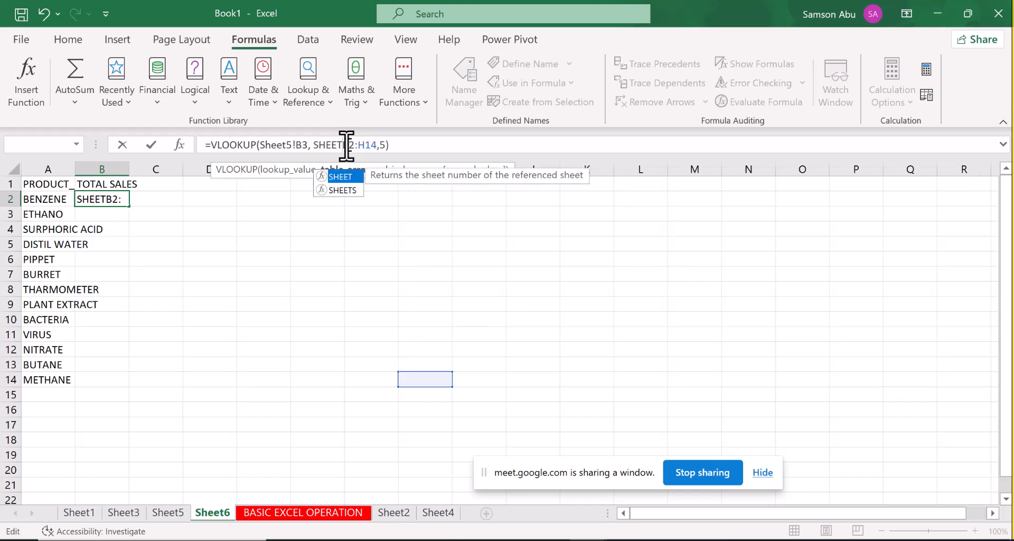
text(5)
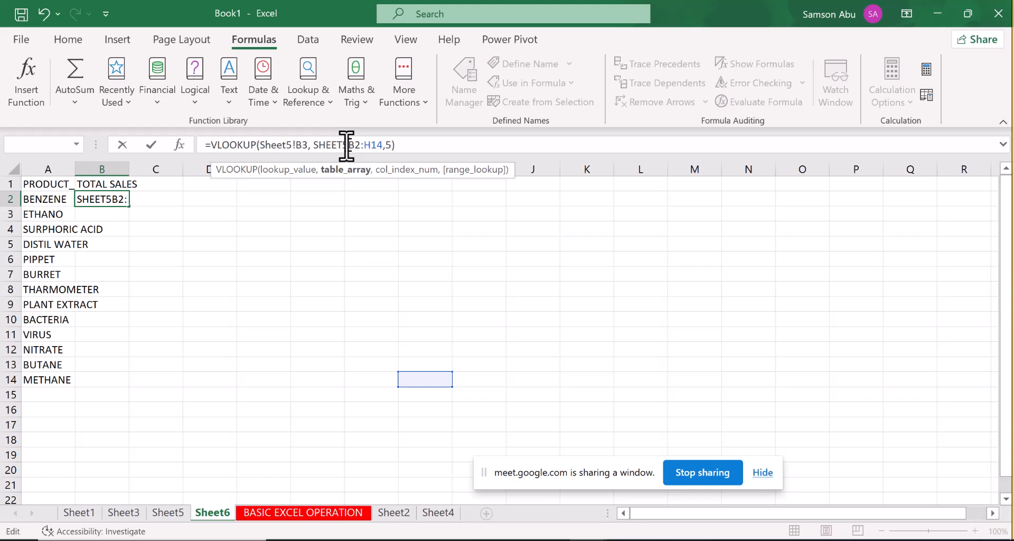
text(!)
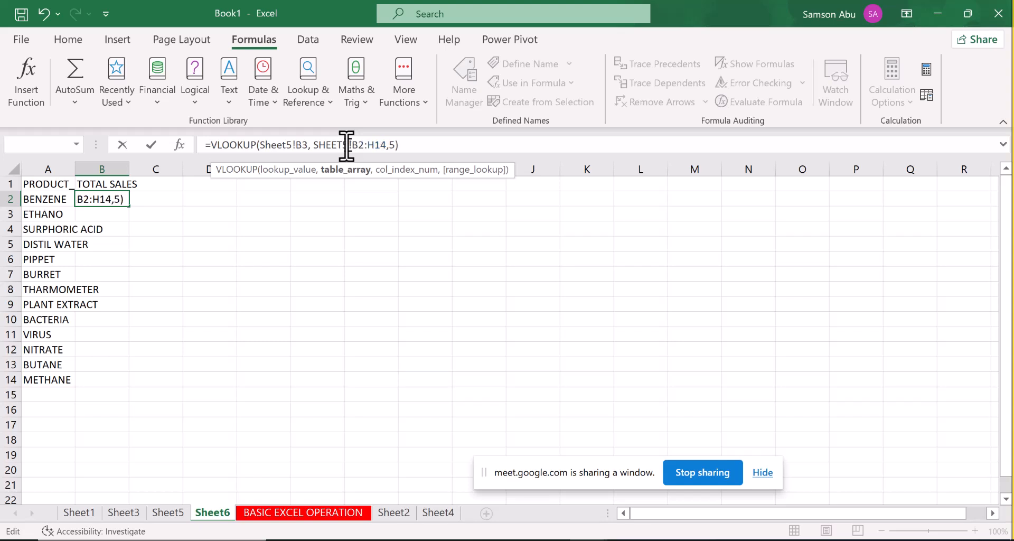
Enter the VLOOKUP formula in B2 with a space before the column index 5, and reselect the cell
click(393, 146)
click(392, 145)
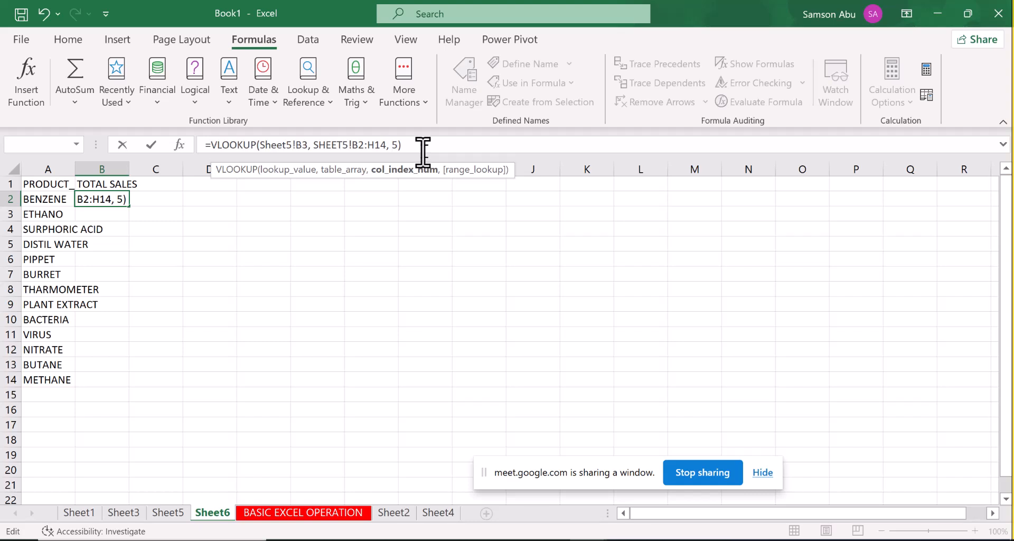
click(407, 147)
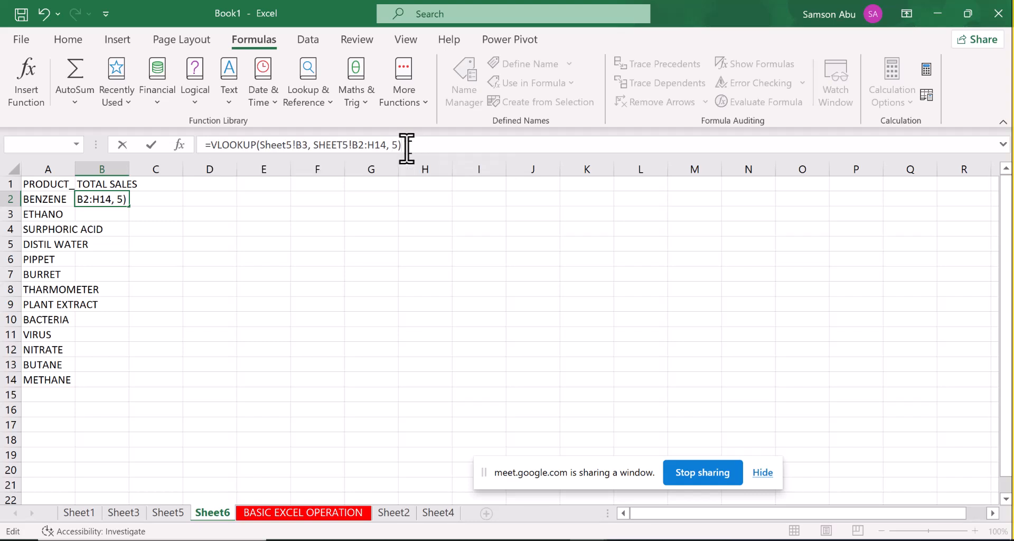
key(Return)
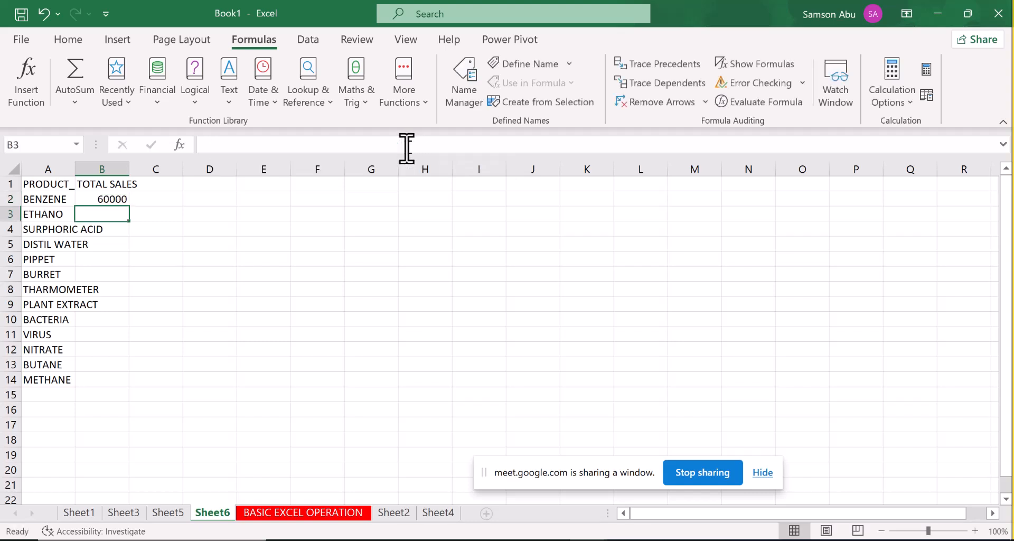
click(117, 201)
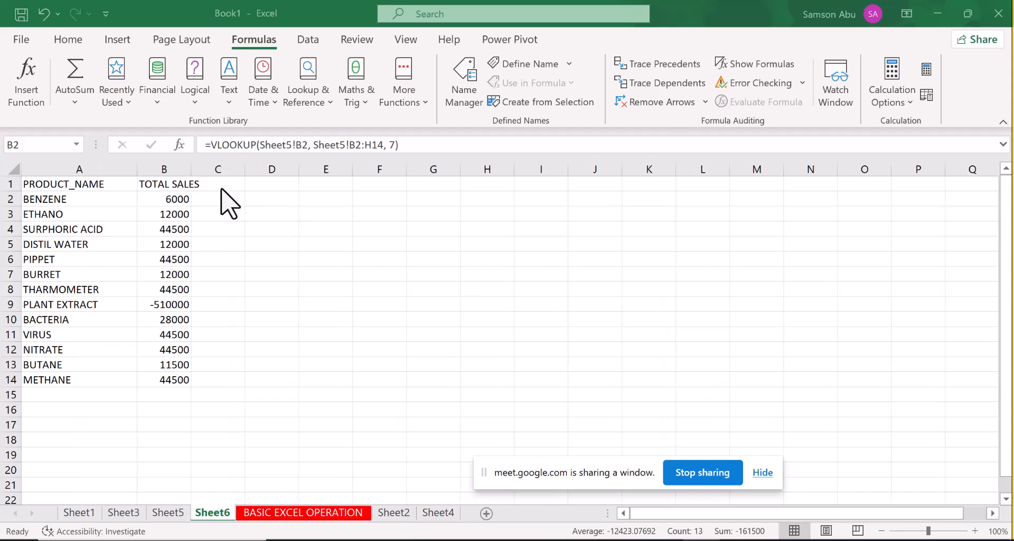
Enter the label HLOOKUP in cell G12 of Sheet6 and select G13 below it, dismissing the chat notification
click(221, 188)
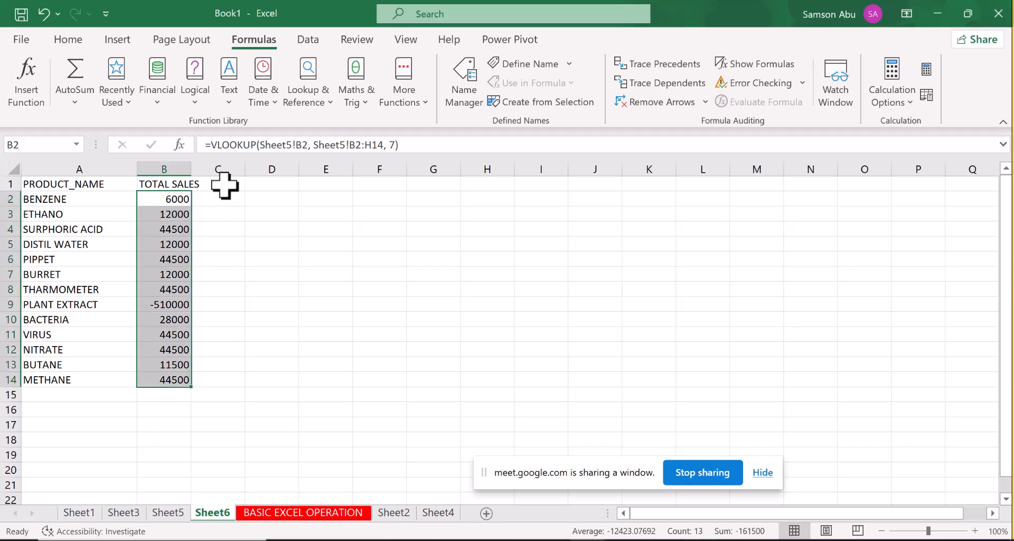
click(224, 186)
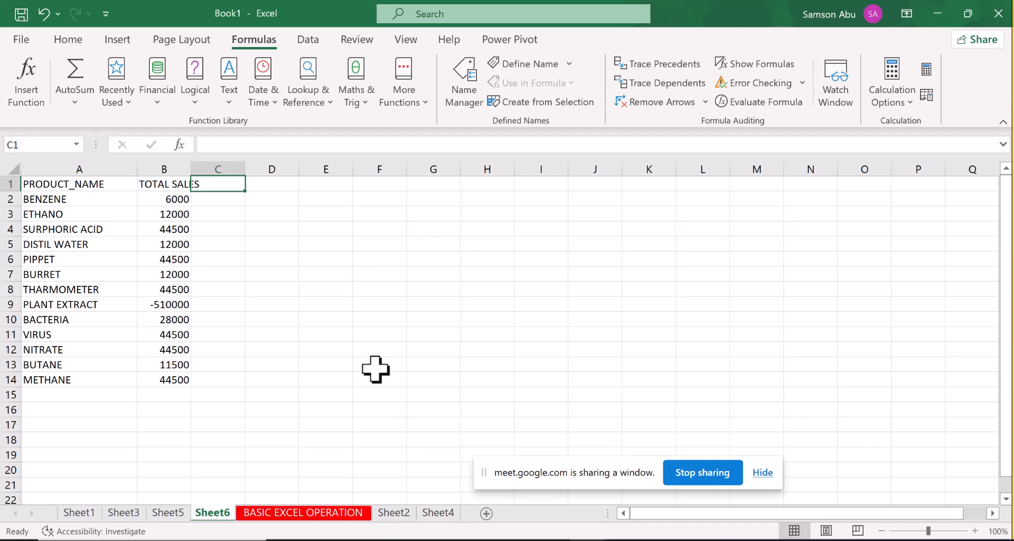
click(427, 352)
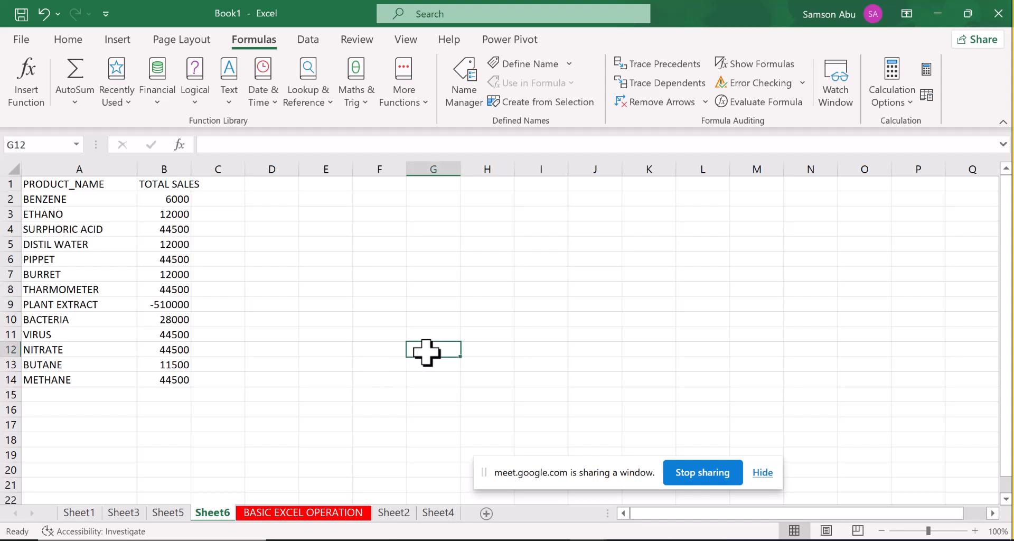
text(h)
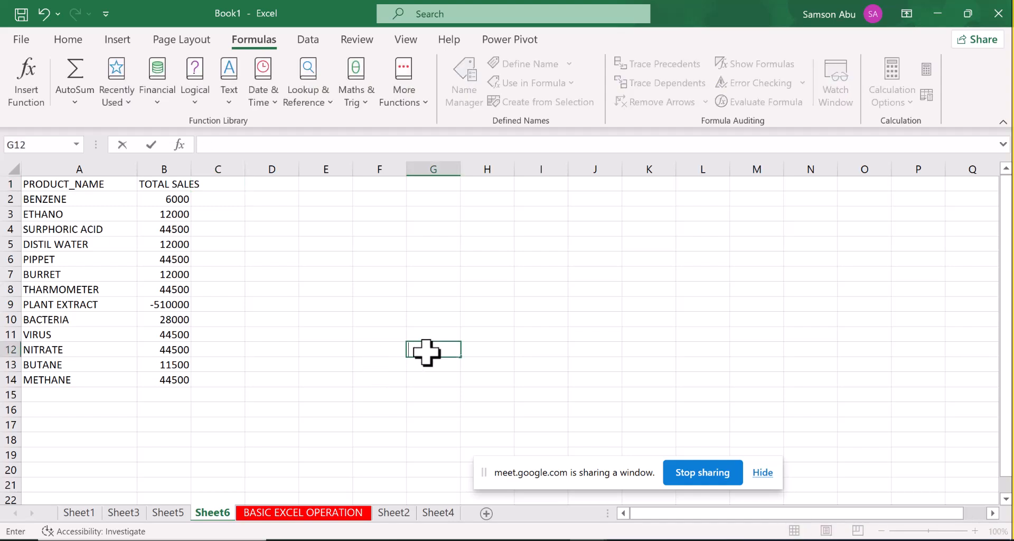
text(LOOKUP)
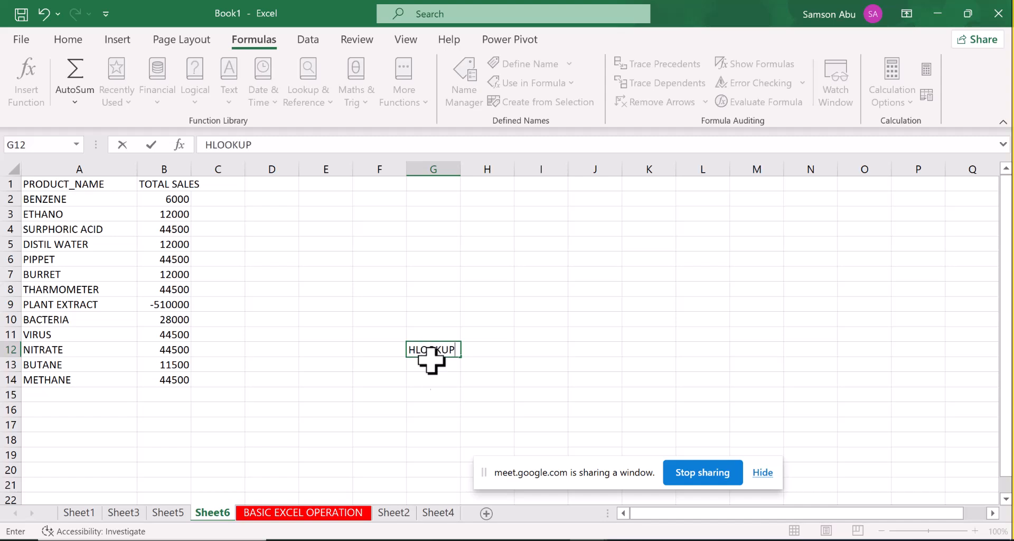
click(434, 377)
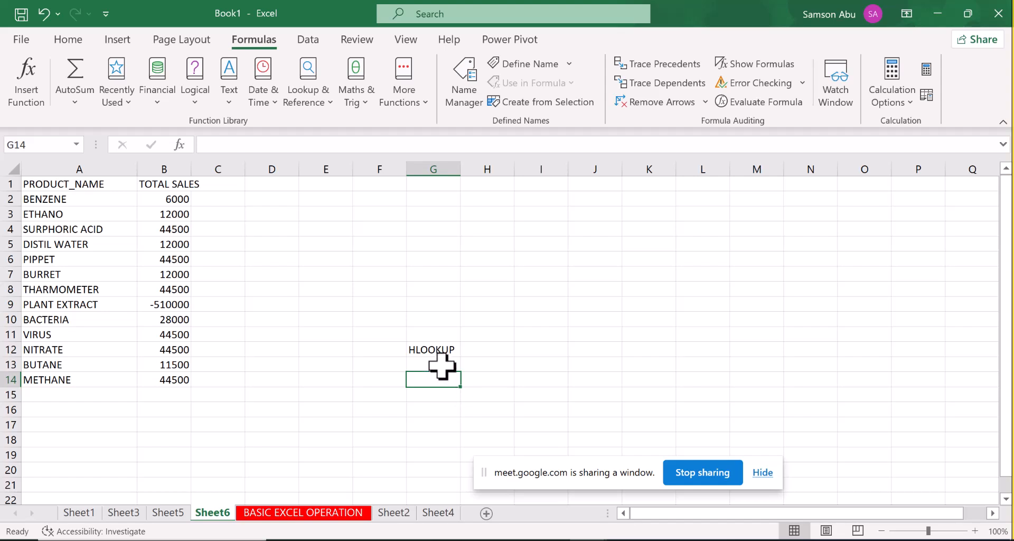
click(436, 365)
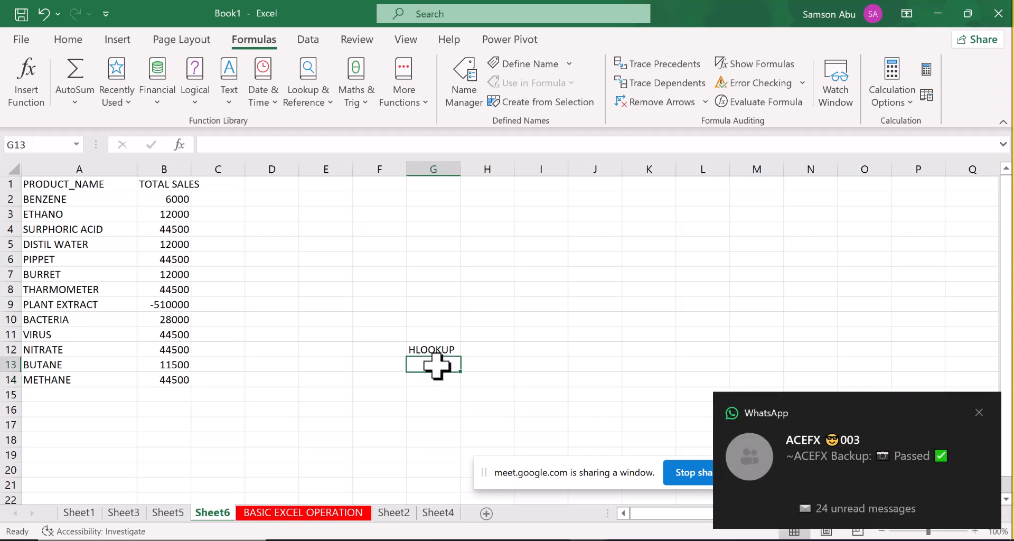
click(979, 413)
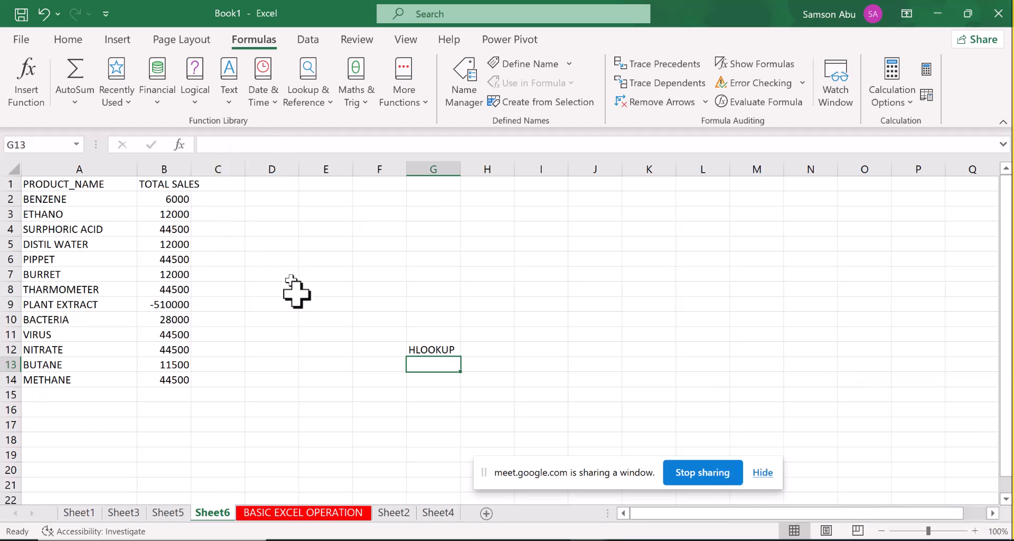
Check the source table on Sheet5, return to Sheet6 and insert the HLOOKUP function in cell G13
click(168, 513)
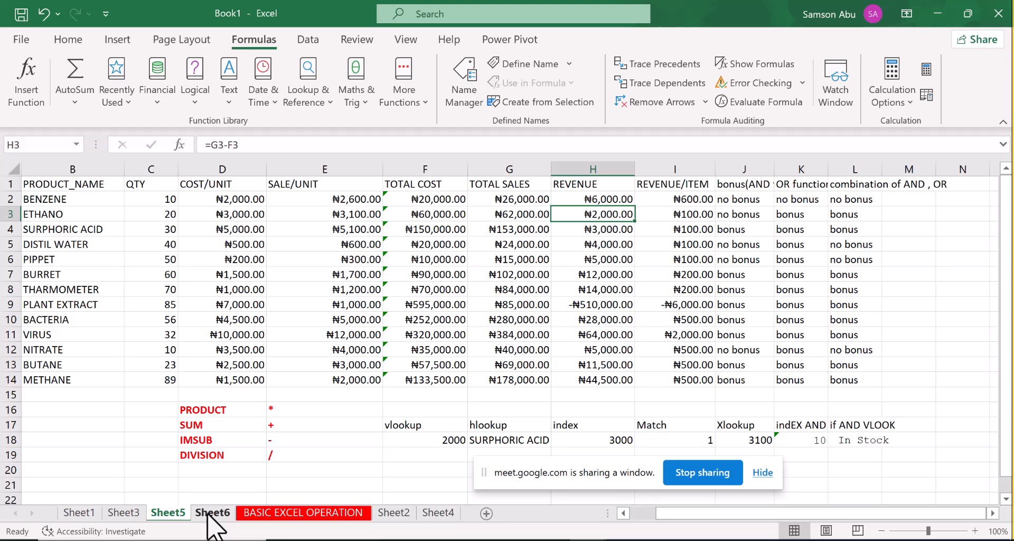
click(210, 512)
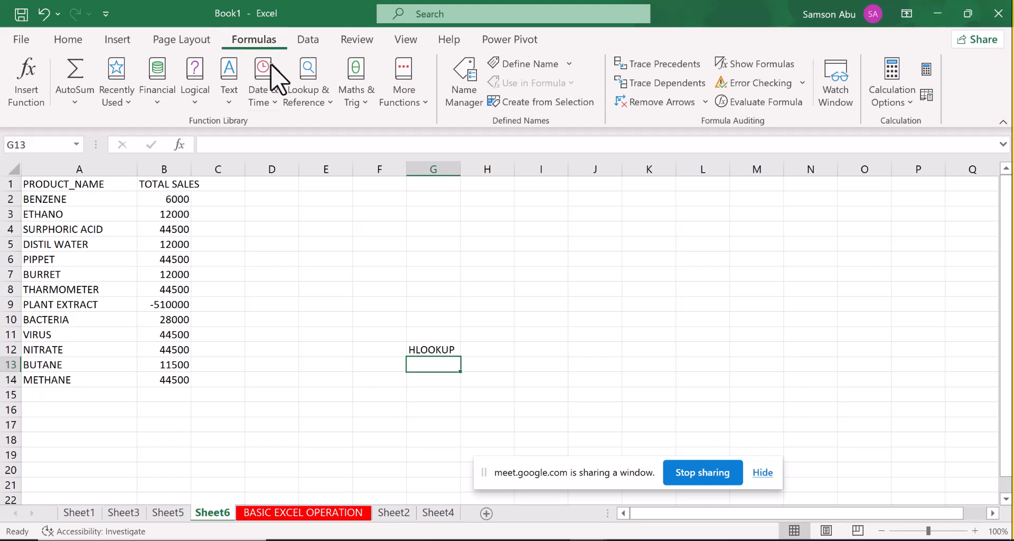
click(309, 90)
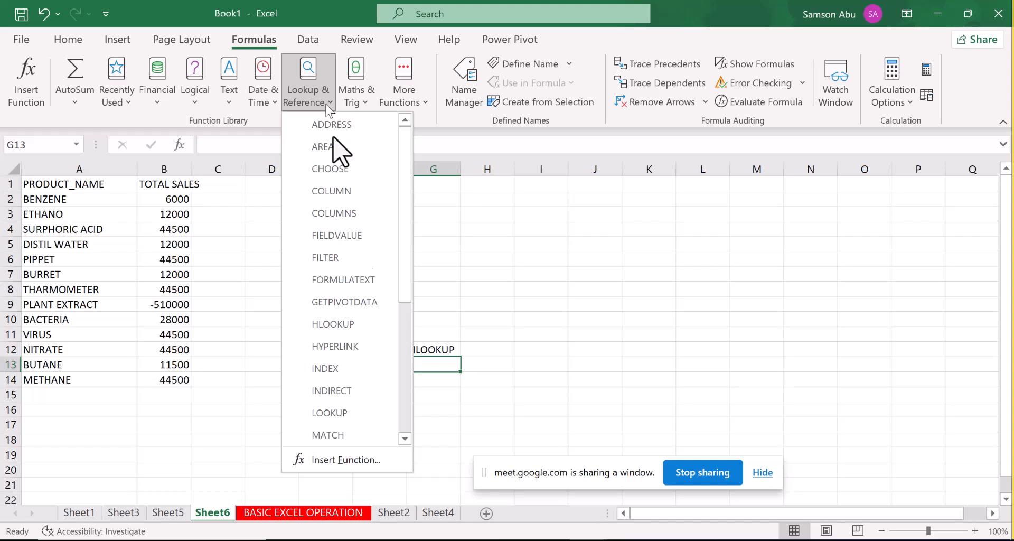
click(317, 323)
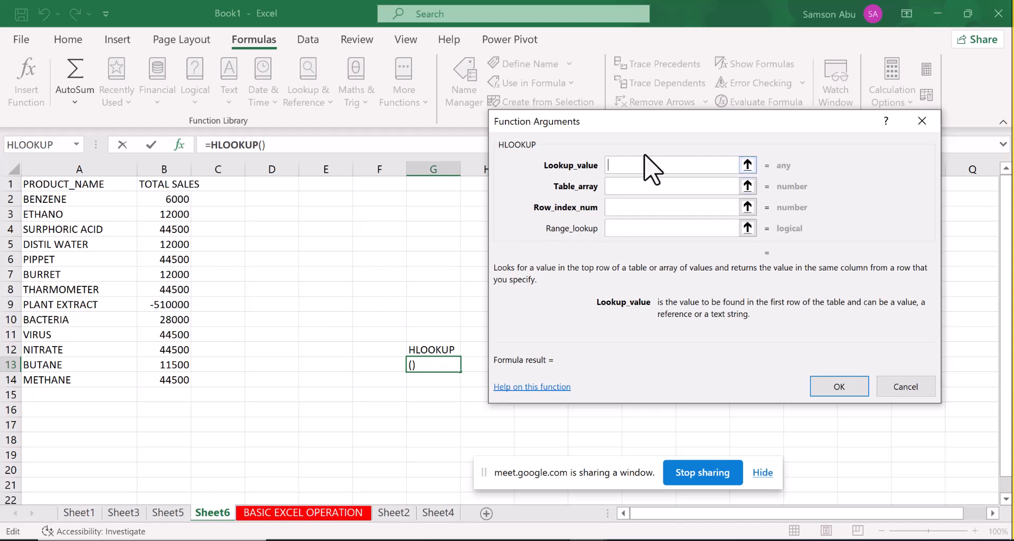
drag(611, 121, 648, 105)
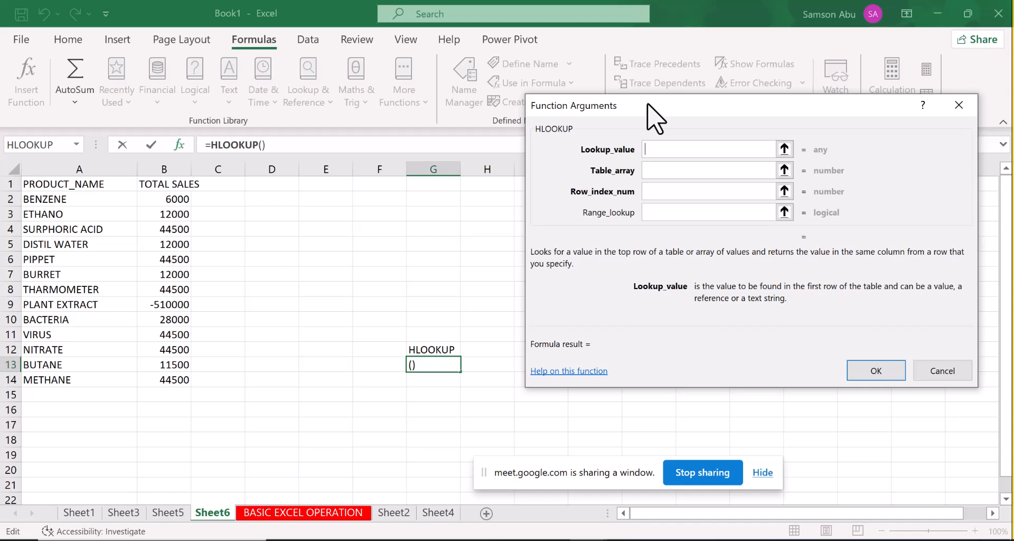
Set the HLOOKUP Lookup_value to the BENZENE cell on Sheet5, Sheet5!B2
click(176, 512)
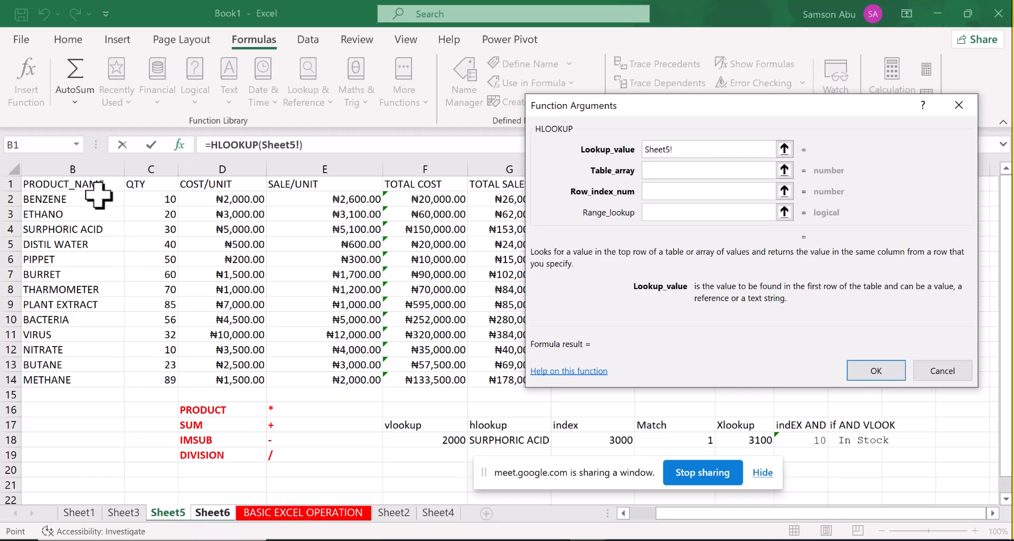
drag(95, 199, 79, 383)
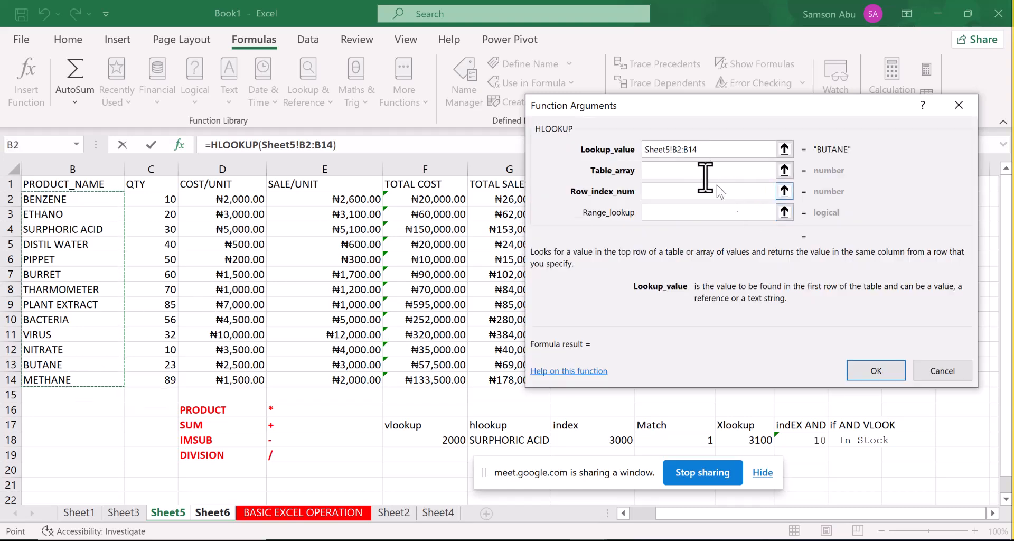
click(700, 149)
key(BackSpace)
key(BackSpace)
key(BackSpace)
key(BackSpace)
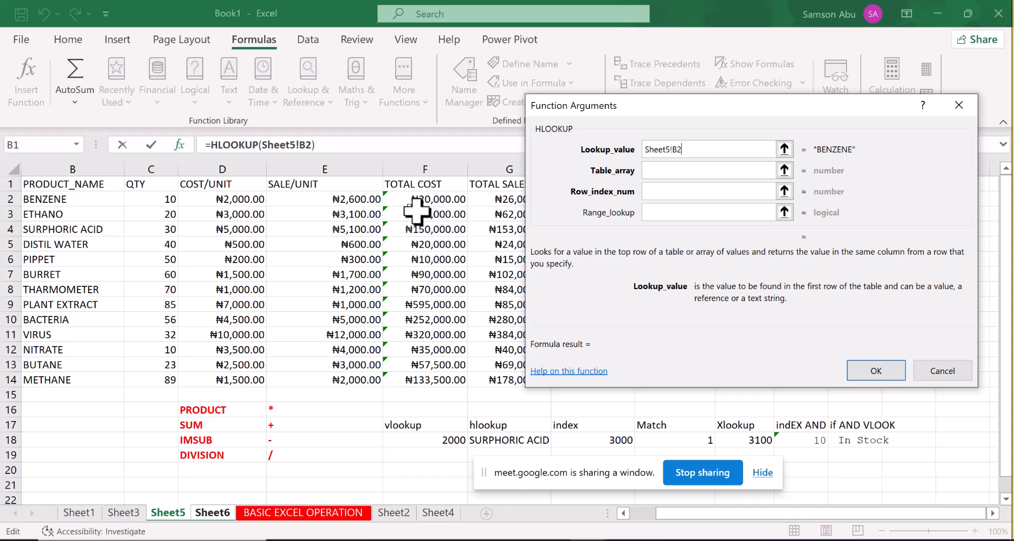
Set the HLOOKUP Table_array to Sheet5!B2:B14 and Row_index_num to 10, and complete the formula
click(669, 172)
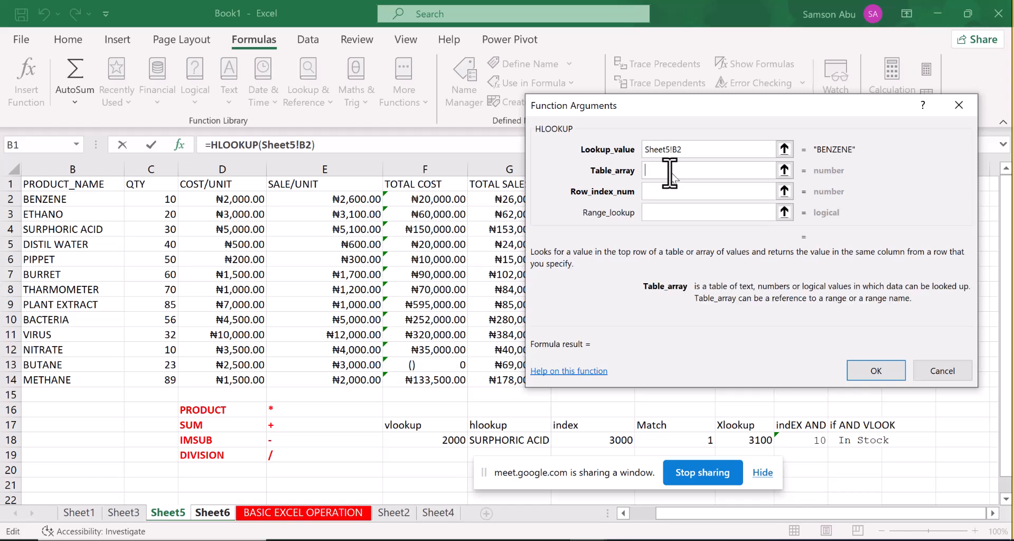
click(168, 516)
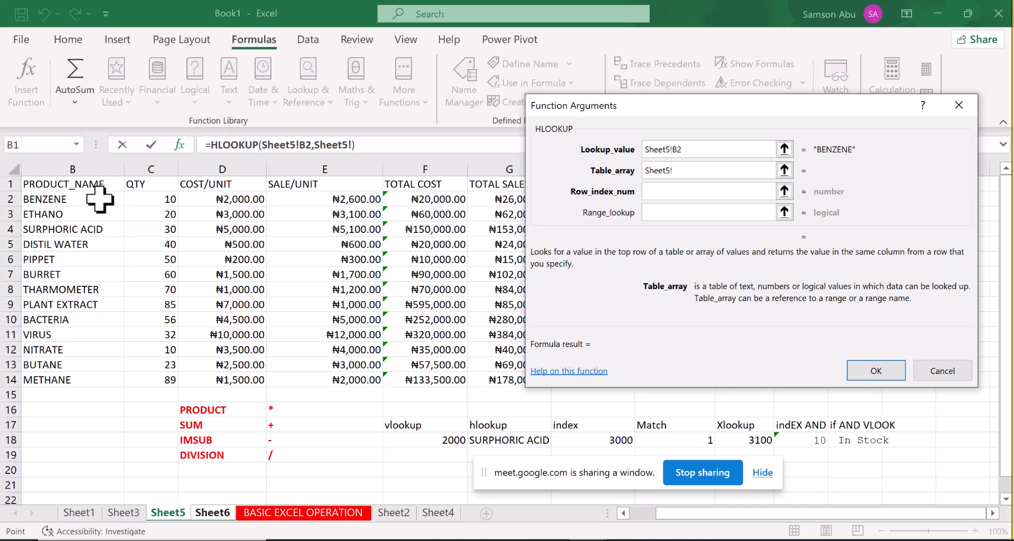
drag(100, 199, 85, 382)
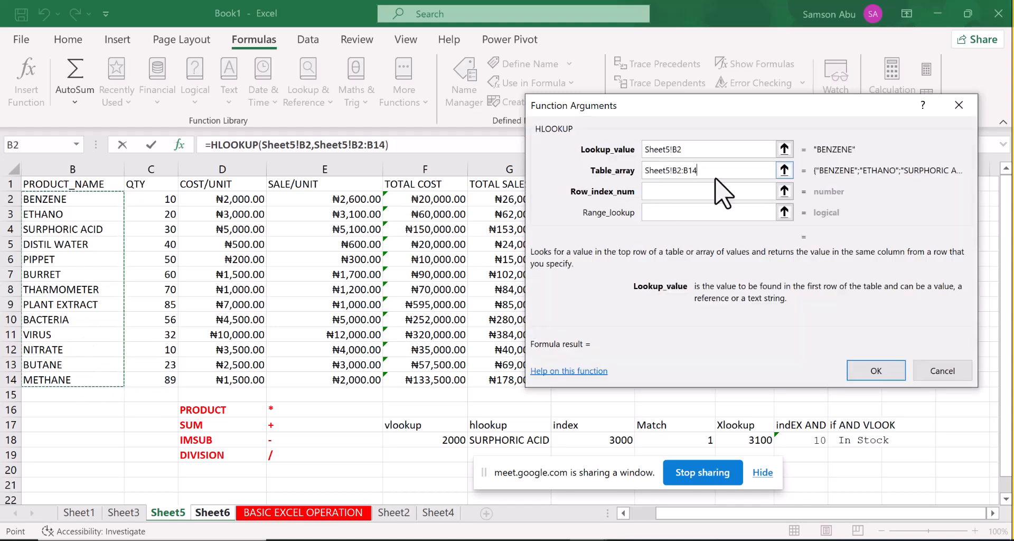
click(671, 195)
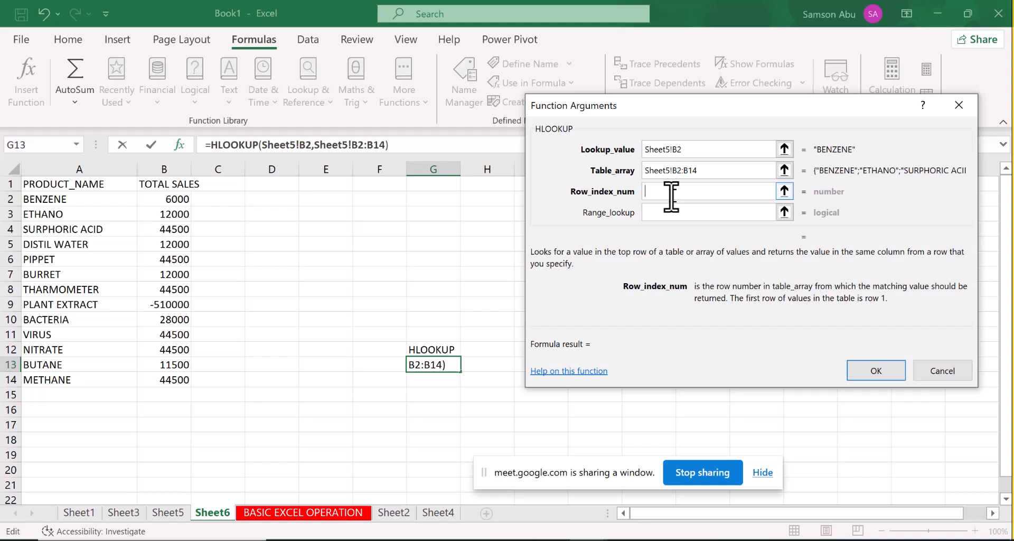
text(10)
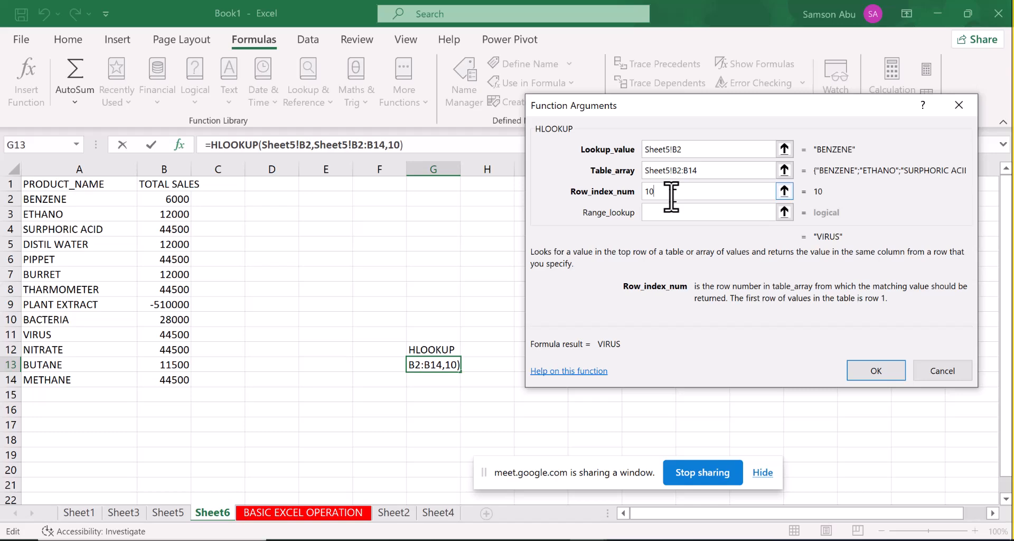
click(863, 377)
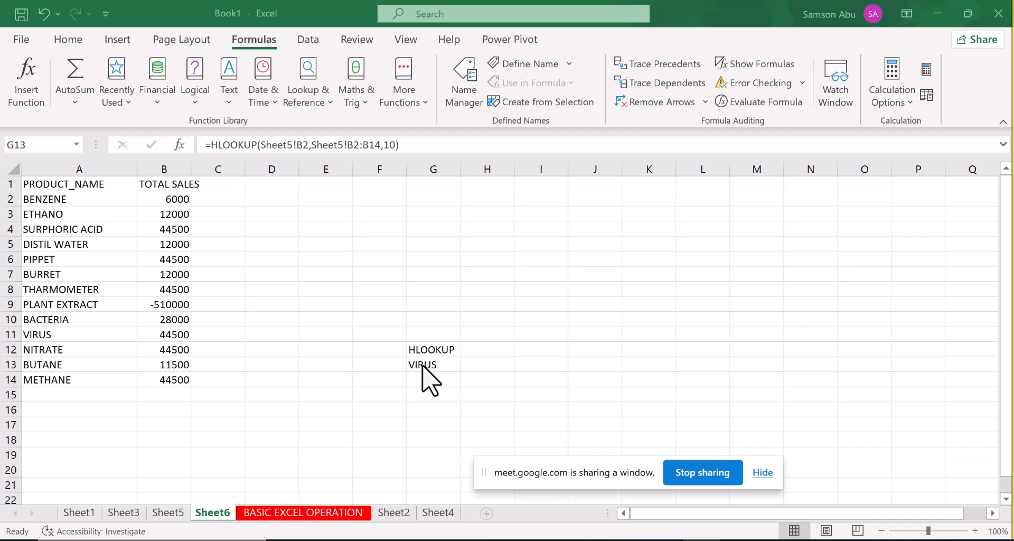
click(476, 349)
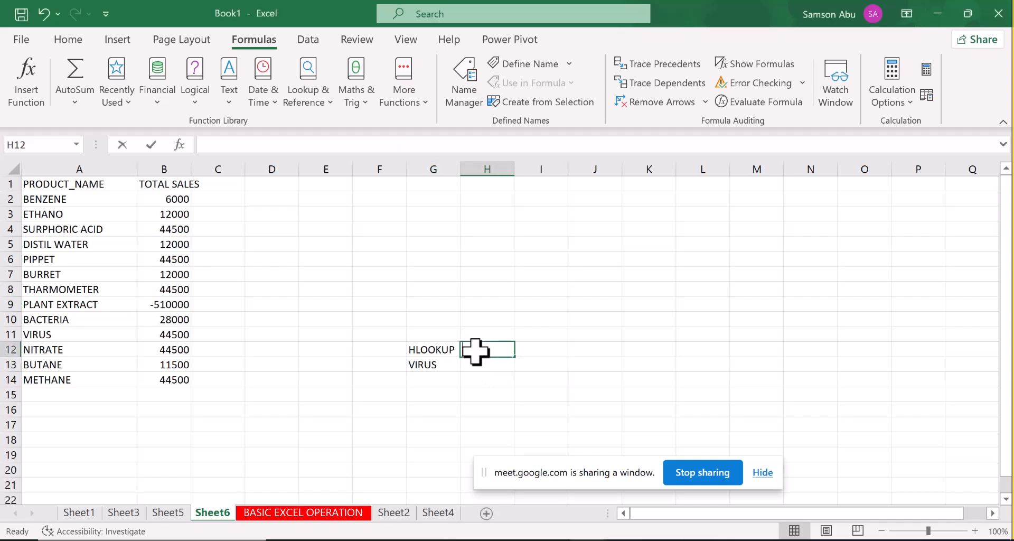
text(X)
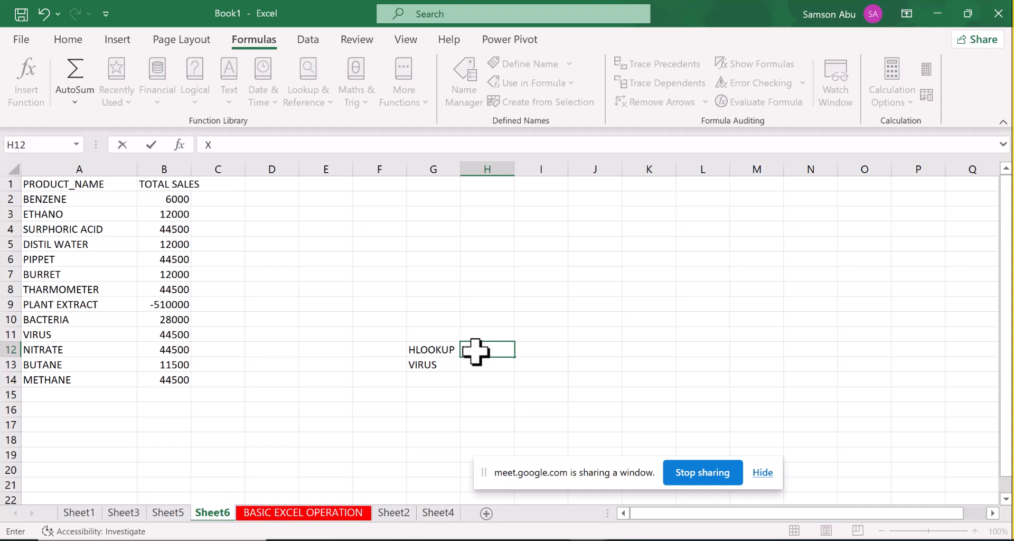
key(Escape)
Enter the label XLOOKUP in cell I7 of Sheet6, moving on to I8 below it
click(537, 273)
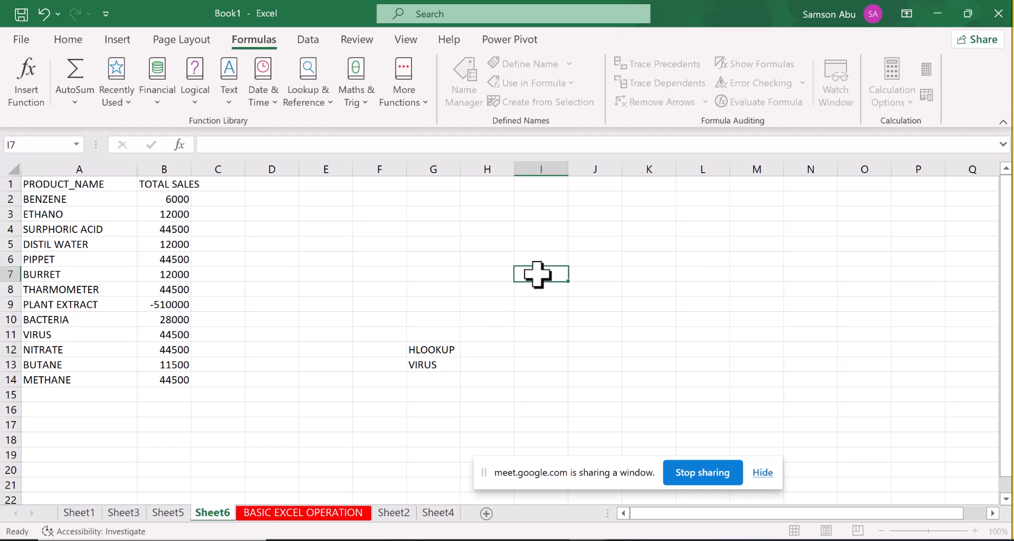
text(XLOOK)
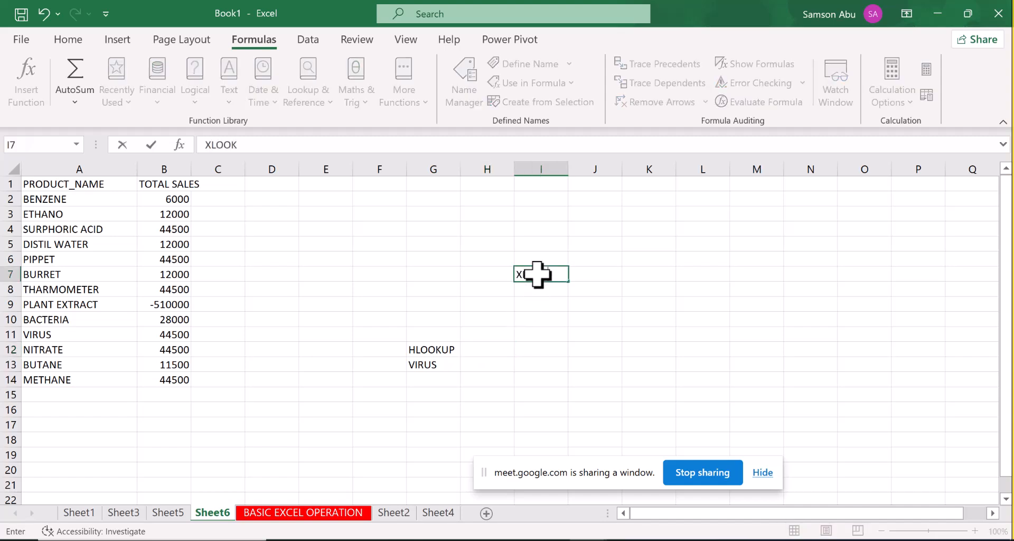
text(UP)
key(Return)
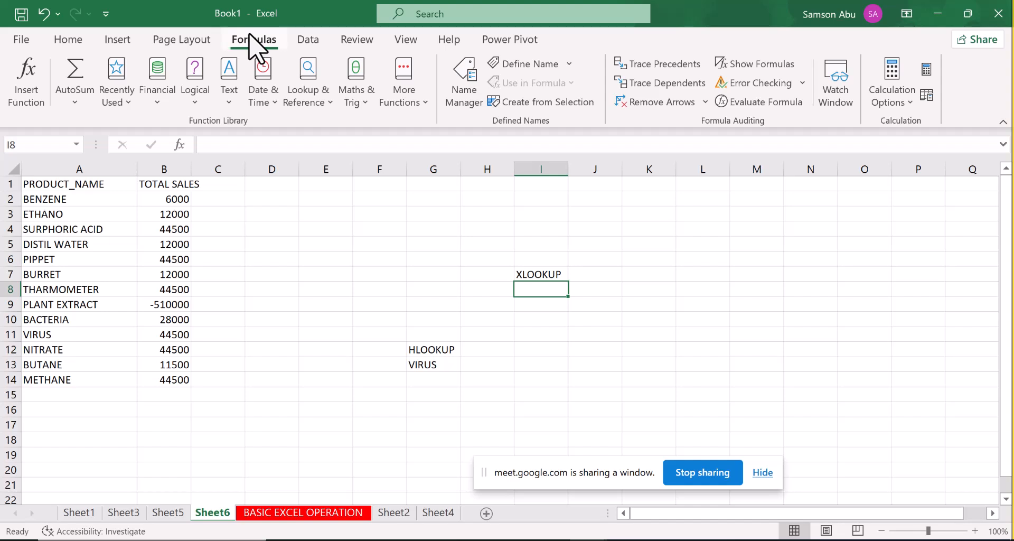
Insert the XLOOKUP function in cell I8, move its arguments dialog aside and dismiss the chat notification
click(332, 110)
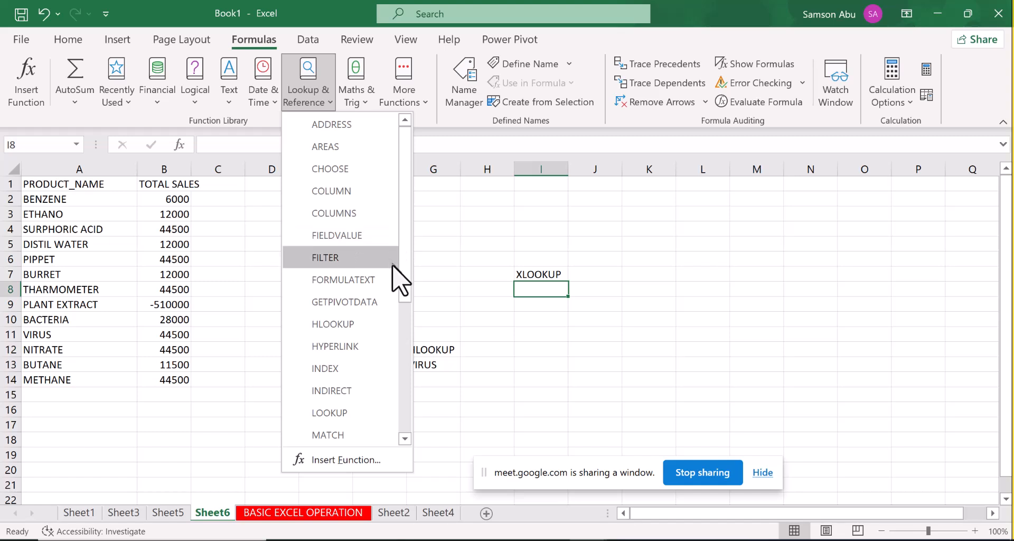
drag(404, 263, 403, 430)
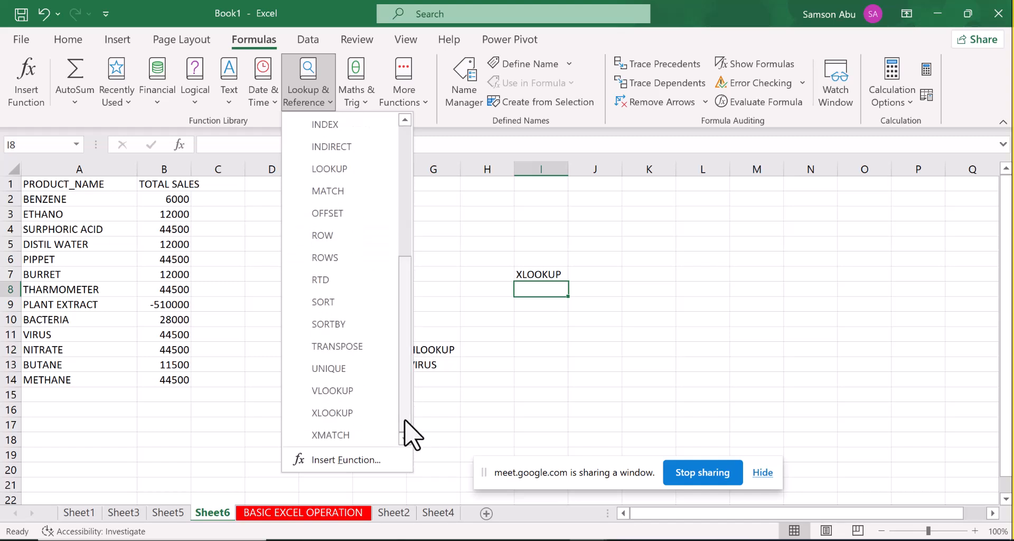
click(331, 412)
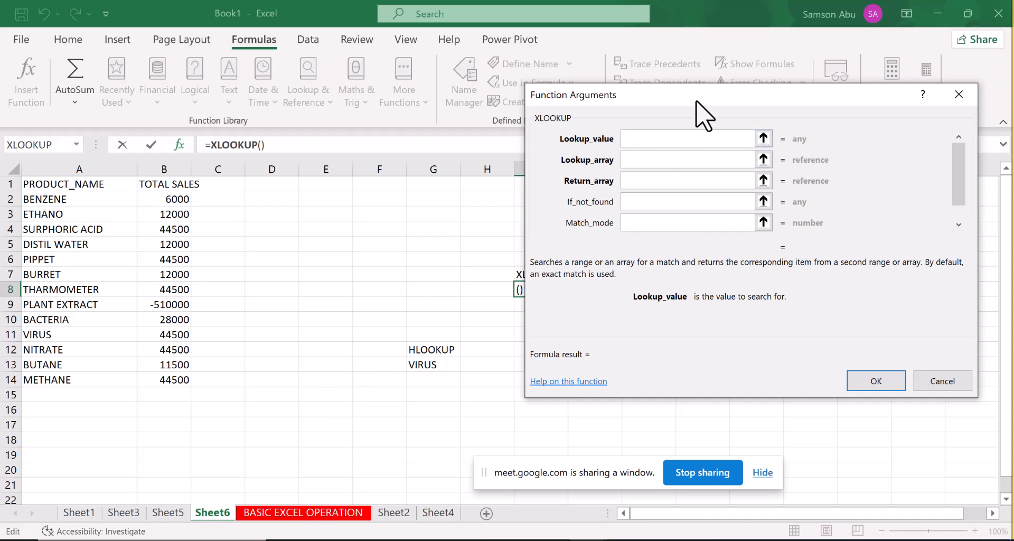
drag(696, 102, 551, 150)
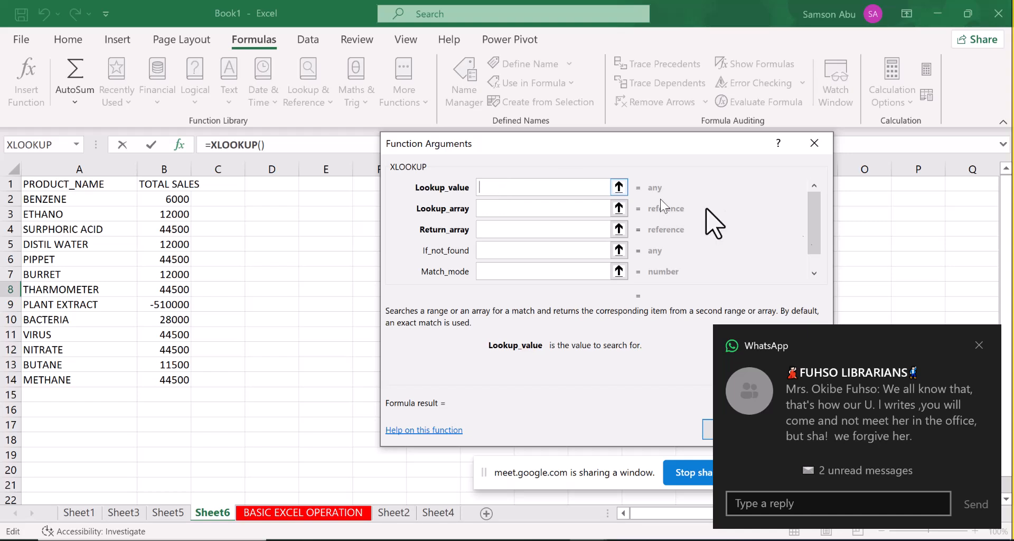
click(978, 345)
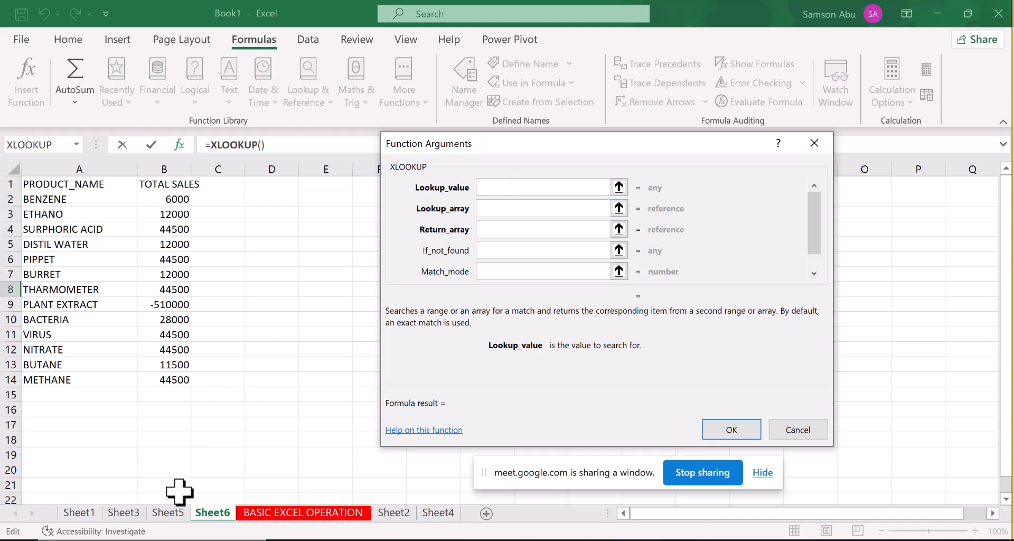
Set the XLOOKUP Lookup_value to Sheet5!B2 and the Lookup_array to the product names in Sheet5!B2:B14
click(175, 513)
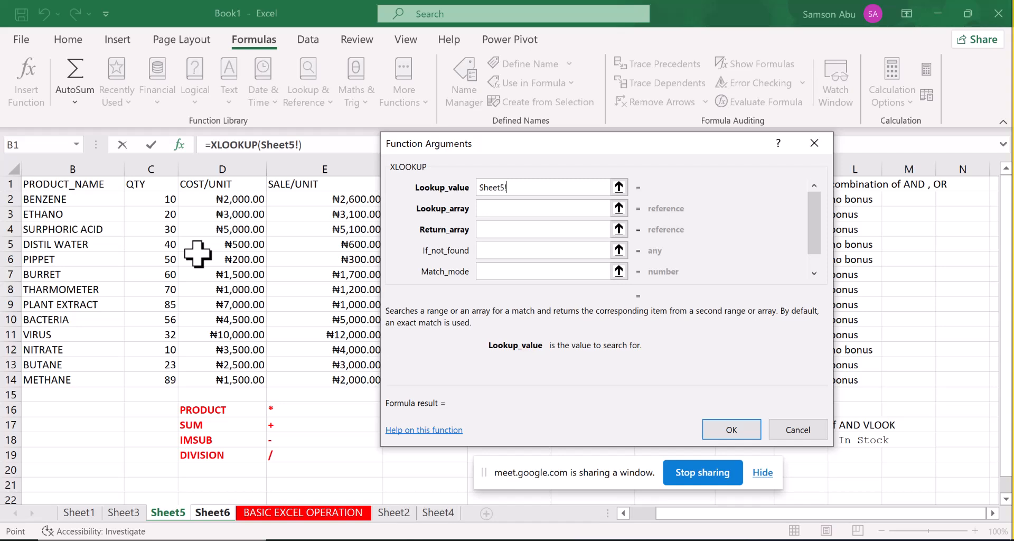
click(70, 199)
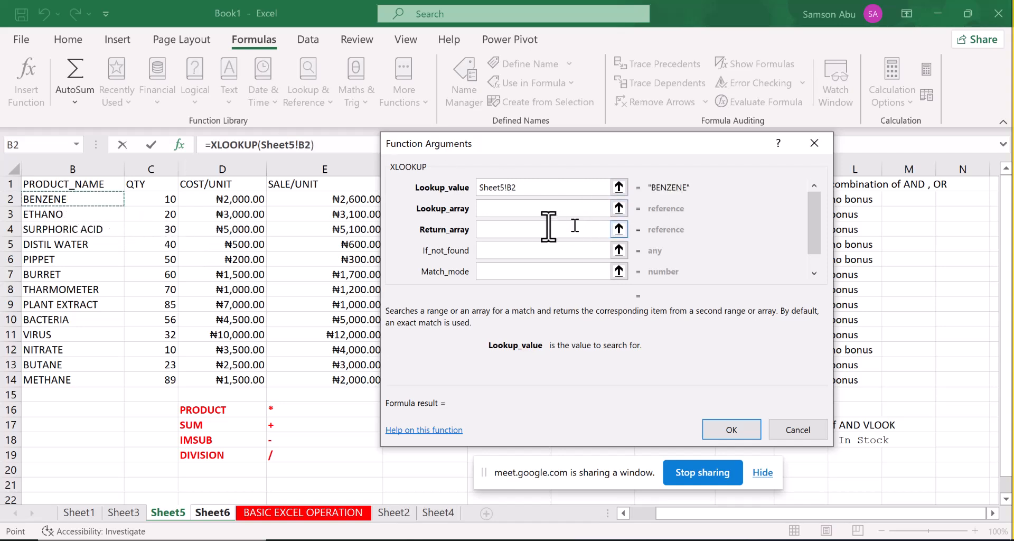
click(506, 207)
key(ctrl+Page_Down)
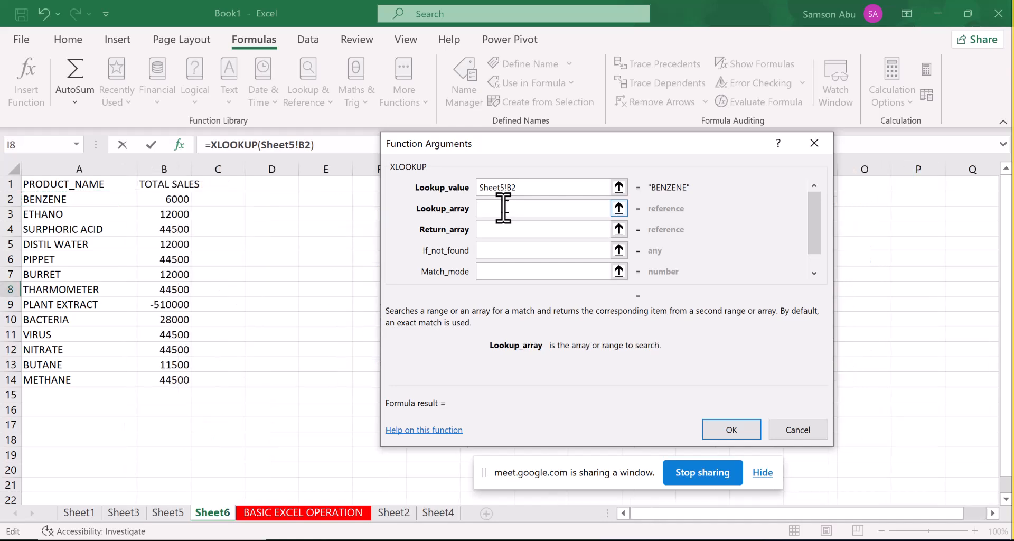
click(162, 515)
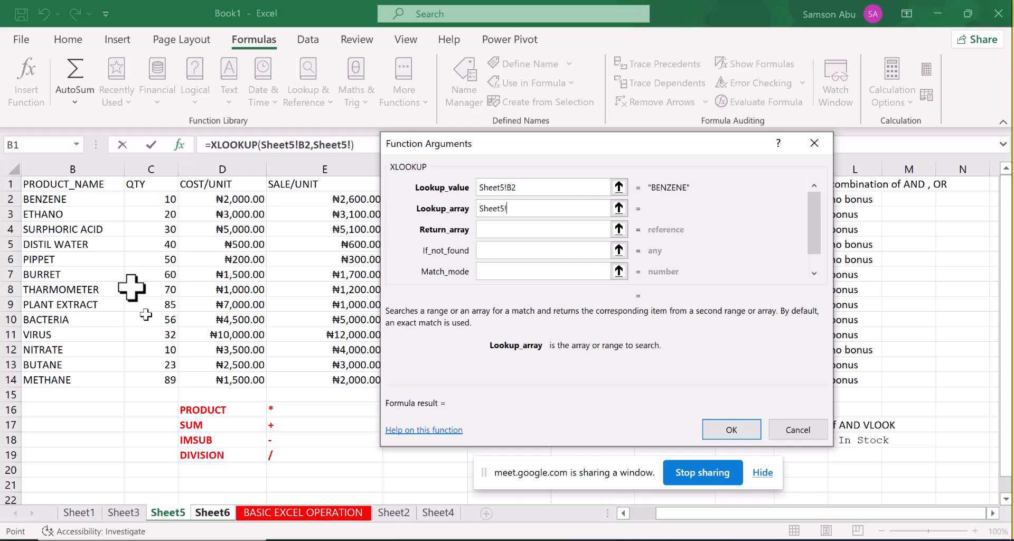
drag(74, 199, 65, 376)
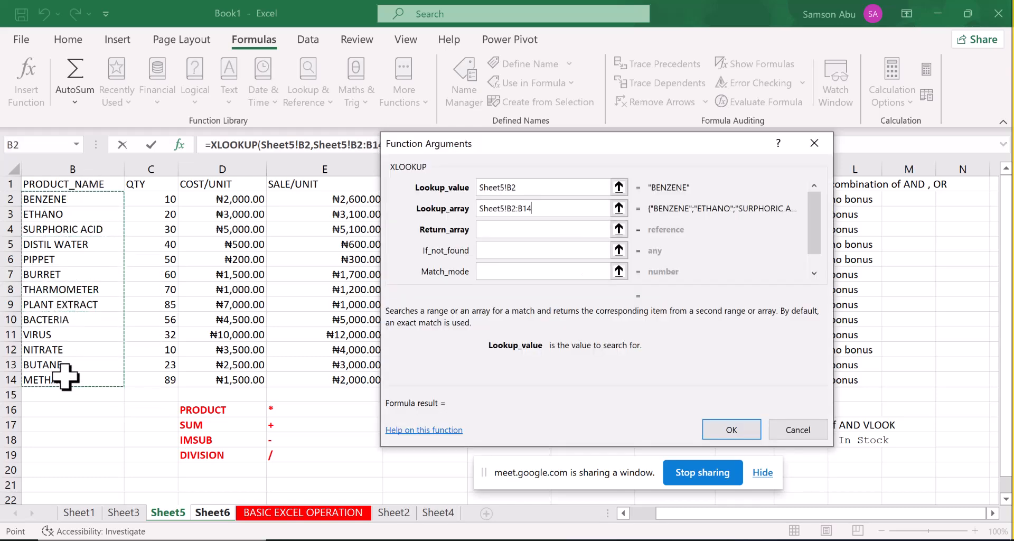
Set the XLOOKUP Return_array to the TOTAL COST values in Sheet5!F2:F14 and complete the formula
click(508, 228)
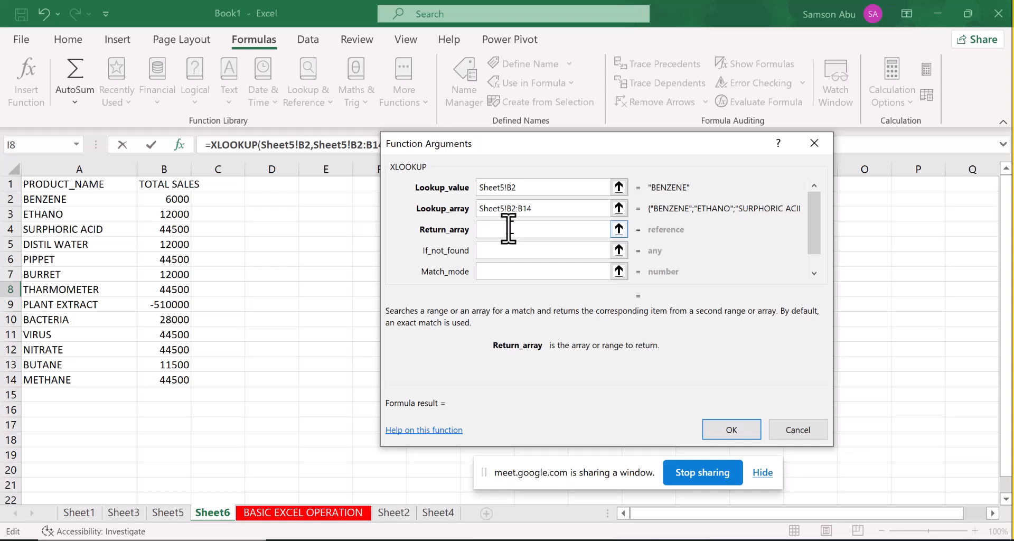
click(172, 512)
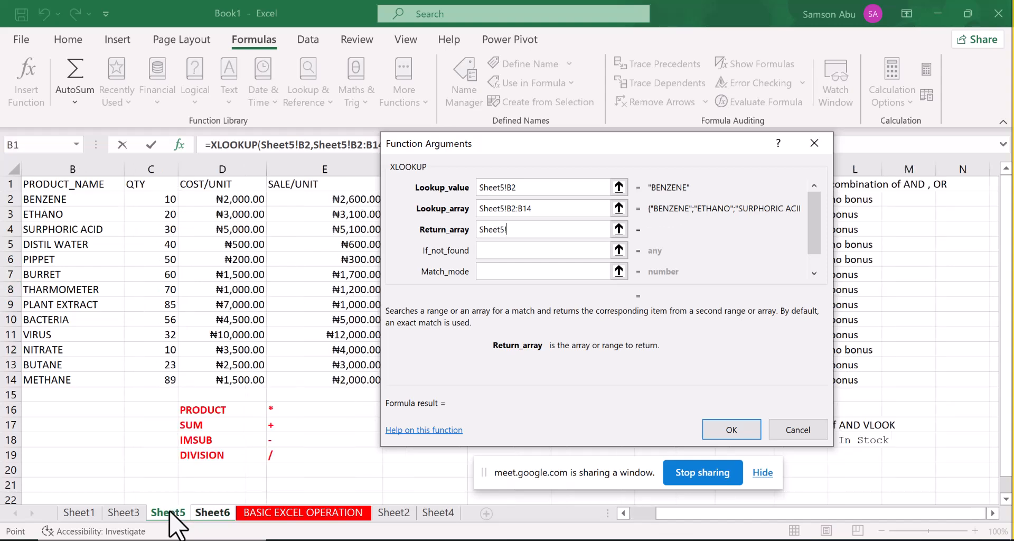
drag(605, 139, 729, 73)
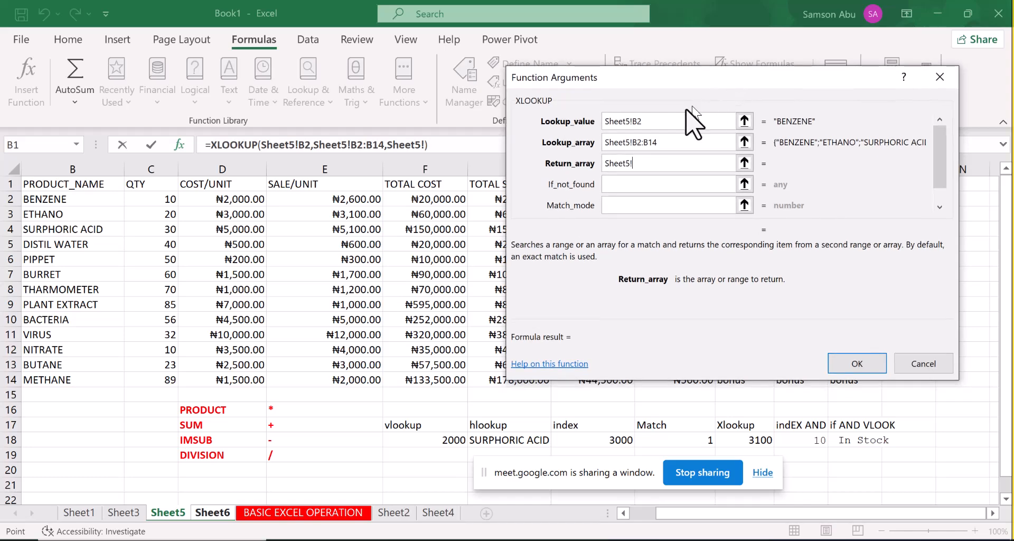
click(444, 201)
drag(440, 210, 417, 360)
drag(420, 383, 419, 385)
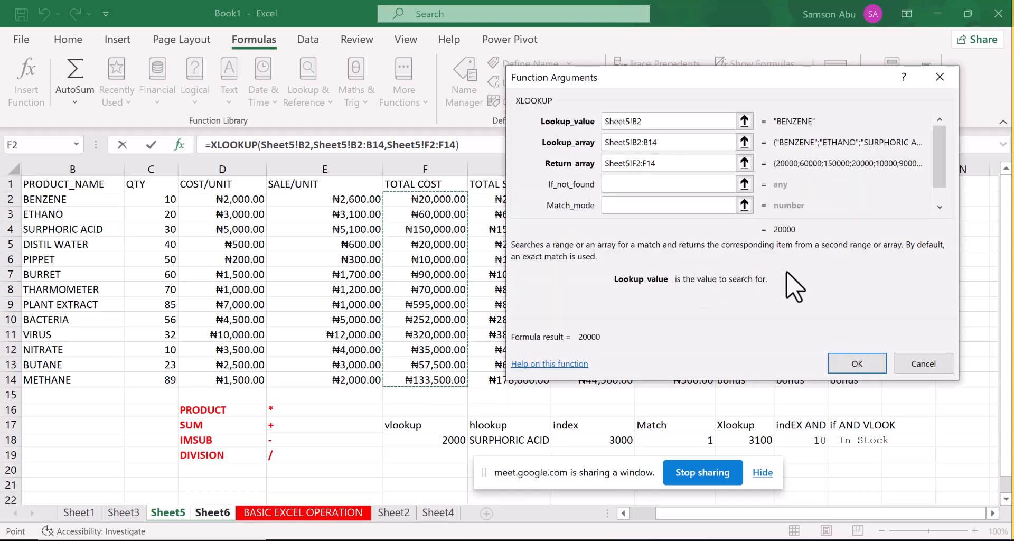
click(841, 368)
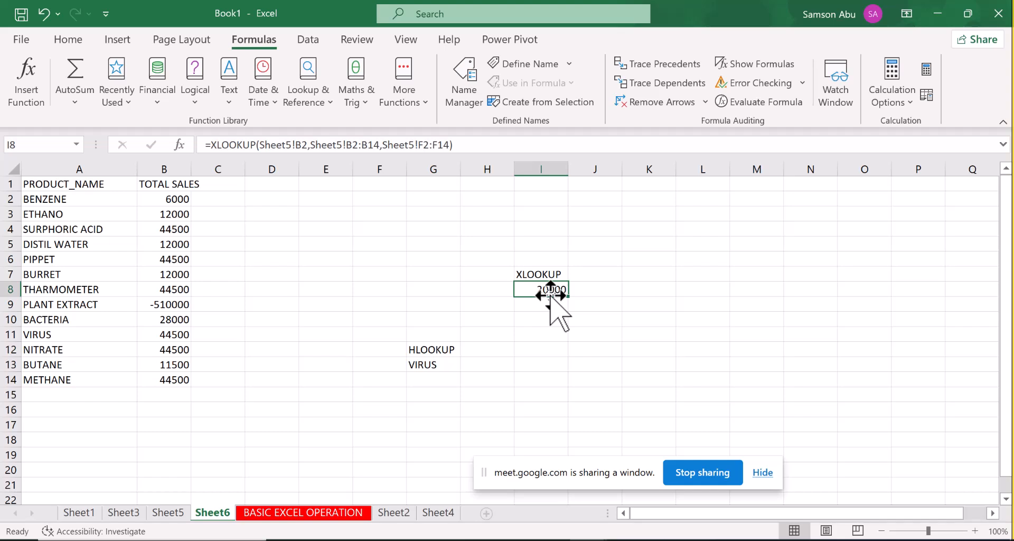
Enter the label INDEX in cell K2 of Sheet6, moving on to K3 below it
key(alt+Tab)
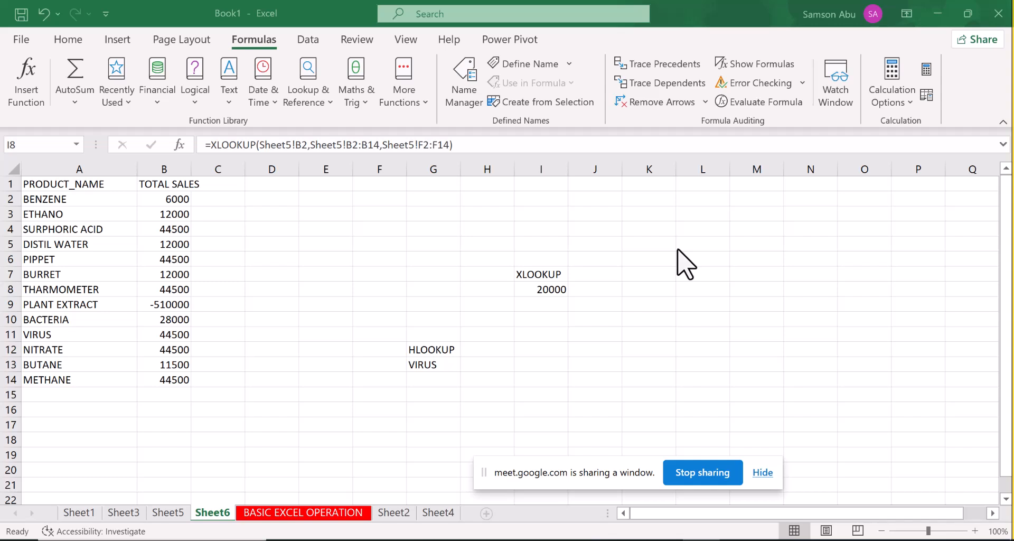
click(650, 199)
text(INDEX)
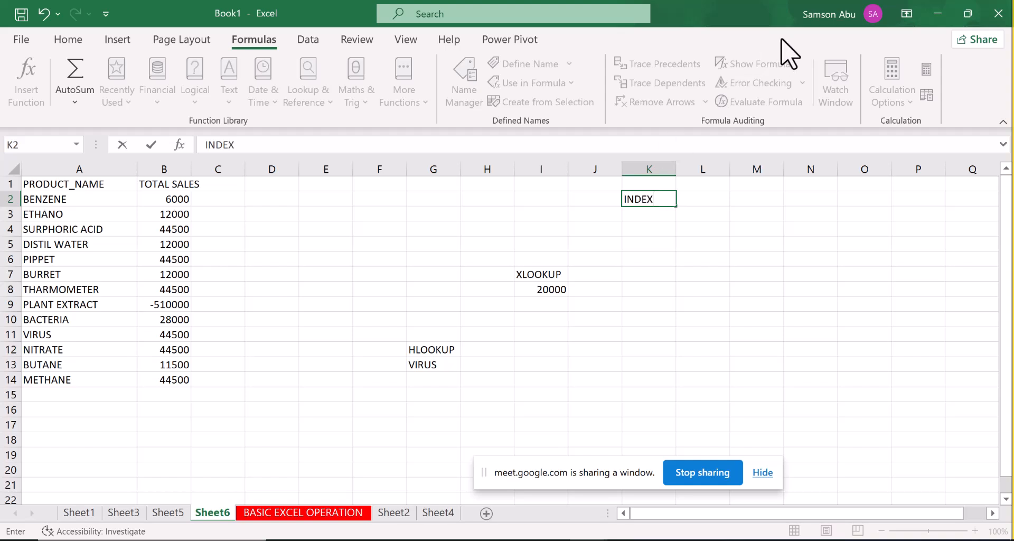
key(Return)
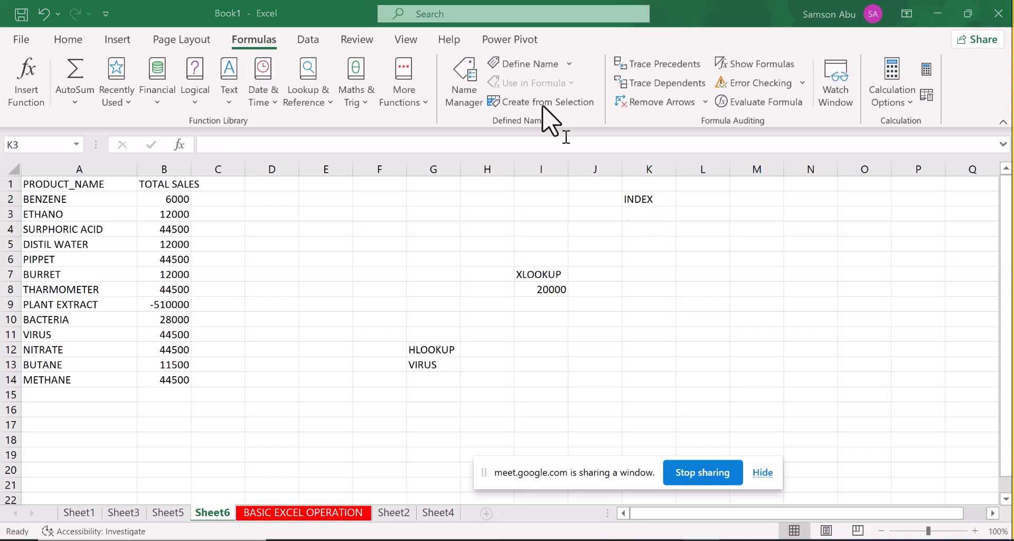
Insert the INDEX function in cell K3 with the array,row_num,column_num argument list
click(323, 102)
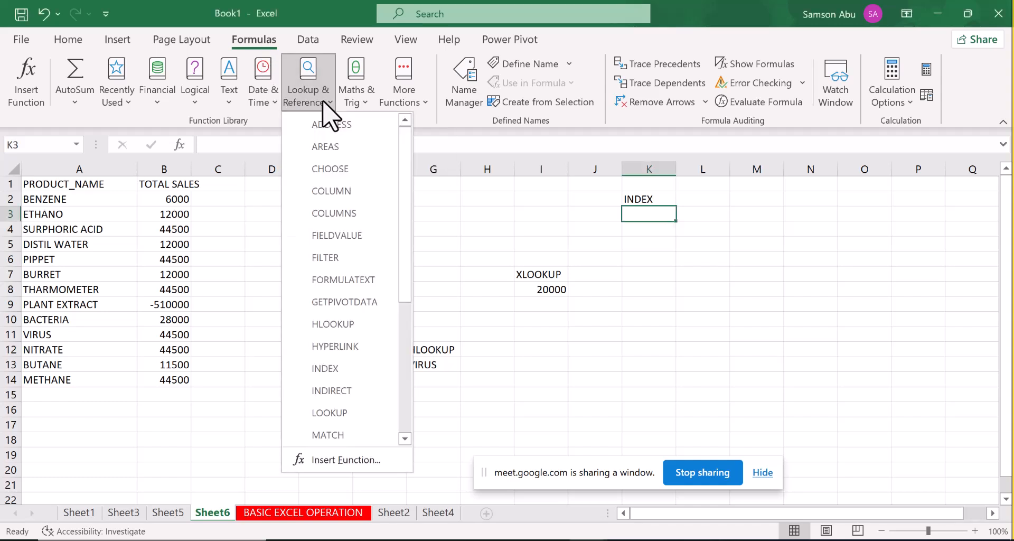
click(324, 364)
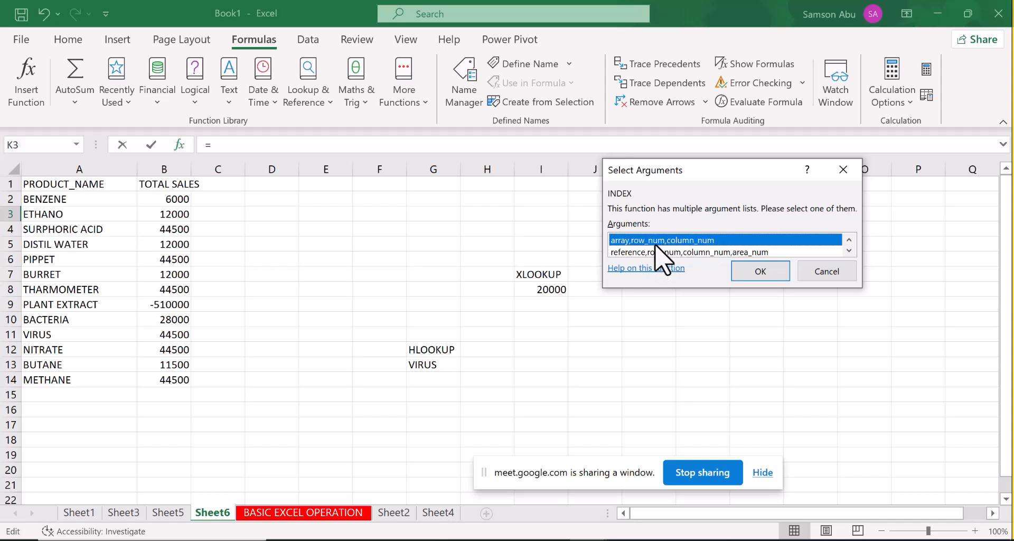
click(847, 251)
click(750, 268)
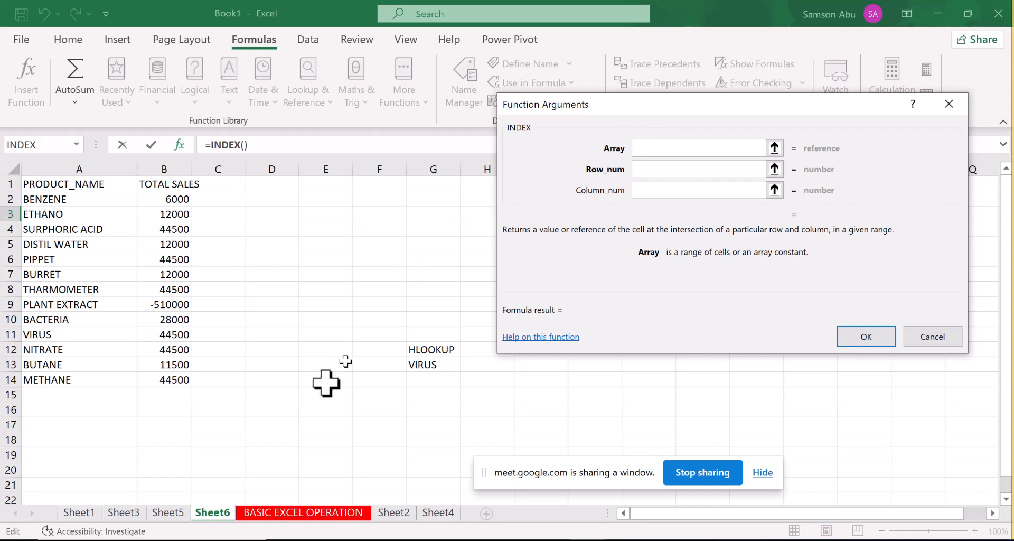
Set the INDEX Array to the table range Sheet5!B2:I14 and make Row_num the active argument
click(176, 510)
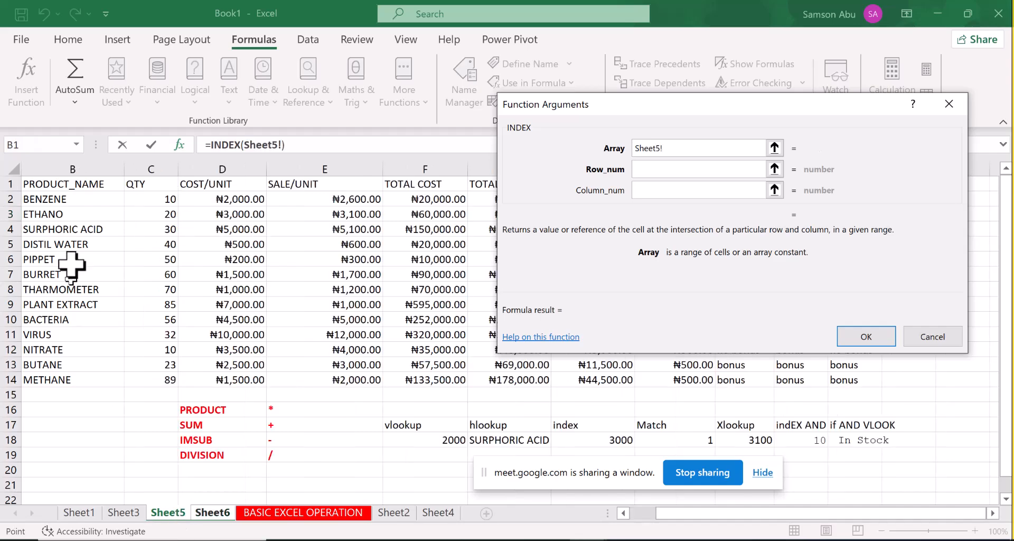
drag(54, 199, 686, 382)
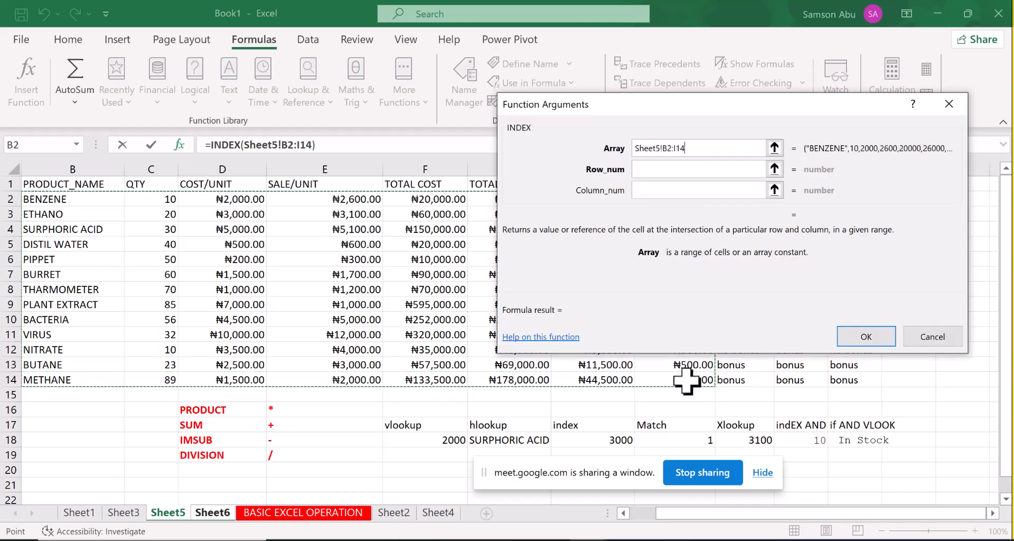
click(699, 169)
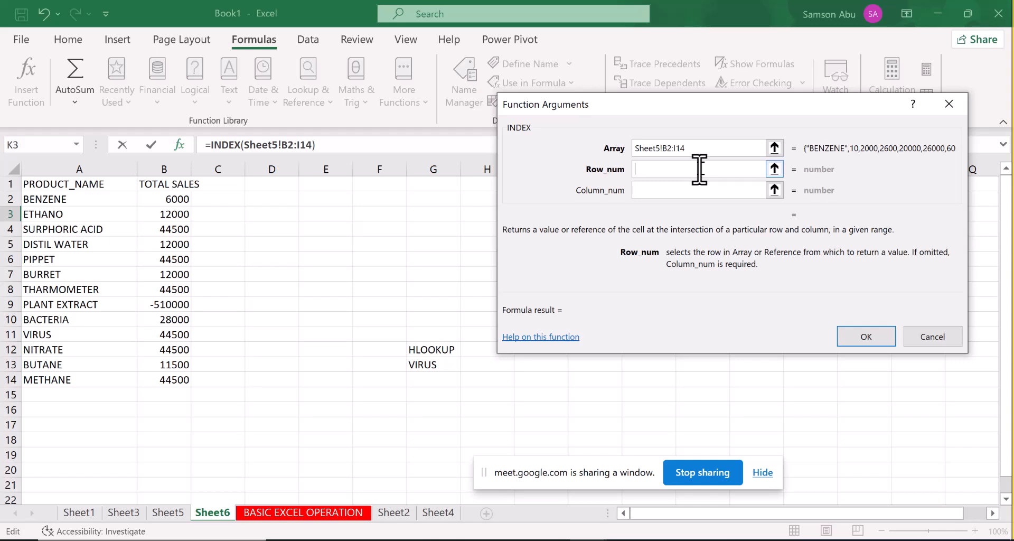
Set the INDEX Row_num to 7 and Column_num to 7, and complete the formula
text(7)
click(678, 194)
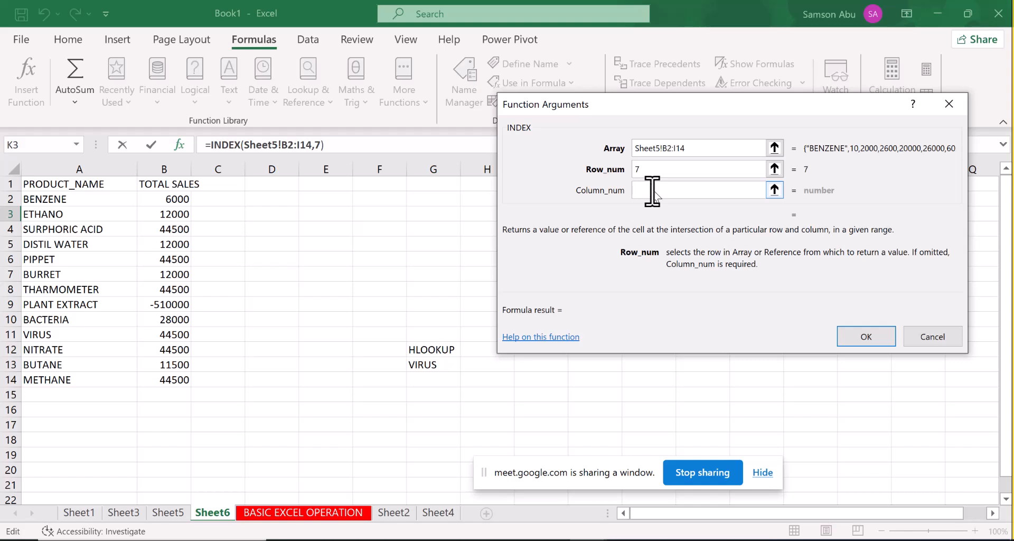
click(653, 191)
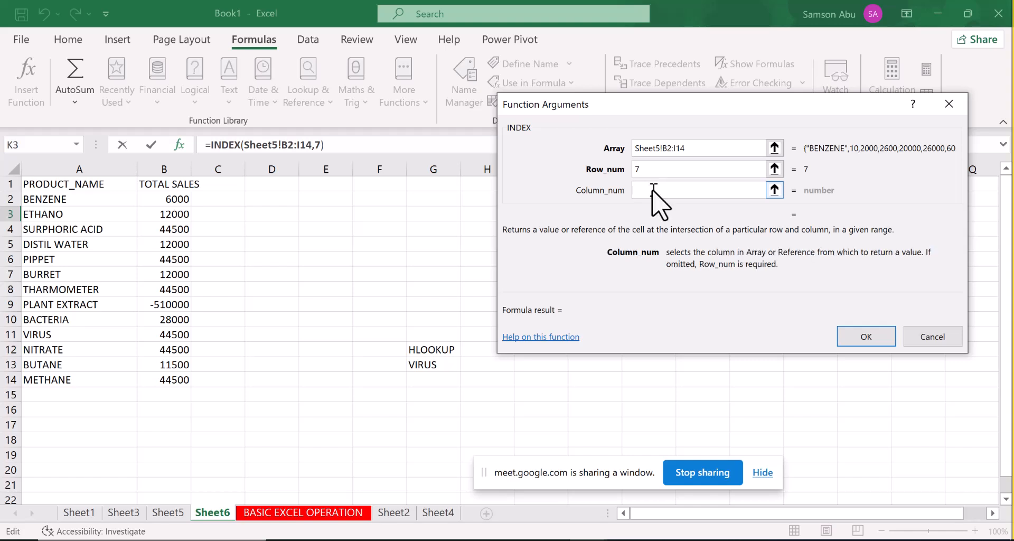
text(7)
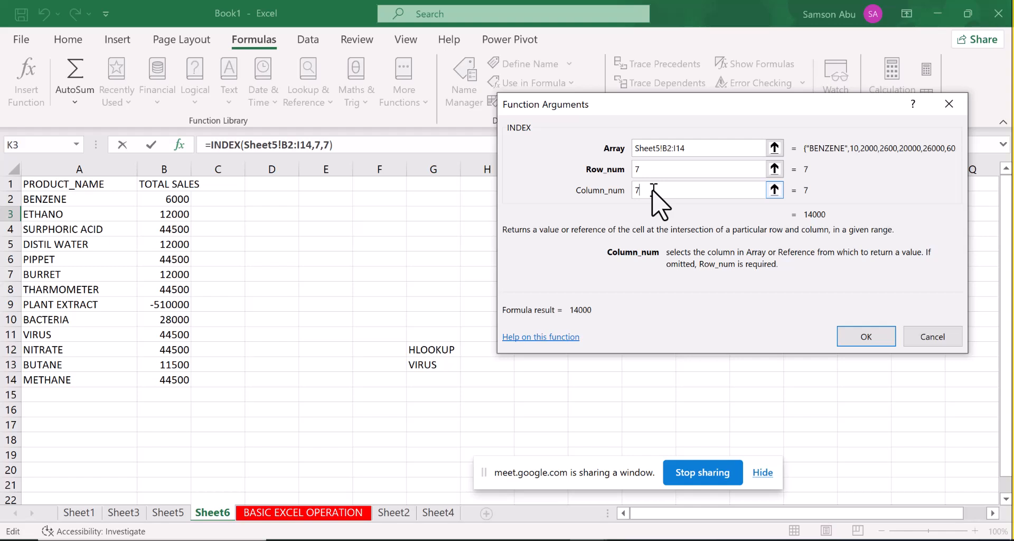
click(867, 337)
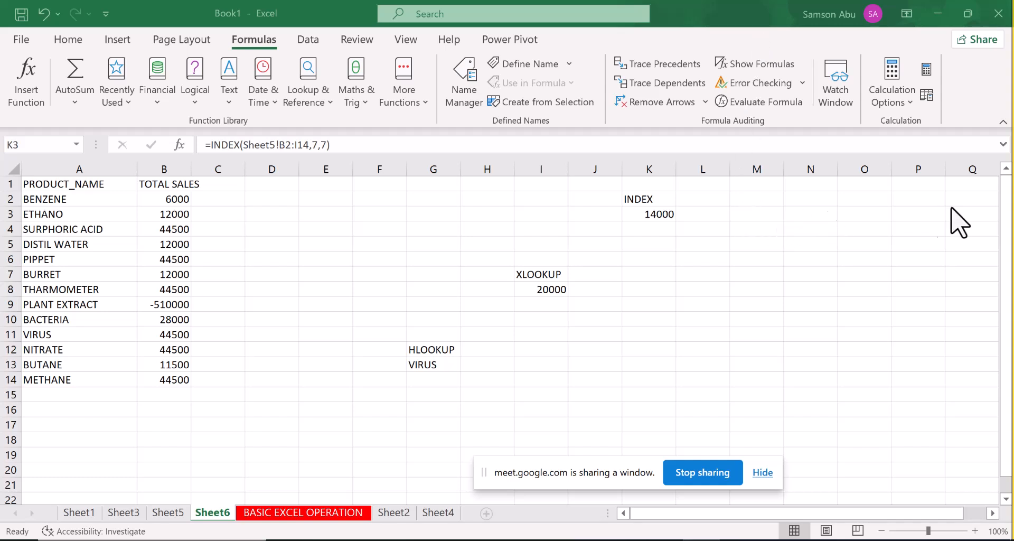
Enter the label MATCH in cell N6 of Sheet6, moving on to N7 below it
click(794, 254)
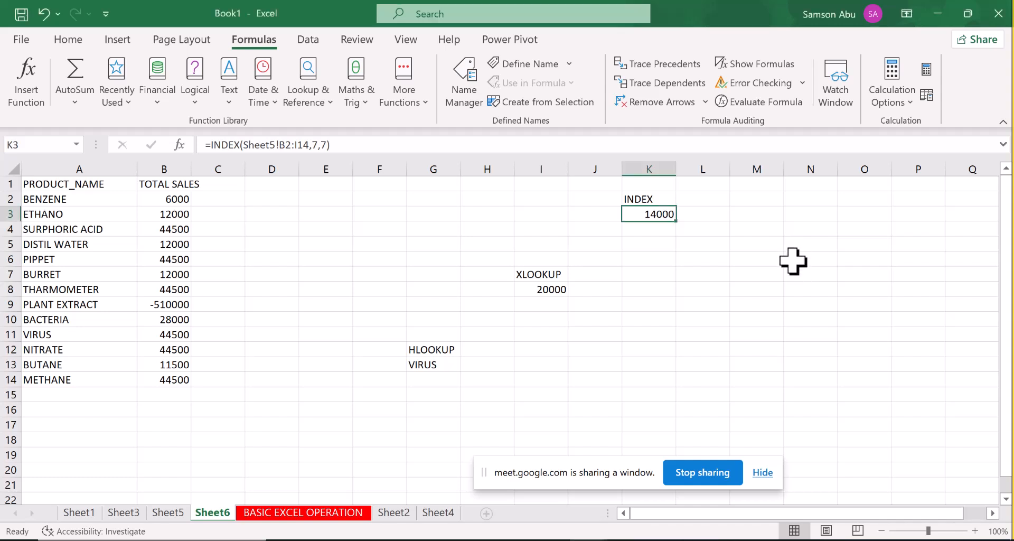
click(793, 265)
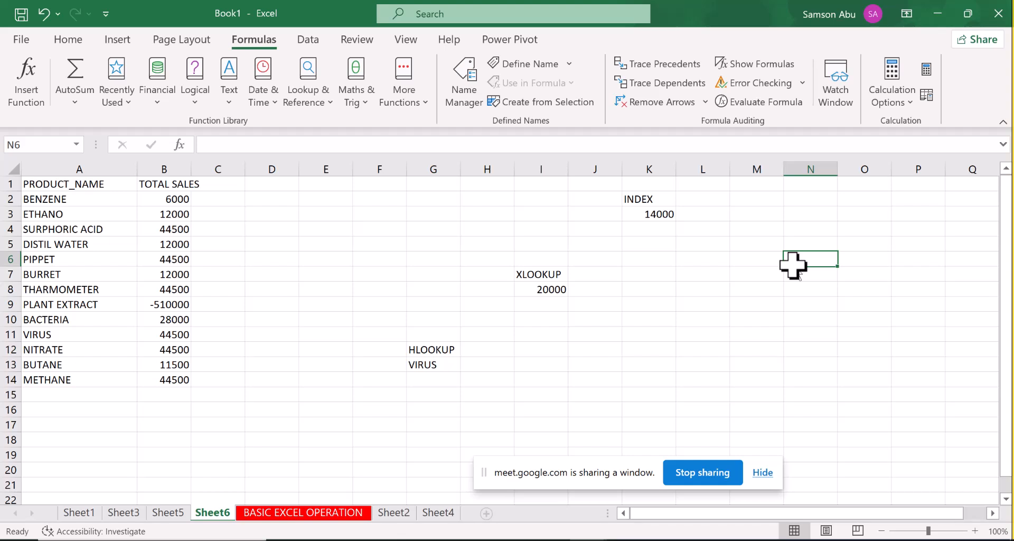
text(MATCH)
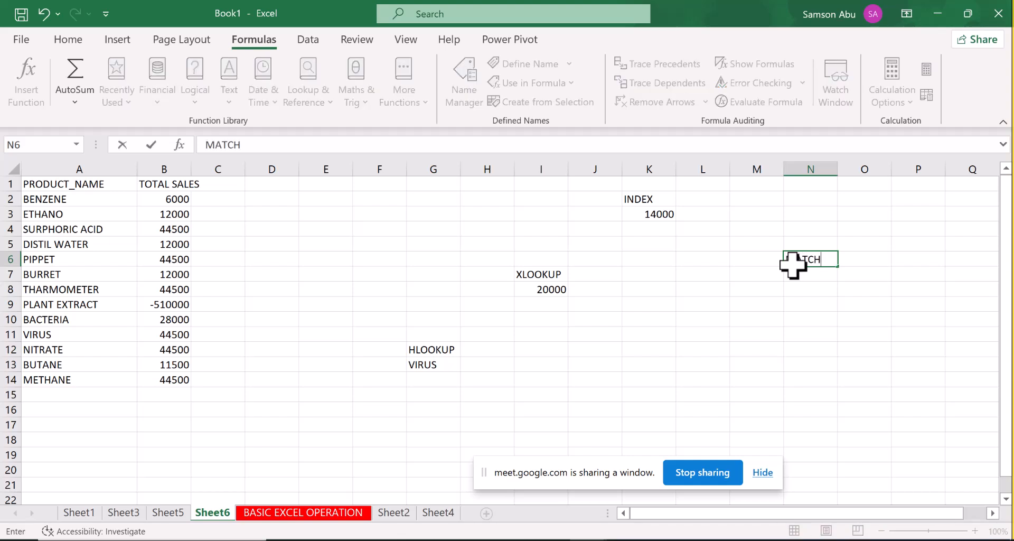
click(797, 272)
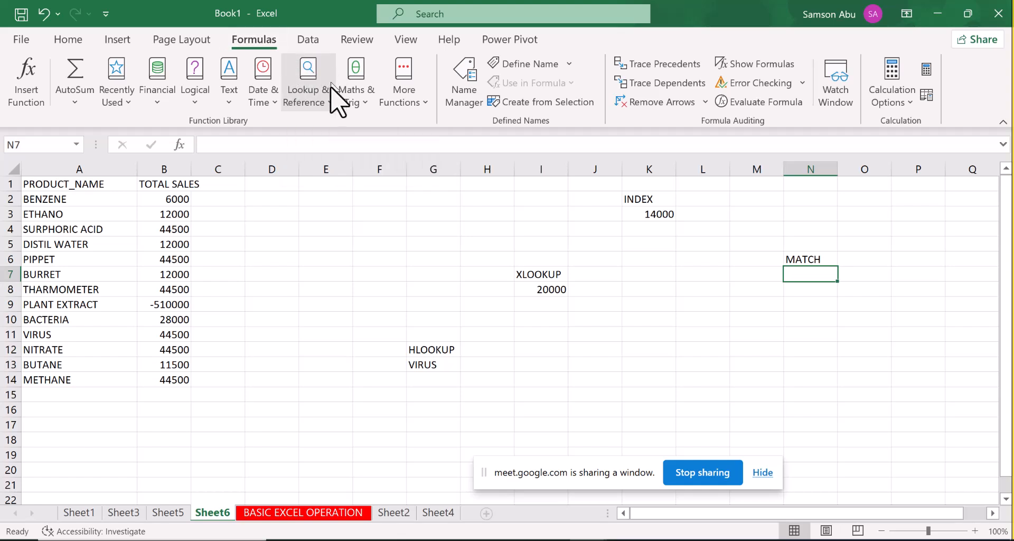
Insert the MATCH function in cell N7 and move its arguments dialog clear of the product data
click(311, 89)
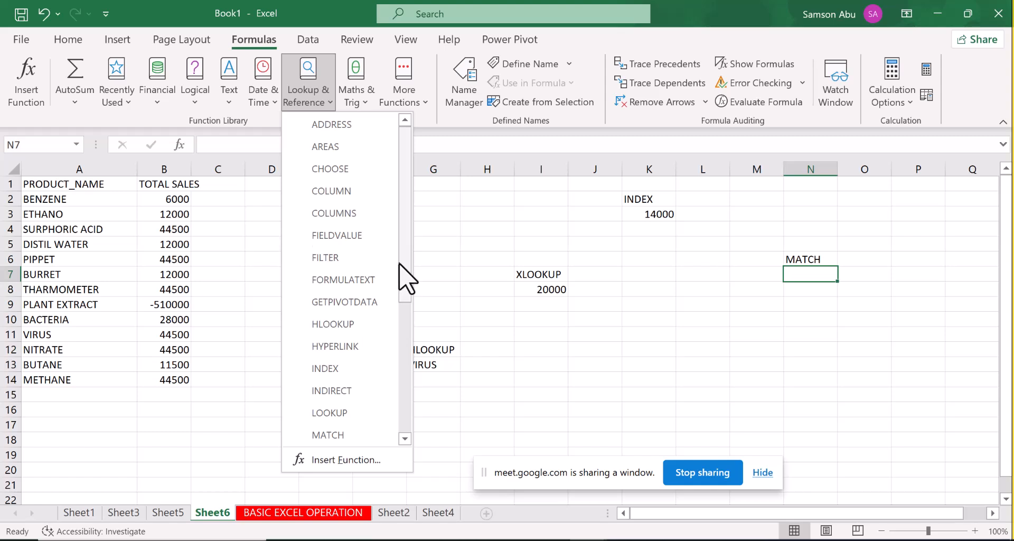
drag(403, 280, 419, 364)
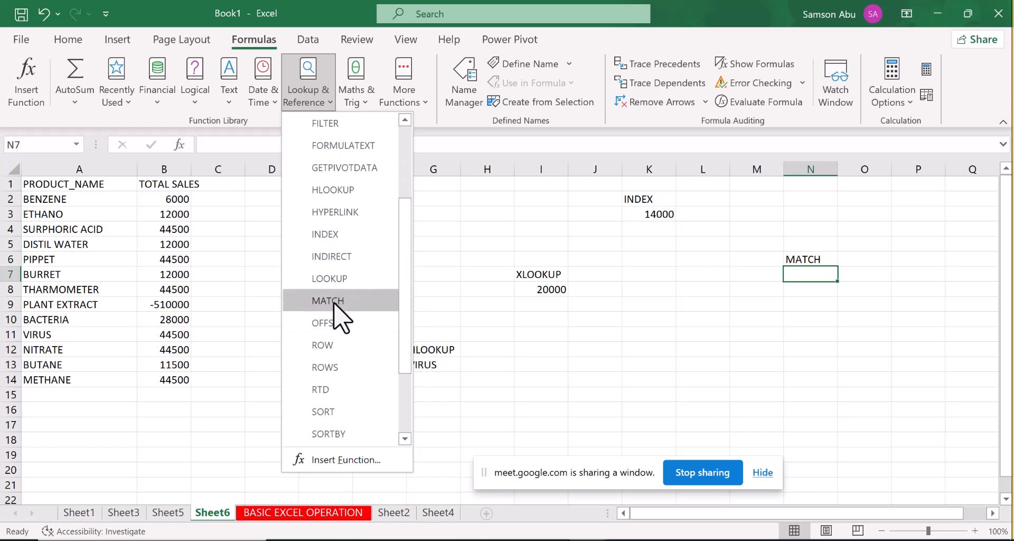
click(330, 300)
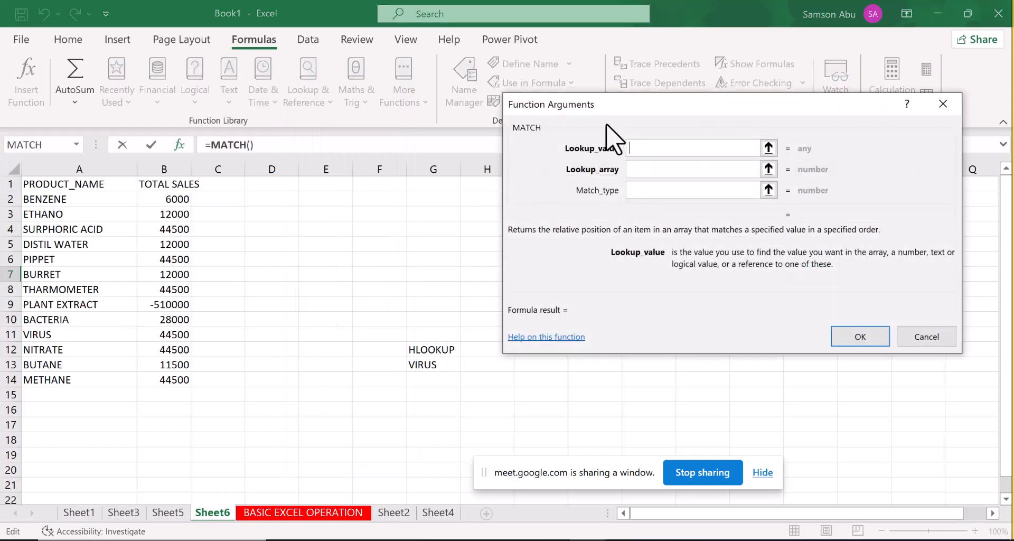
drag(618, 128, 370, 179)
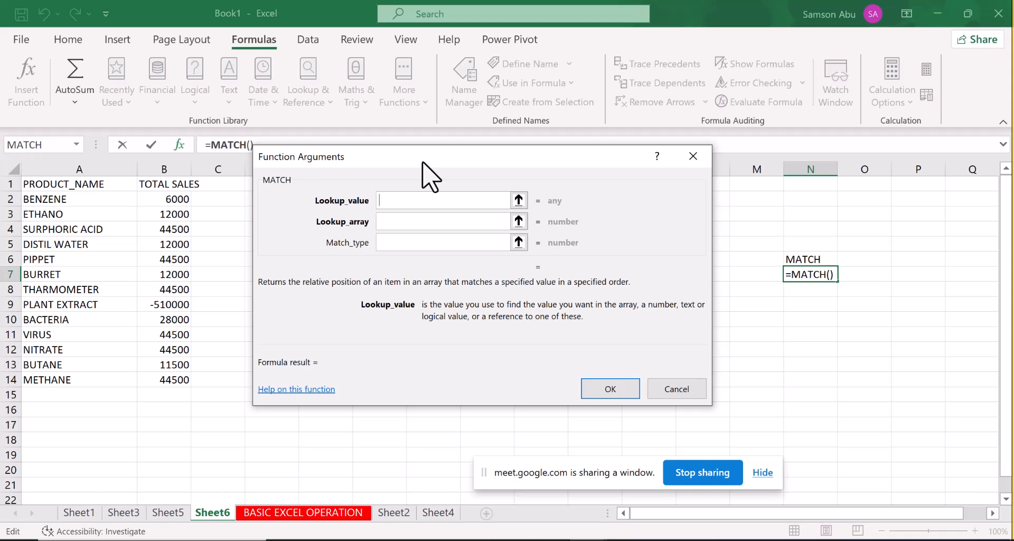
drag(422, 163, 647, 153)
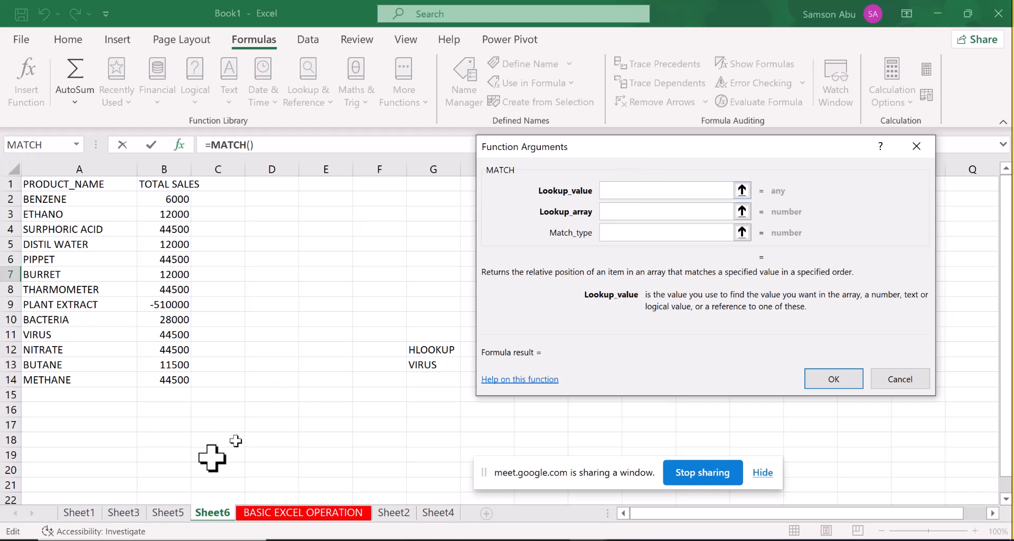
Set the MATCH Lookup_value to the THARMOMETER cell, Sheet5!B8
click(161, 515)
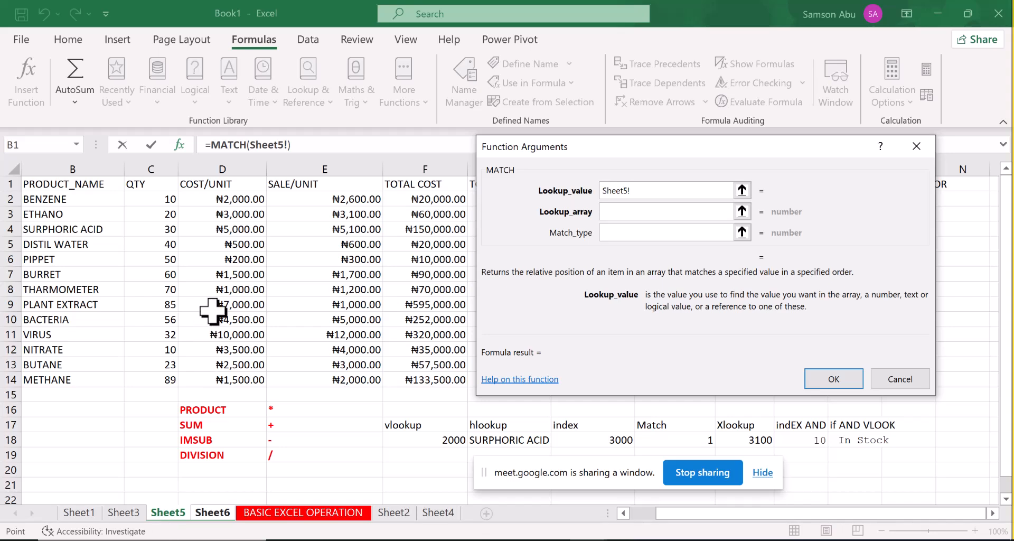
click(53, 292)
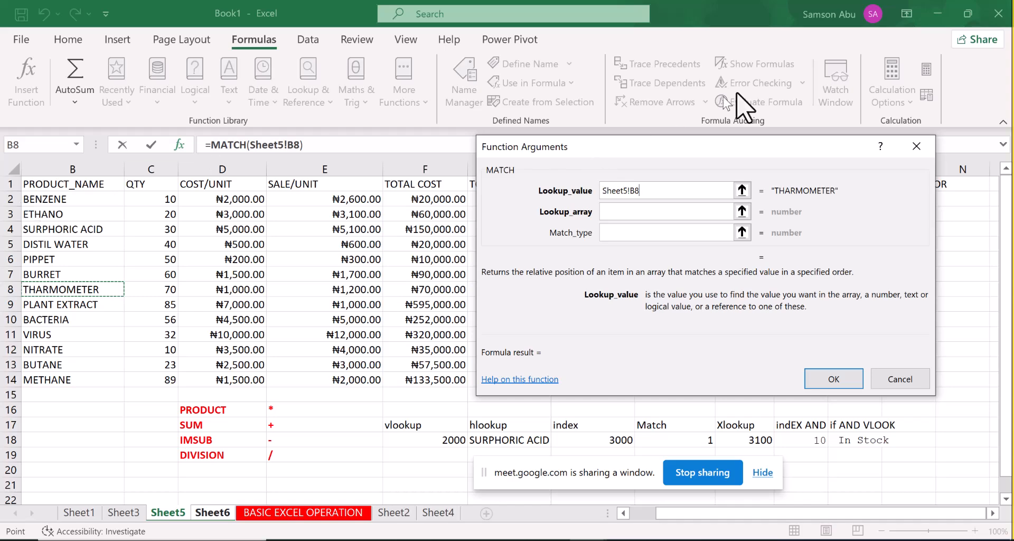
click(778, 53)
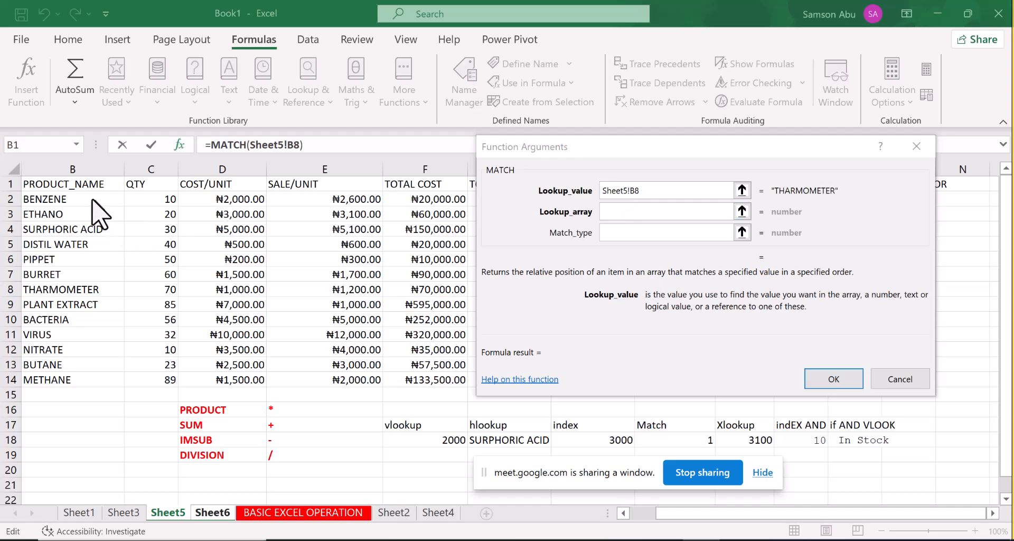
Set the MATCH Lookup_array to the product names in Sheet5!B2:B14
click(607, 213)
key(ctrl+Page_Down)
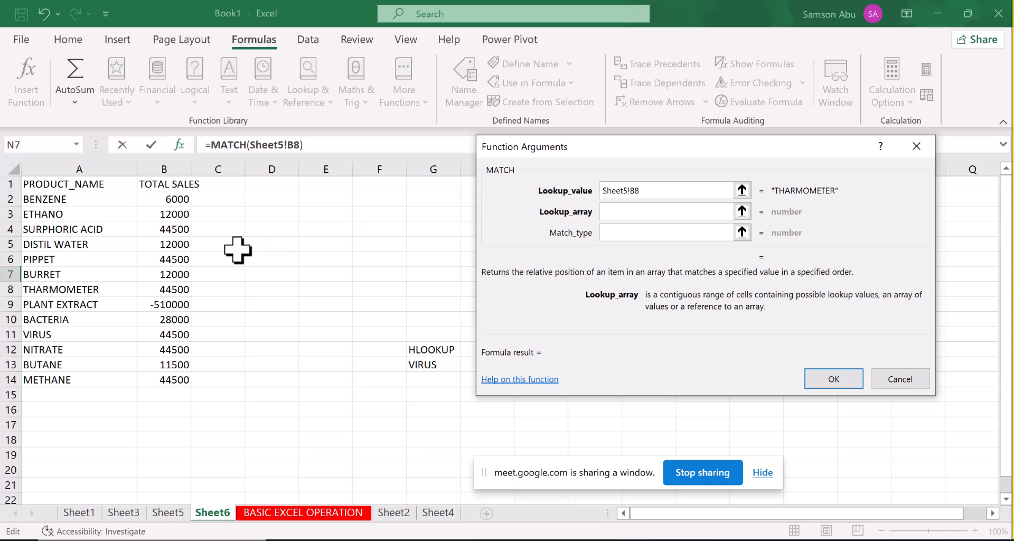
click(166, 512)
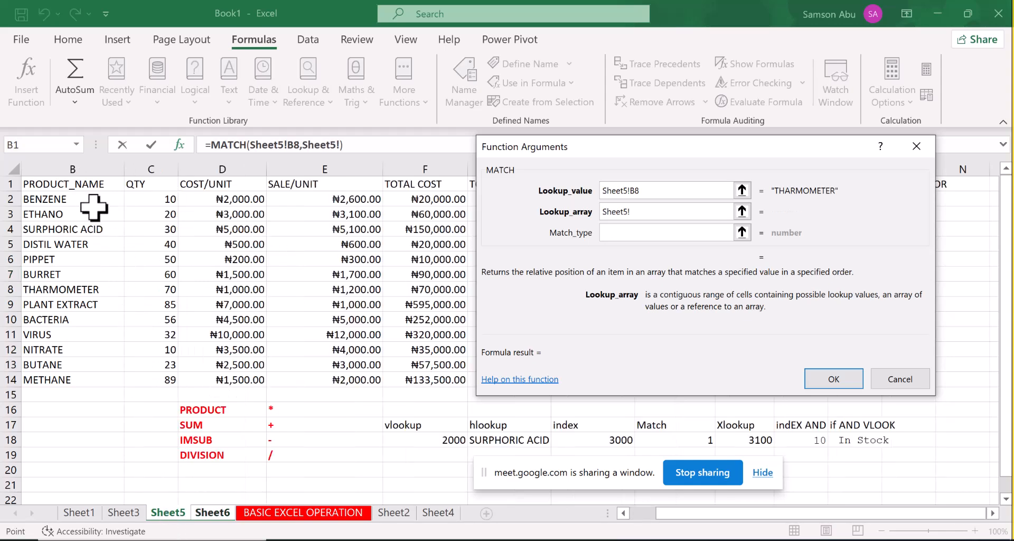
drag(94, 200, 85, 384)
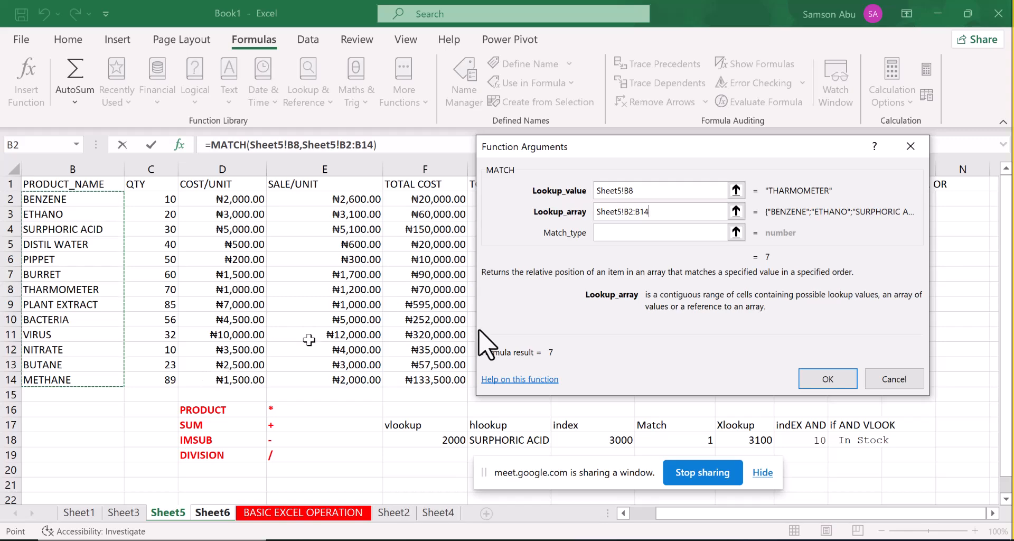
Set the MATCH Match_type to 0, complete the formula, and dismiss the chat notification
click(613, 232)
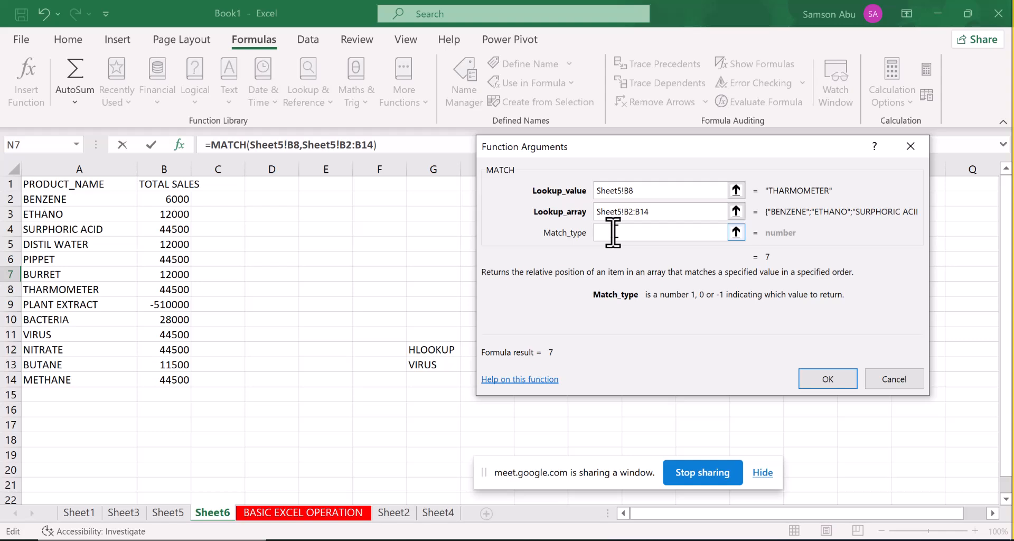
text(0)
click(823, 380)
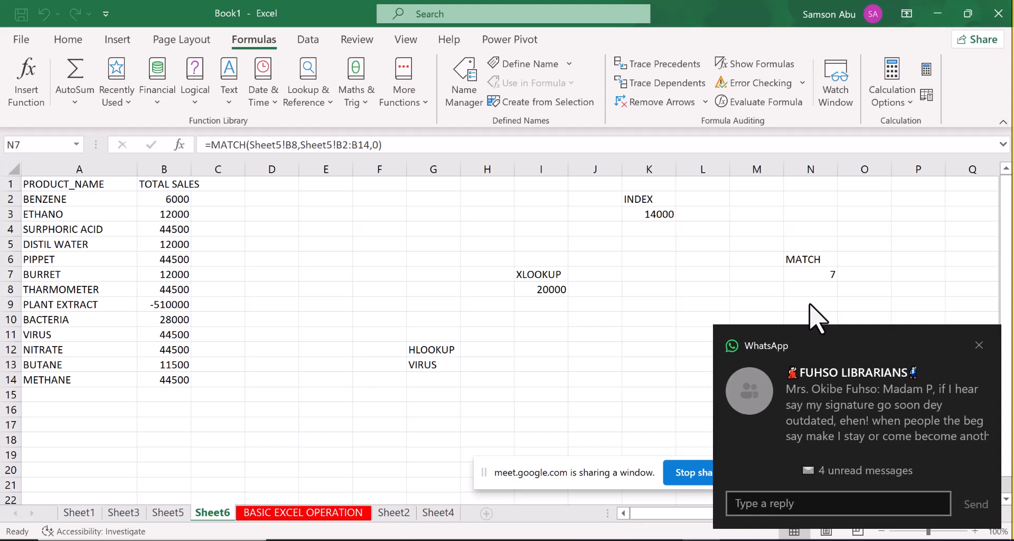
click(978, 345)
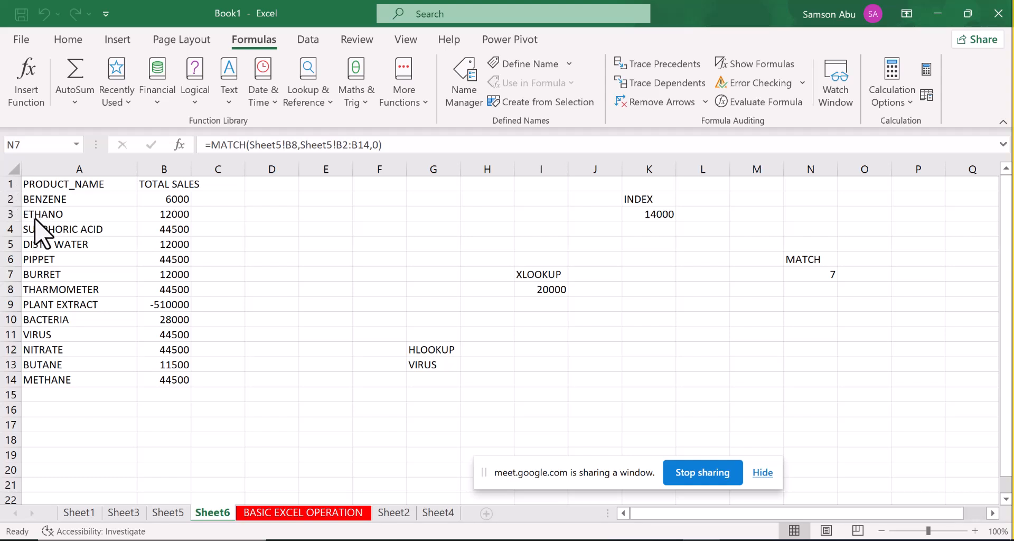
Count down the product names from BENZENE to THARMOMETER and compare the position with the MATCH result in N7
click(43, 203)
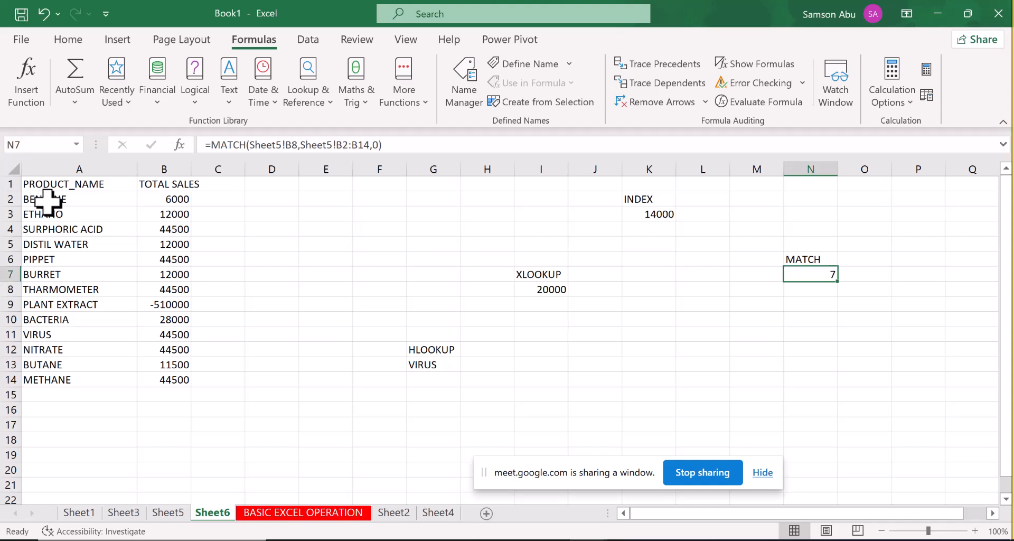
click(56, 200)
key(Down)
key(Down)
key(Down)
key(Down)
key(Down)
key(Down)
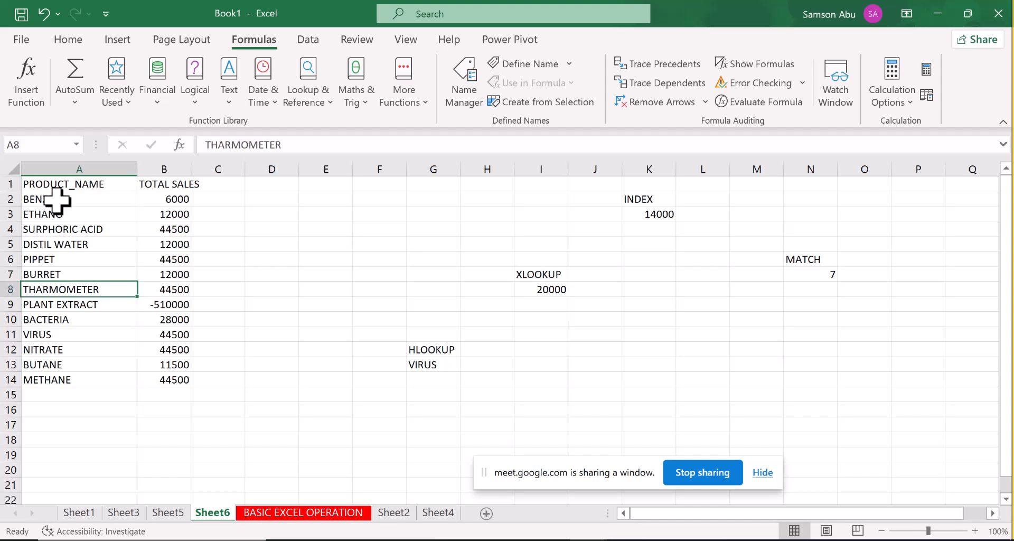
click(816, 277)
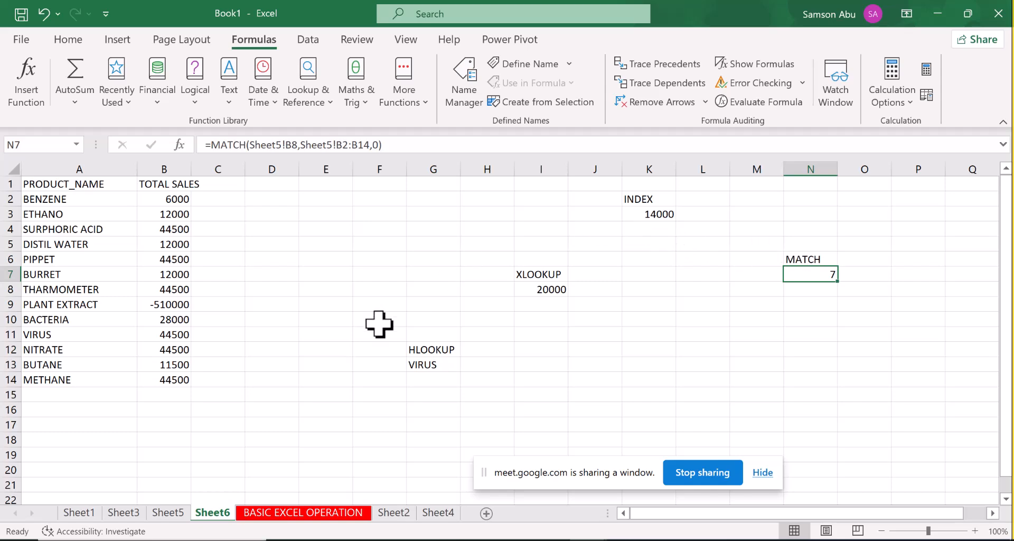
Write the formula =IF(VLOOKUP("ProductA", A2:D10, 4, FALSE)>0, "In Stock", "Out of Stock") in cell M2 of Sheet5, under stock
click(168, 512)
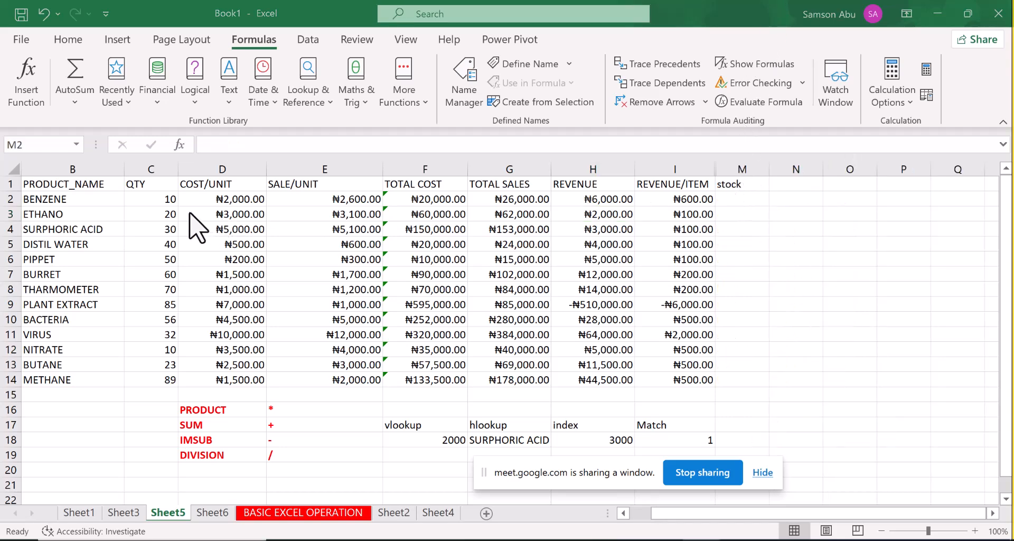
click(233, 146)
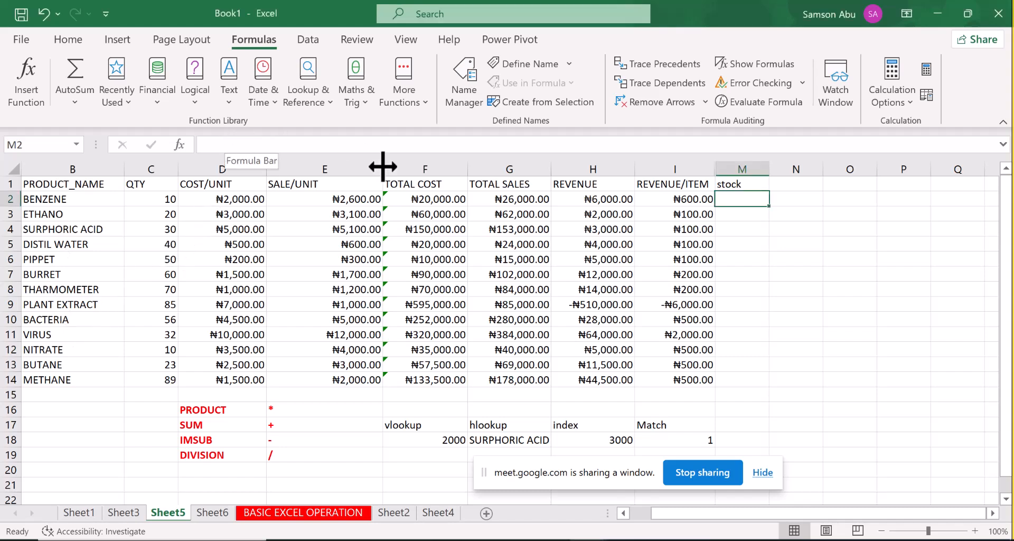
double_click(740, 196)
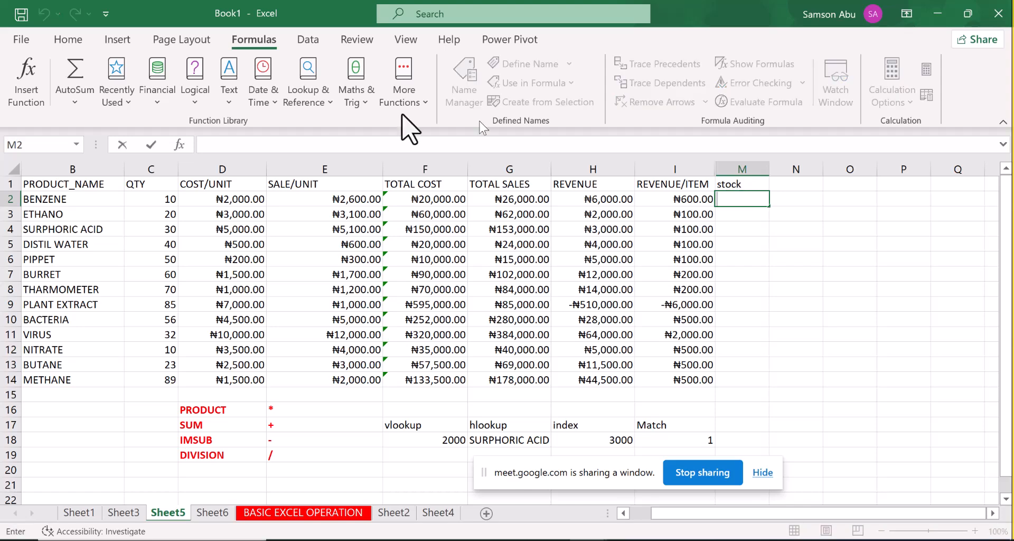
click(308, 146)
text(=IF(VLOOKUP("ProductA", A2:D10, 4, FALSE)>0, "In Stock", "Out of Stock"))
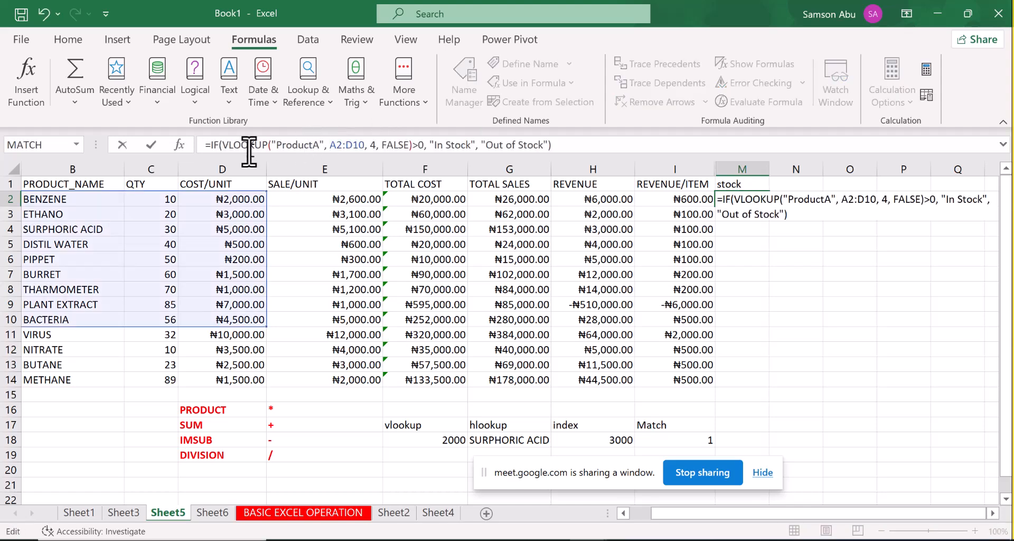
Replace the lookup value "ProductA" with "BENZENE" in the M2 formula
click(353, 147)
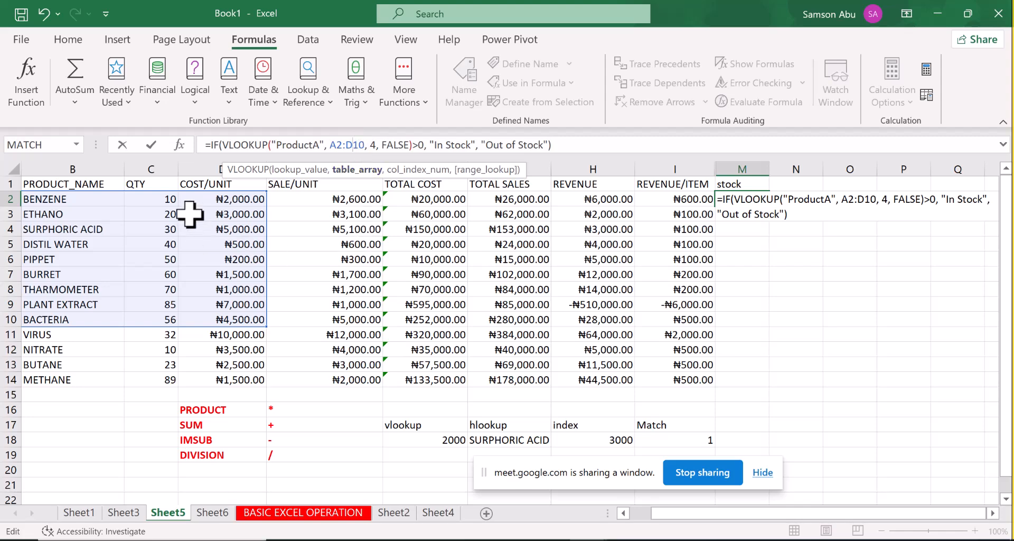
click(318, 148)
key(BackSpace)
key(BackSpace)
key(BackSpace)
key(BackSpace)
key(BackSpace)
key(BackSpace)
key(BackSpace)
key(BackSpace)
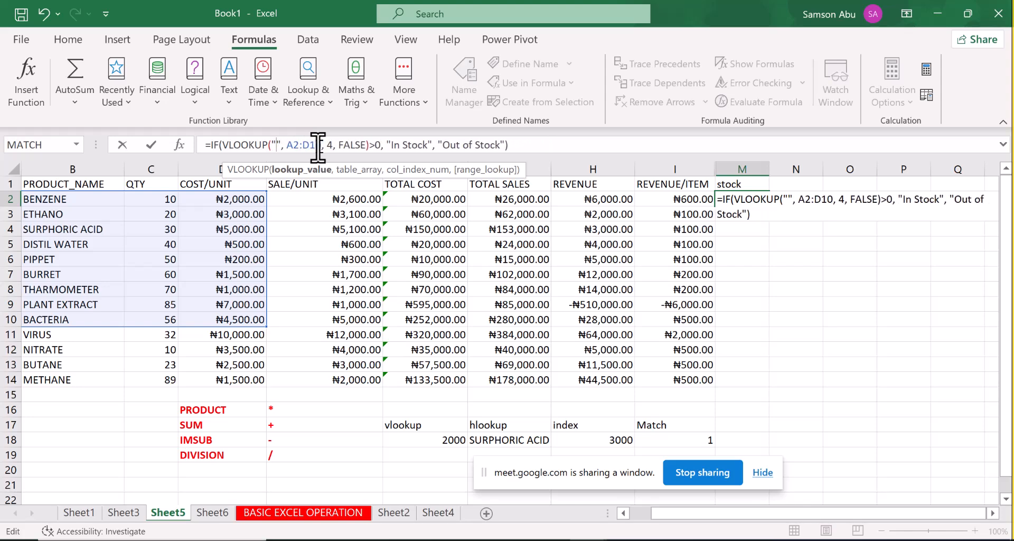
text(BEN)
key(BackSpace)
key(BackSpace)
key(BackSpace)
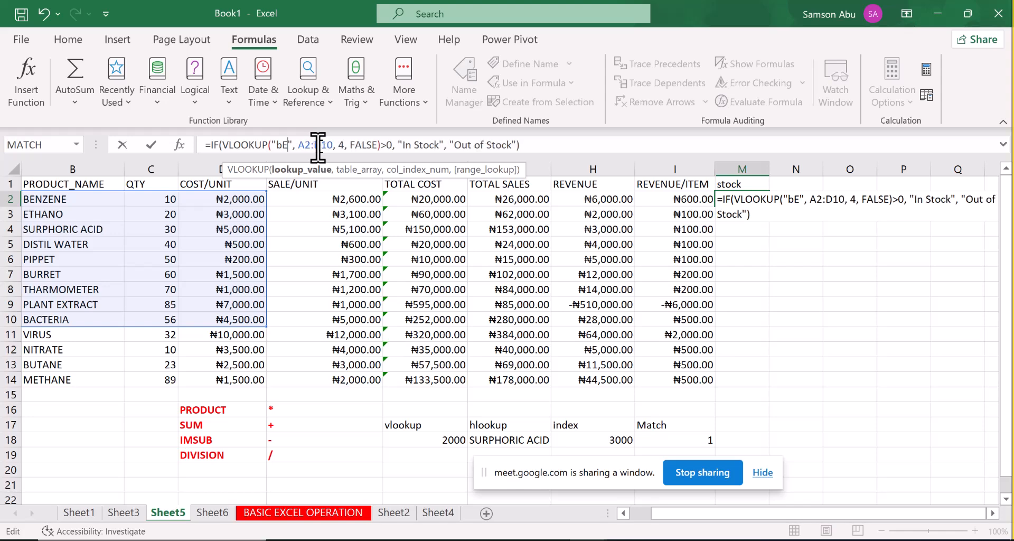
text(BEN)
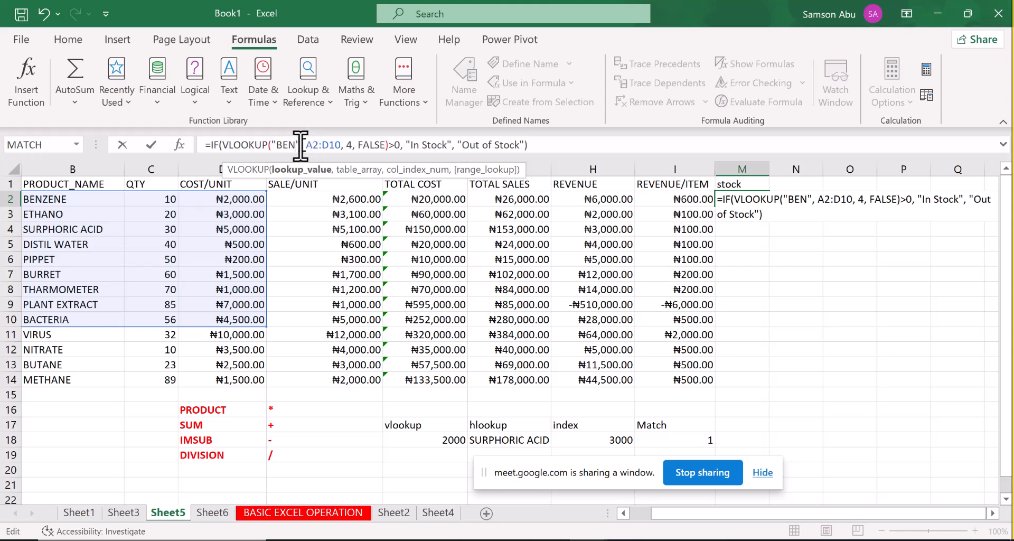
text(ZENE)
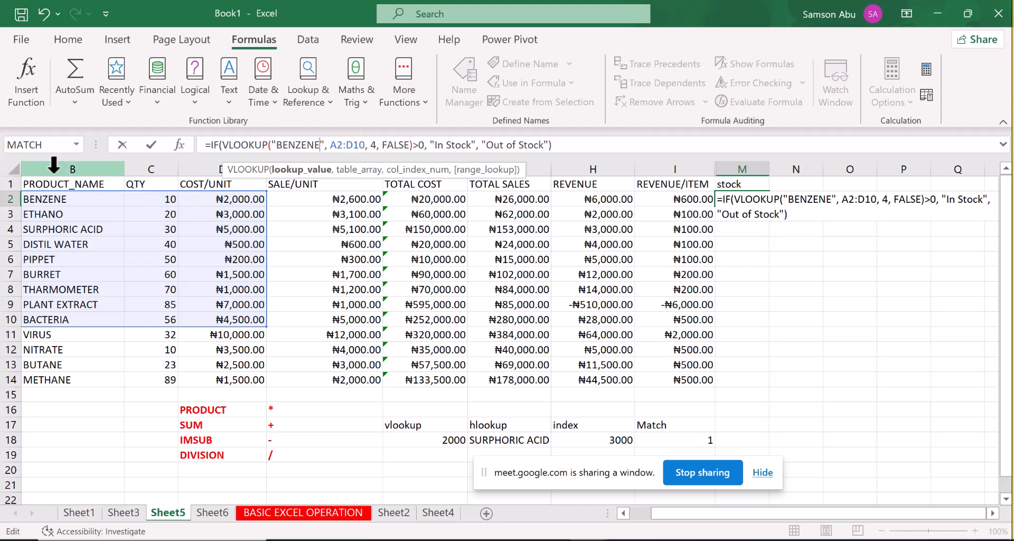
Set the VLOOKUP column index in the M2 stock formula to 3 and enter the formula
click(374, 144)
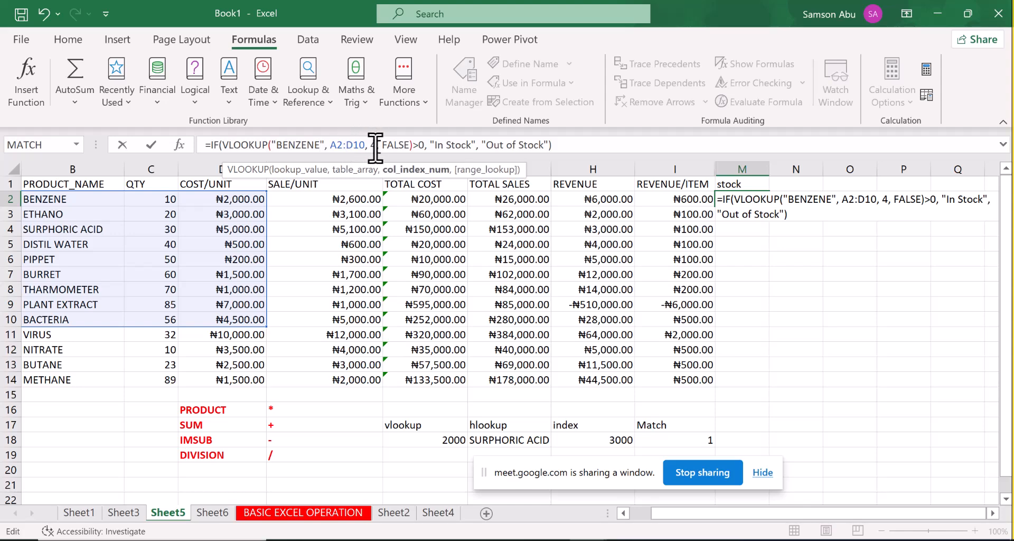
key(BackSpace)
text(3)
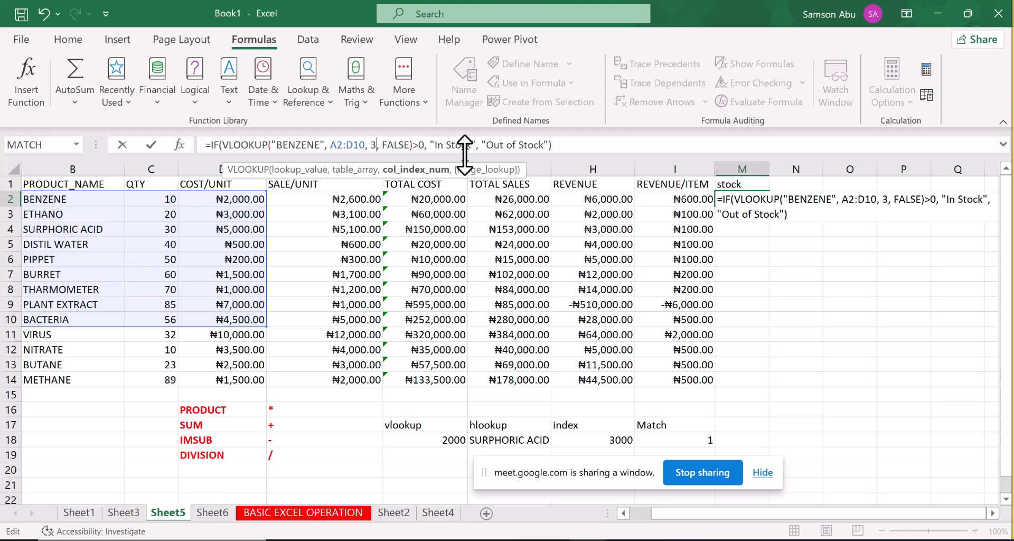
click(559, 144)
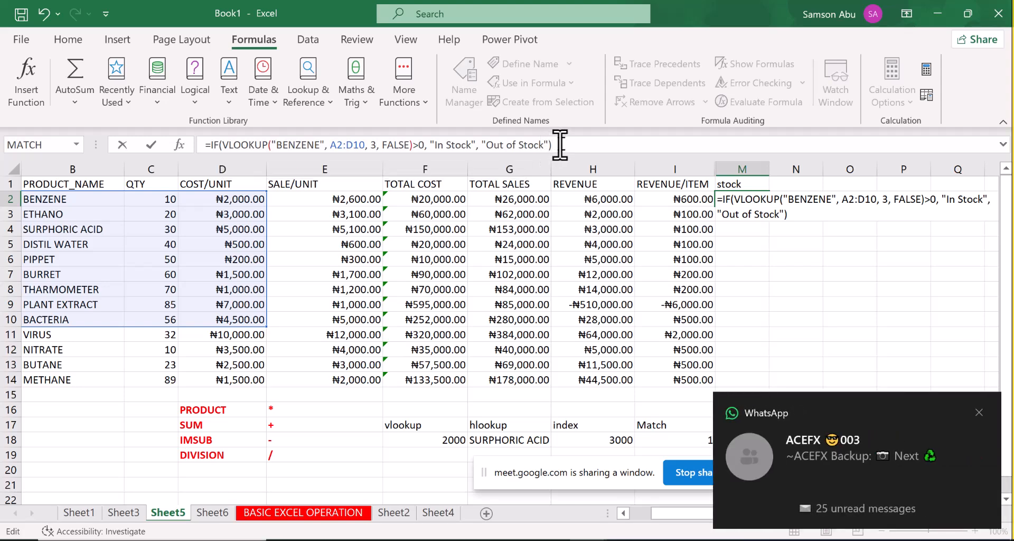
key(Return)
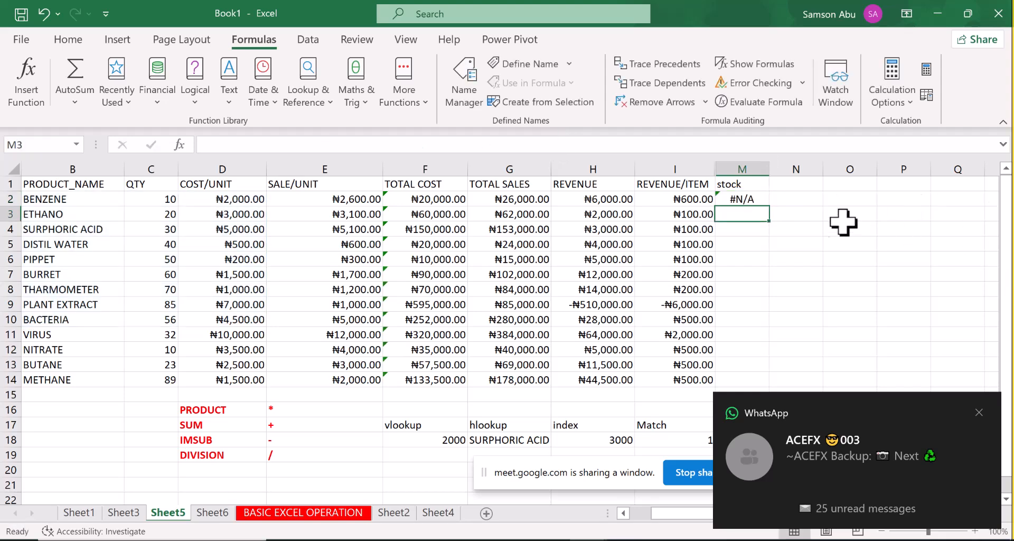
Change the VLOOKUP in cell M2 to the table range B2:D10 with column index 2
click(734, 199)
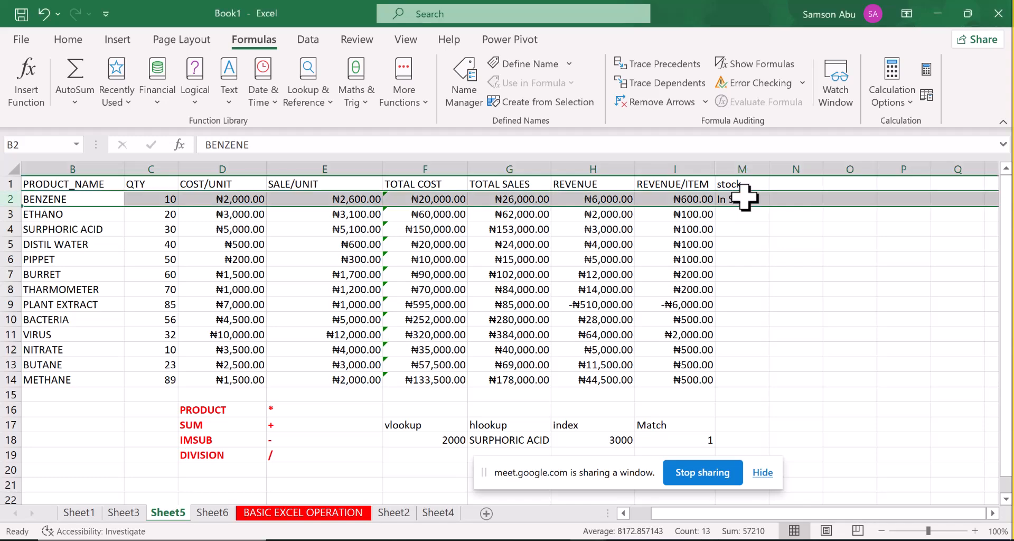
click(792, 244)
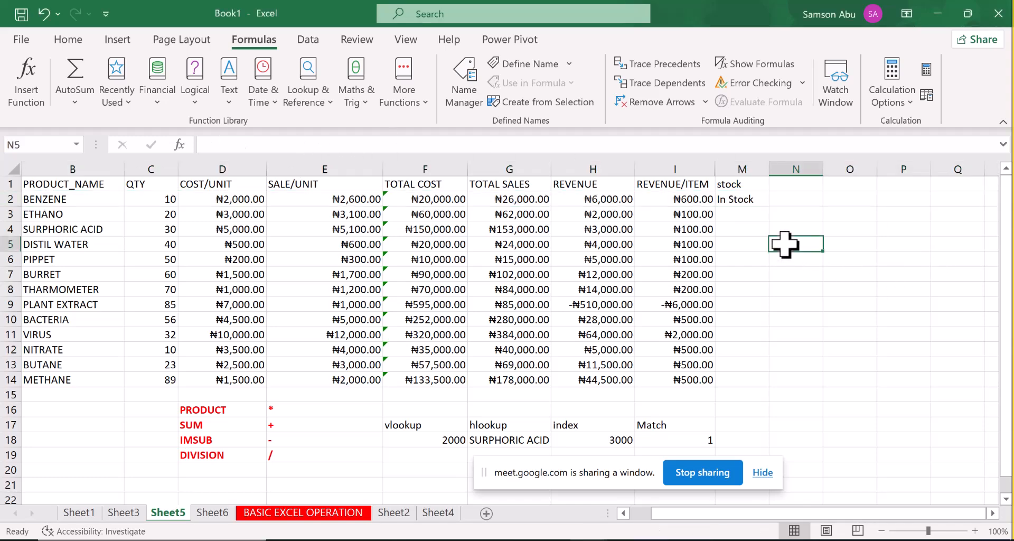
Fill the M2 stock formula down to M14 and check the copied formulas in M3 and M4
click(746, 199)
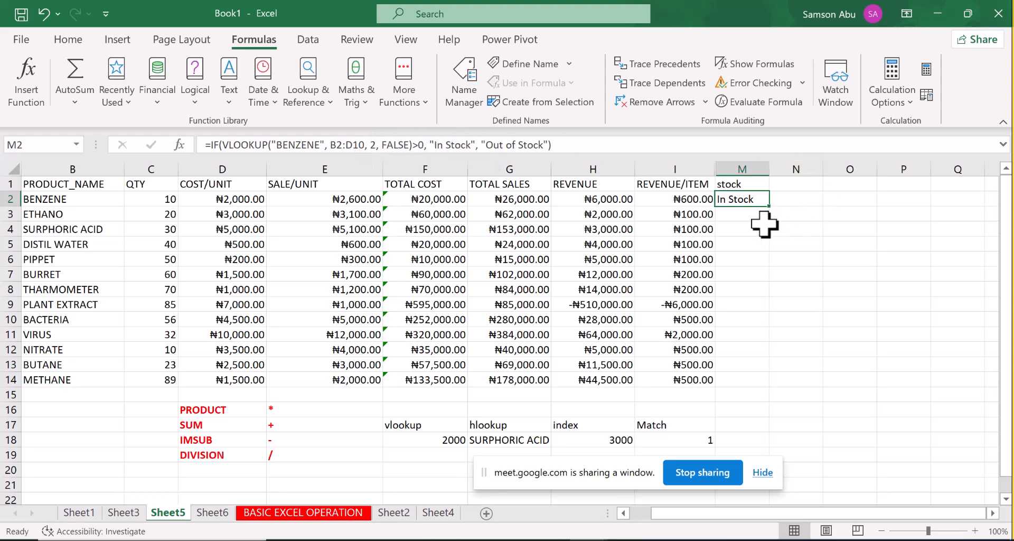
drag(769, 207, 753, 389)
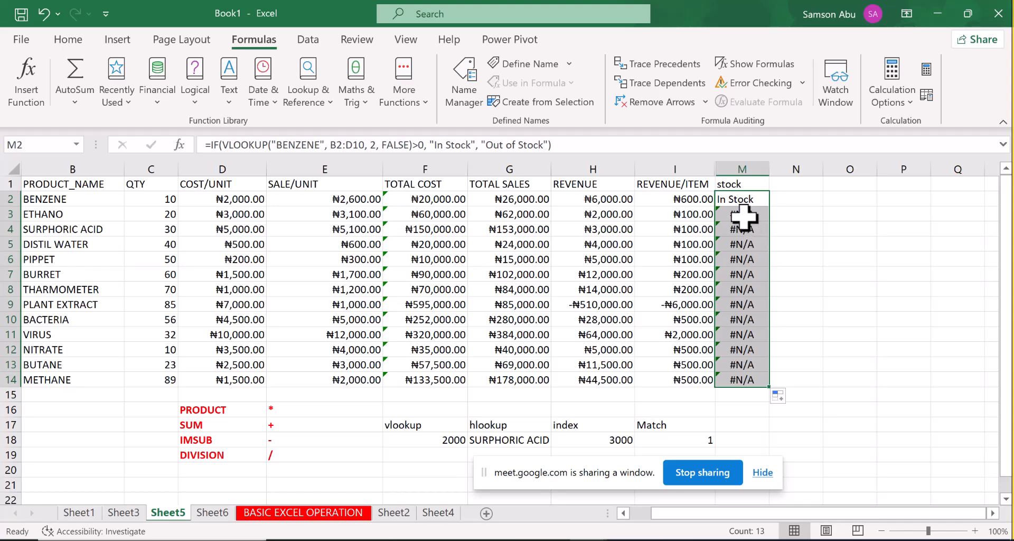
click(744, 216)
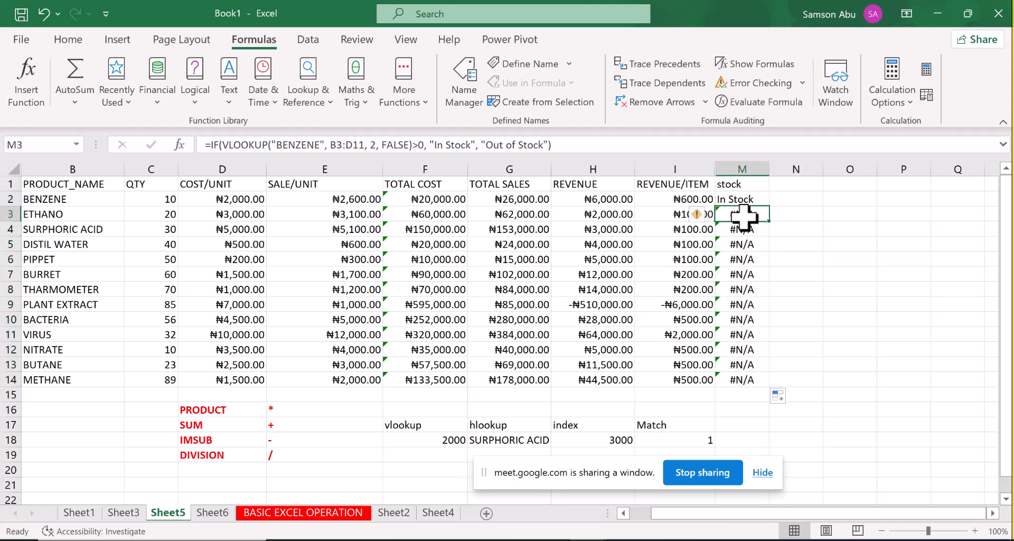
click(746, 229)
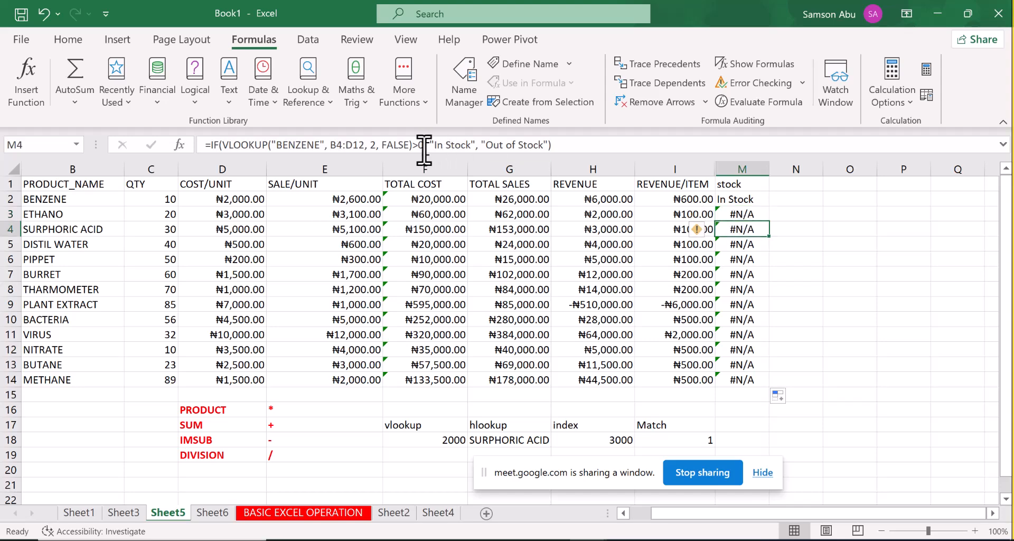
click(337, 145)
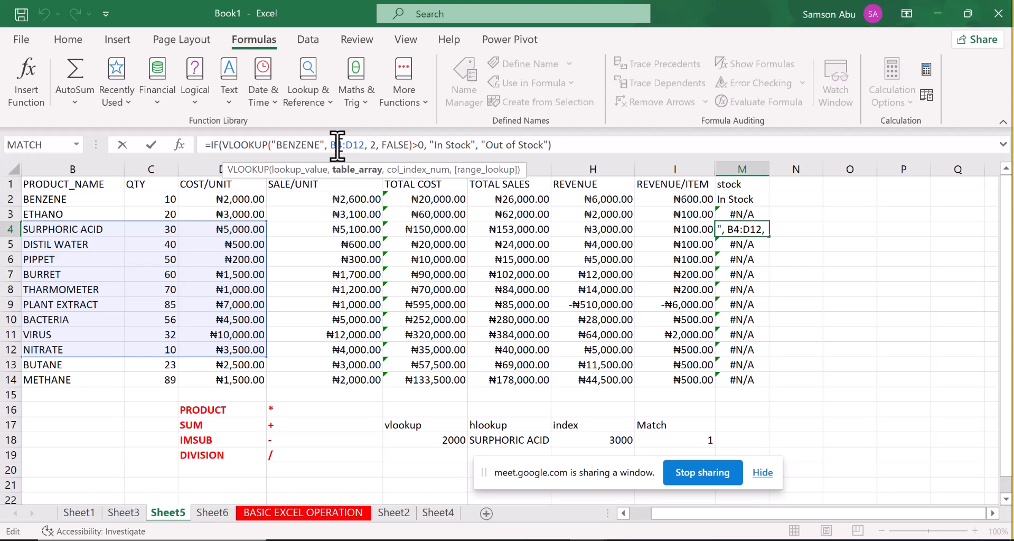
Replace the lookup value "BENZENE" with the cell reference B3 in the M3 stock formula and enter it
click(727, 212)
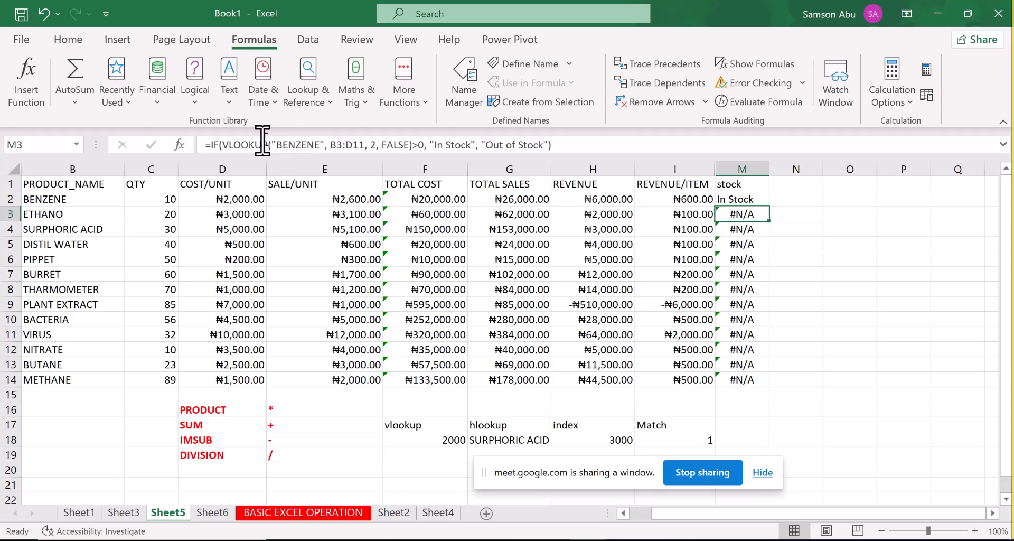
click(324, 144)
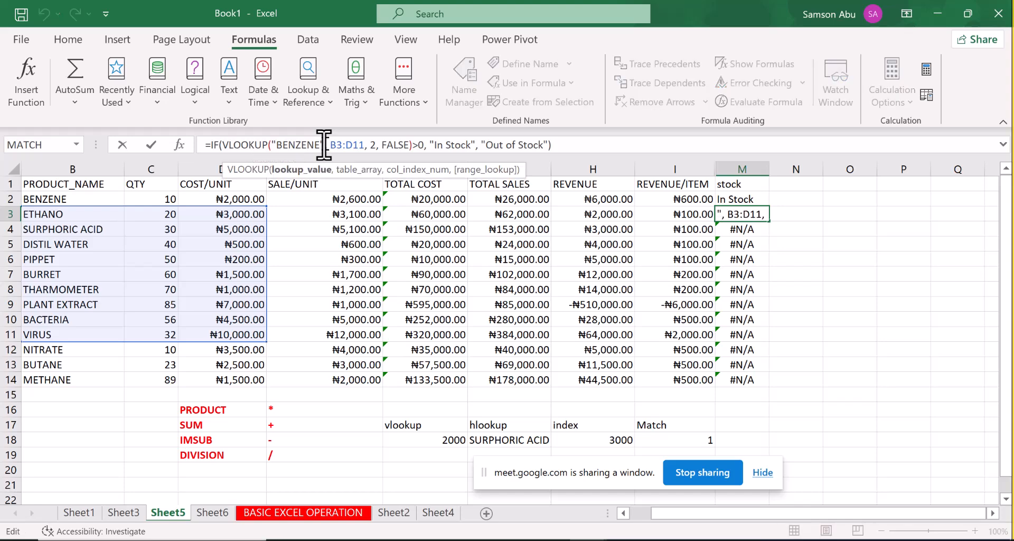
key(BackSpace)
key(BackSpace)
key(BackSpace)
key(BackSpace)
key(BackSpace)
key(BackSpace)
key(BackSpace)
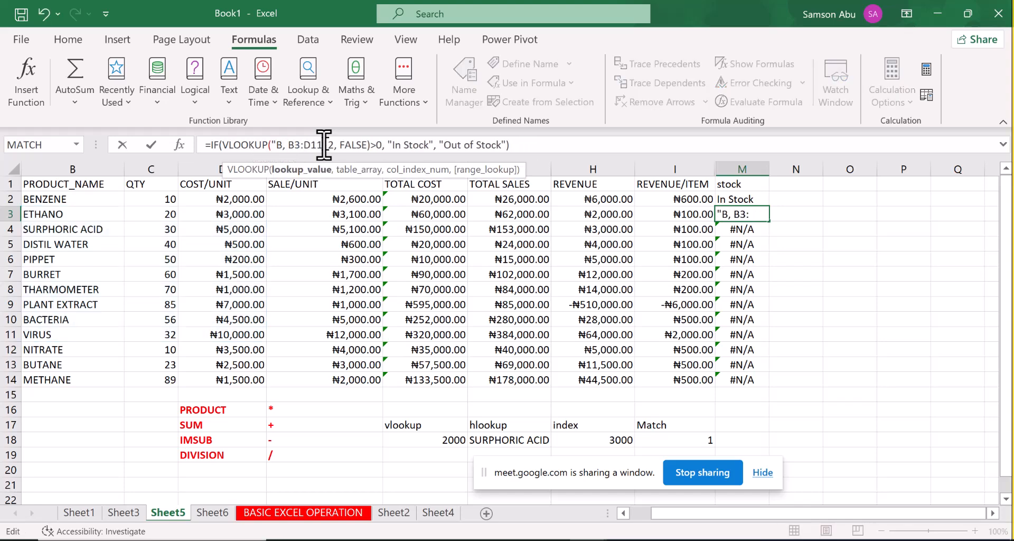
key(BackSpace)
key(BackSpace)
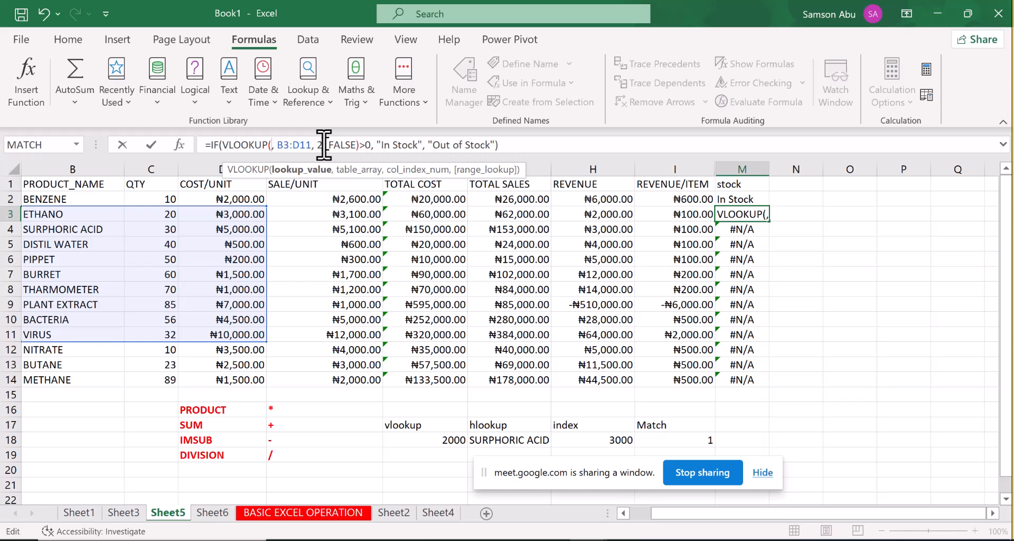
text(B3)
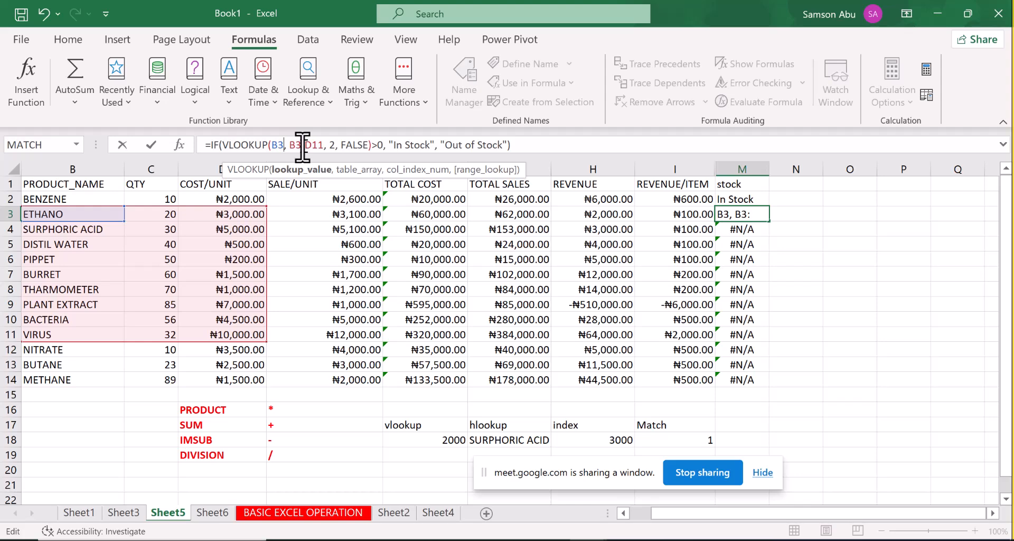
click(303, 148)
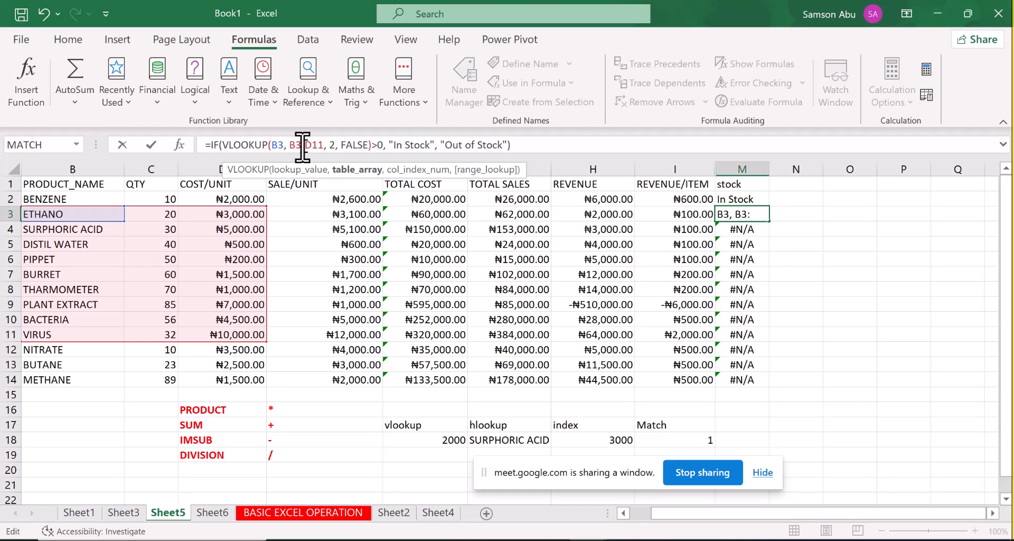
key(alt+Tab)
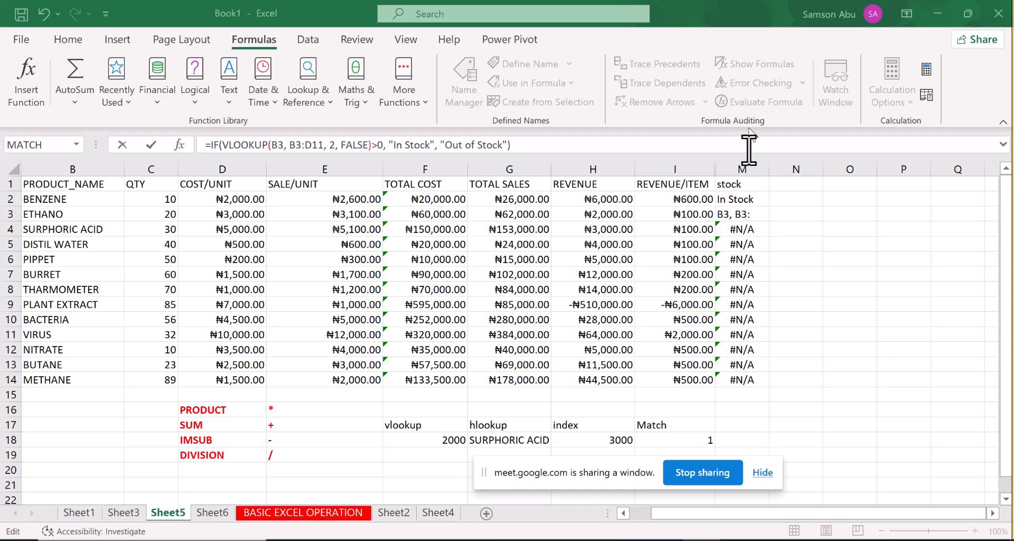
text())
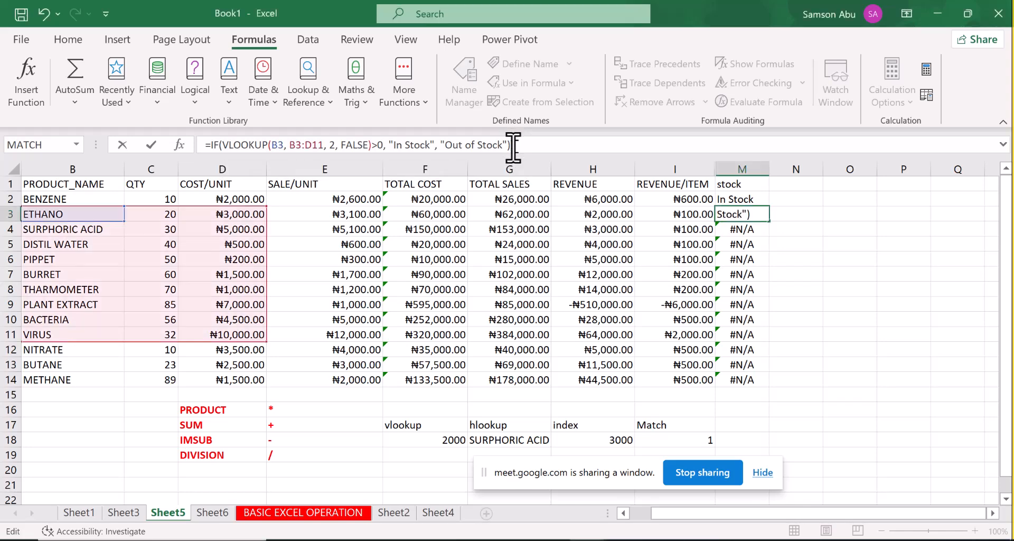
key(Return)
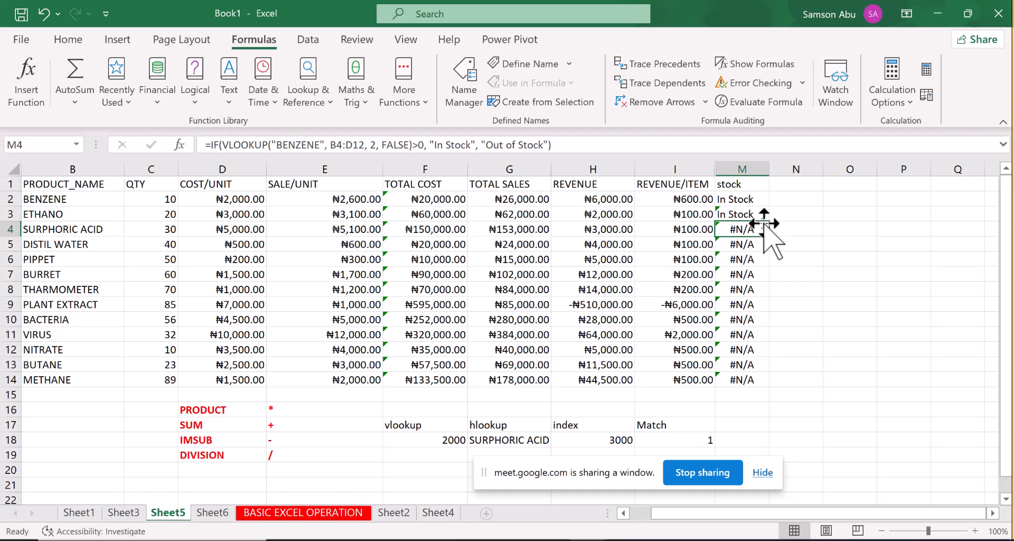
Fill the corrected M3 formula down the stock column through M14
click(758, 214)
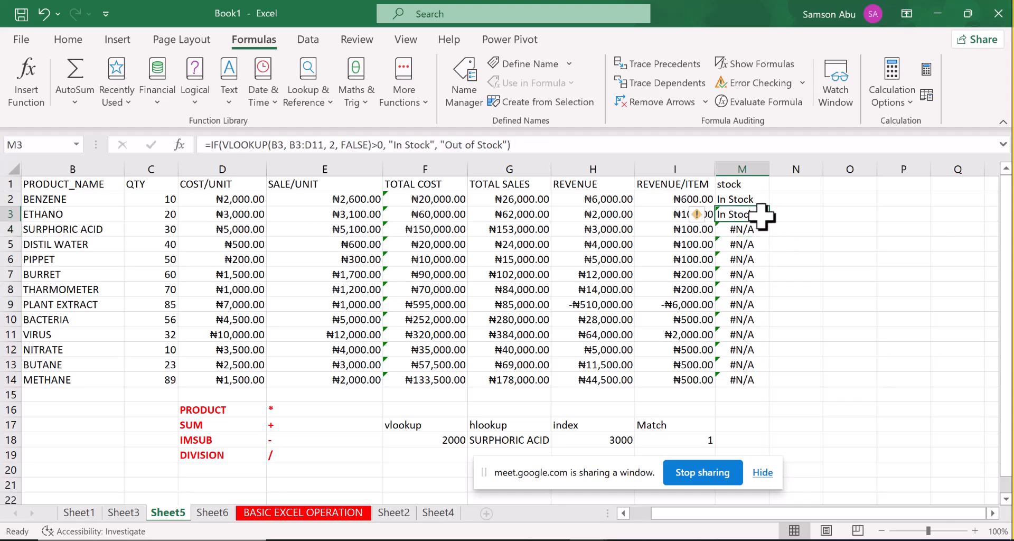
drag(773, 224, 750, 387)
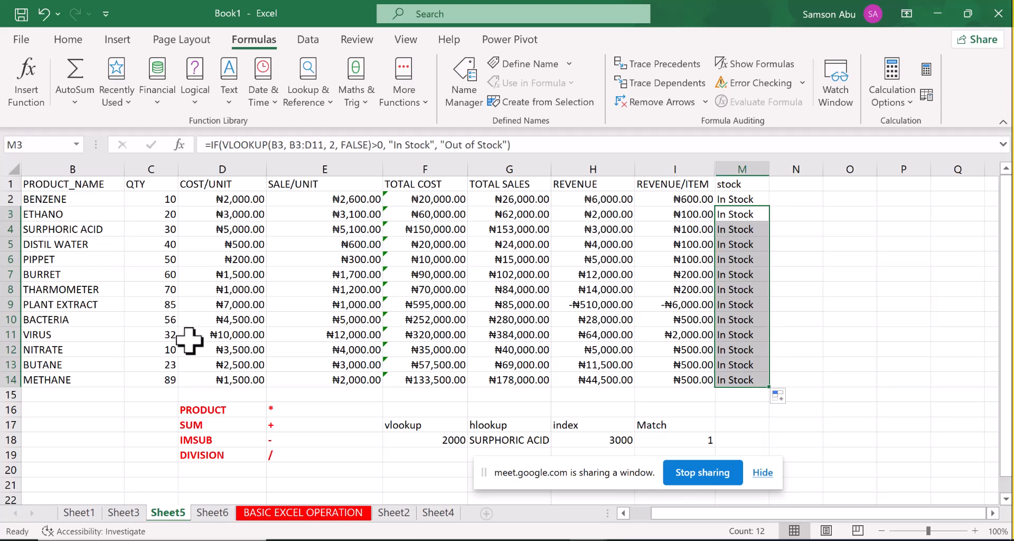
Set the METHANE quantity in cell C14 to 0 to test the stock formula
click(157, 382)
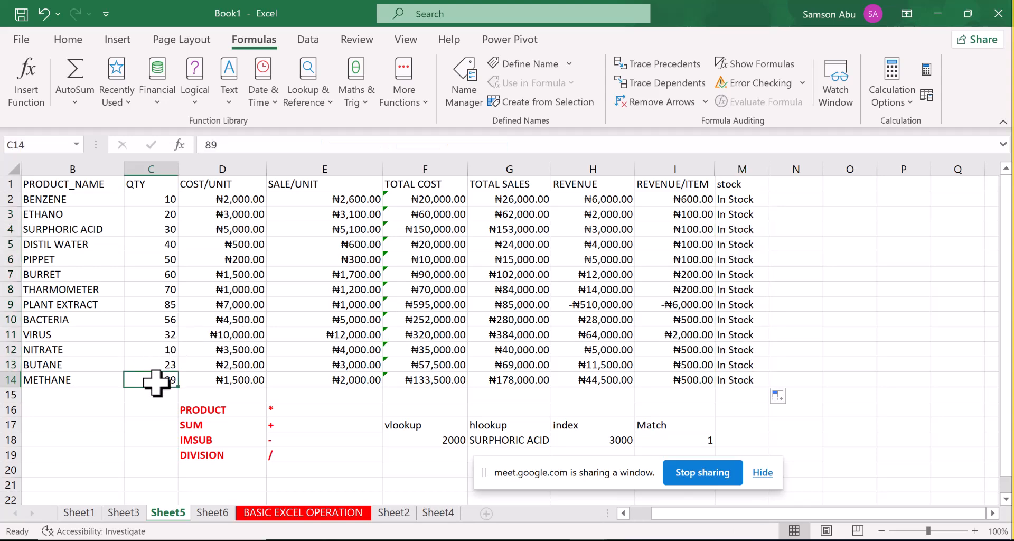
text(0)
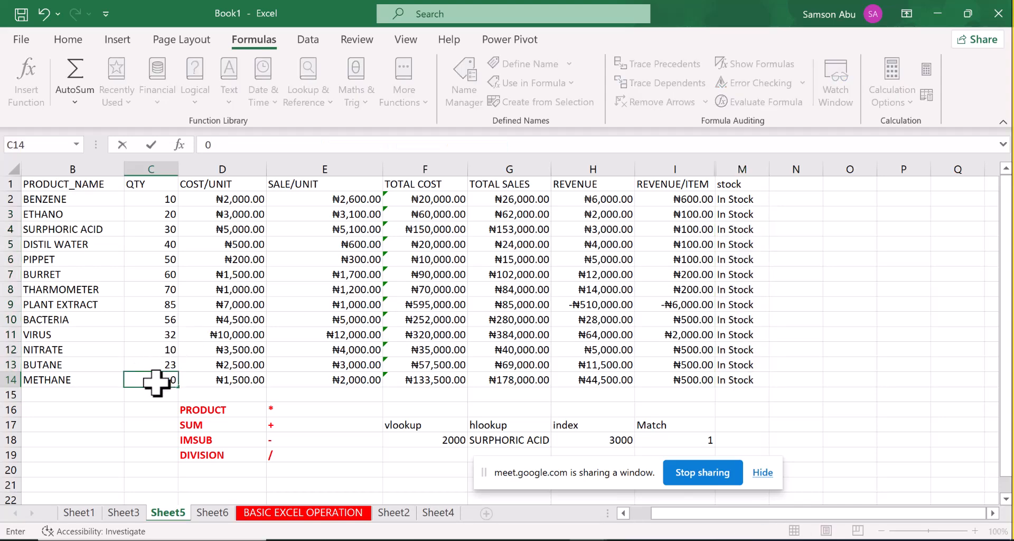
key(Return)
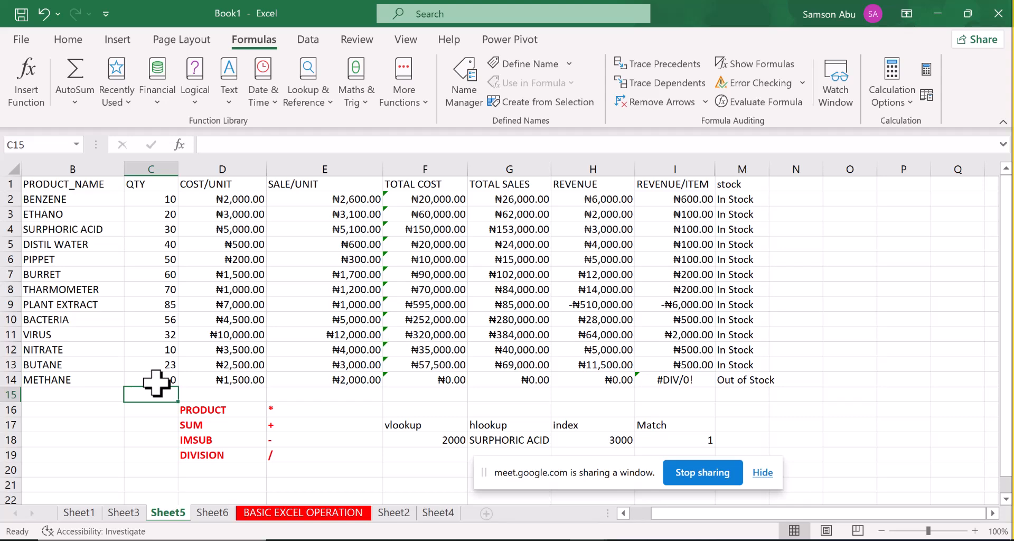
click(156, 382)
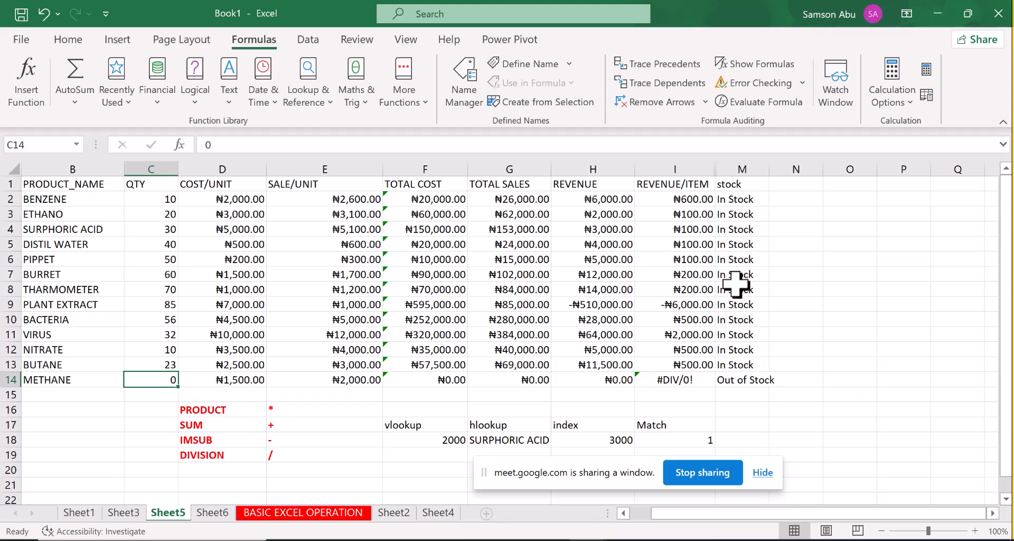
Unhide columns J to L and examine the ranges used by the combined INDEX and MATCH formula in K18
click(688, 439)
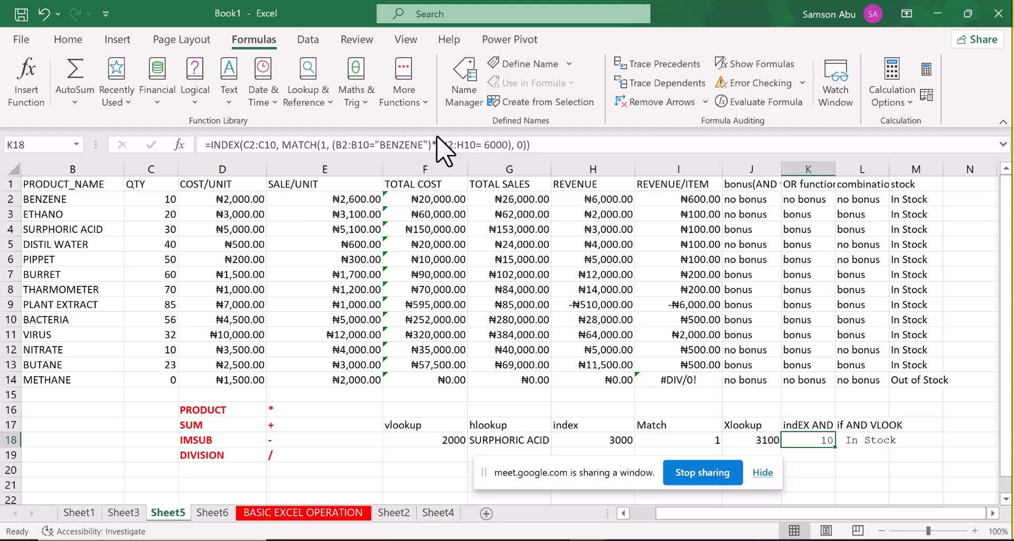
click(535, 144)
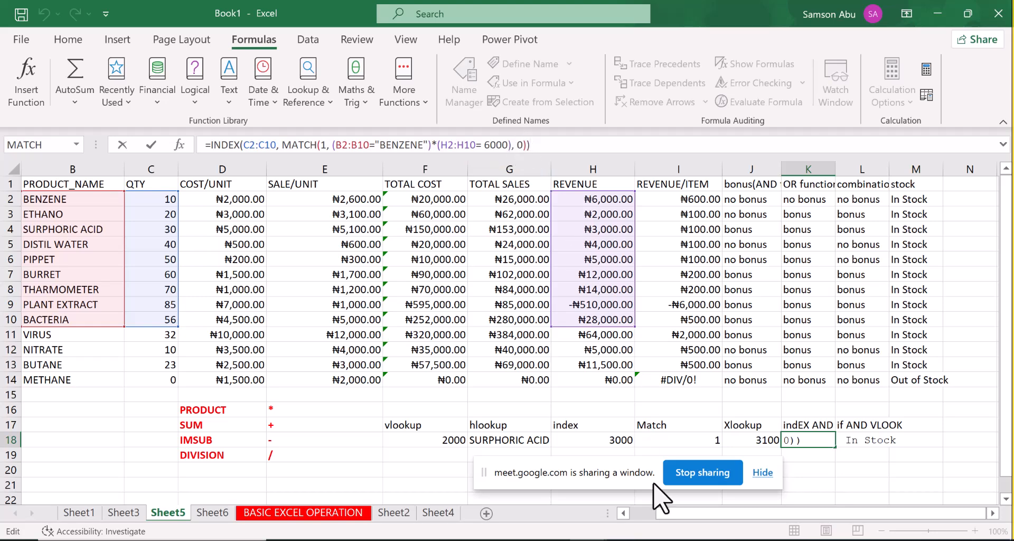
key(Return)
click(817, 437)
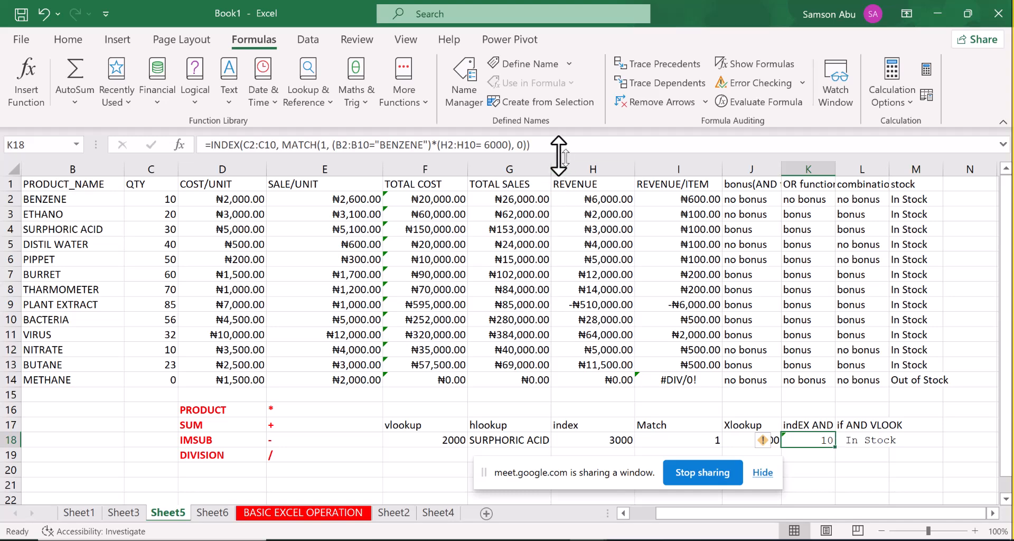
drag(531, 145, 202, 144)
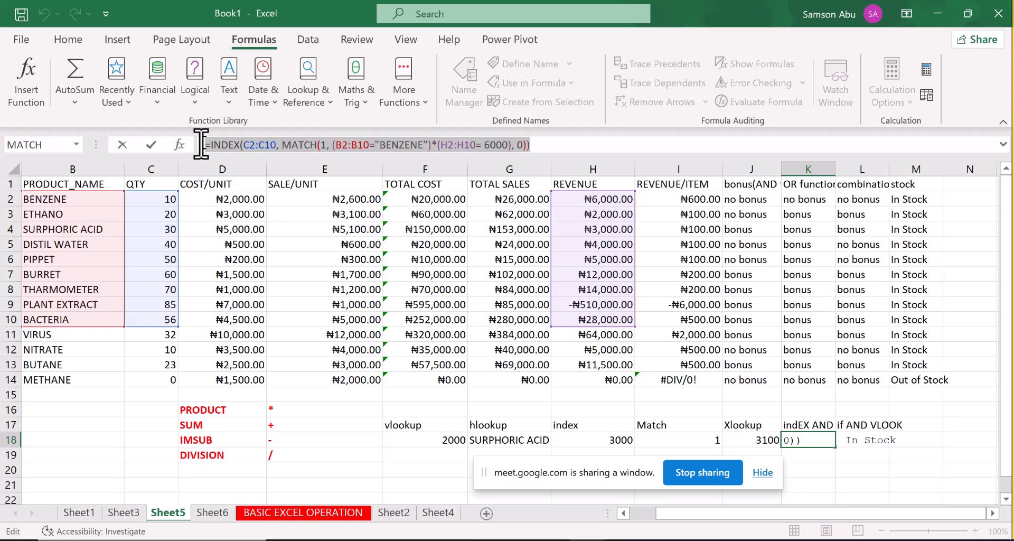
text(=)
click(960, 201)
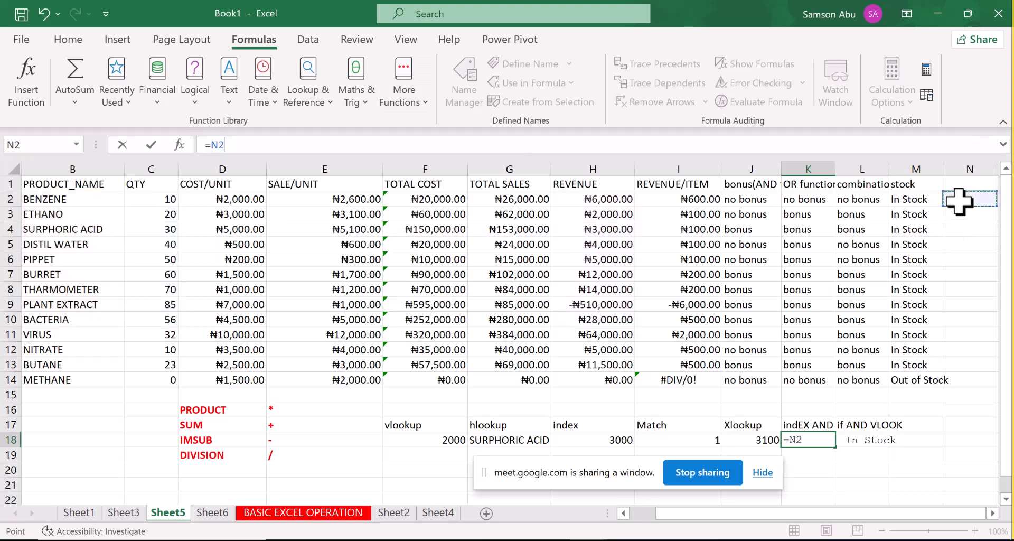
key(BackSpace)
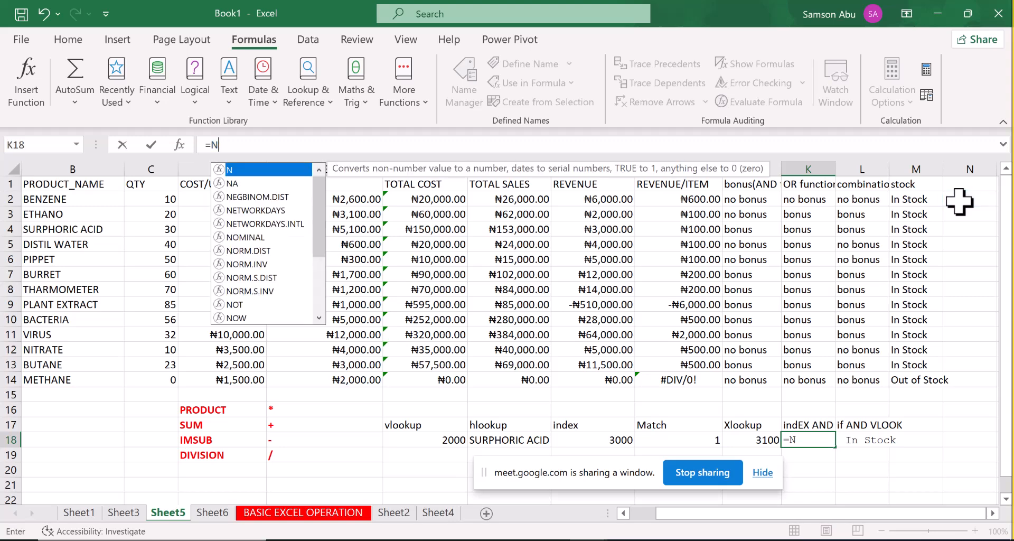
click(960, 202)
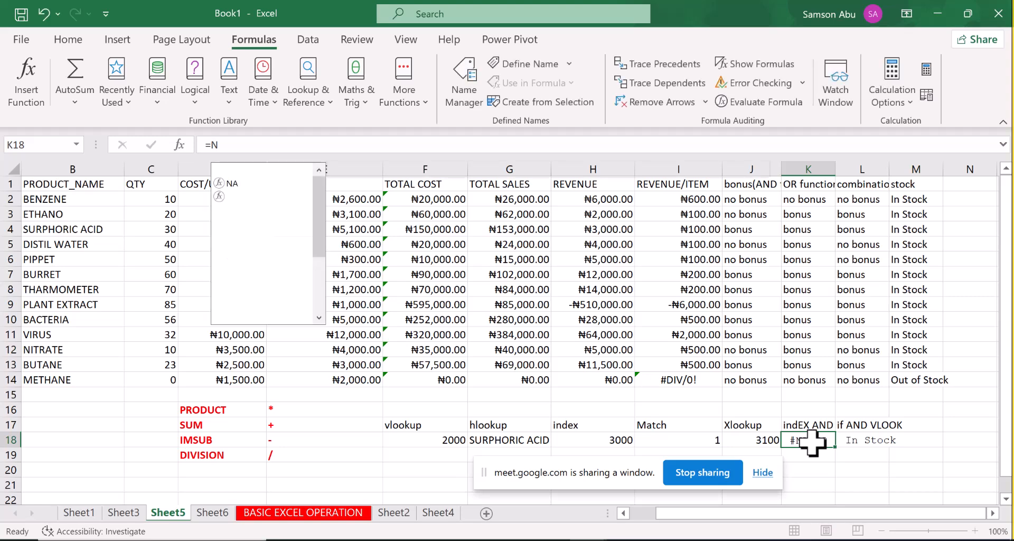
key(Escape)
key(Escape)
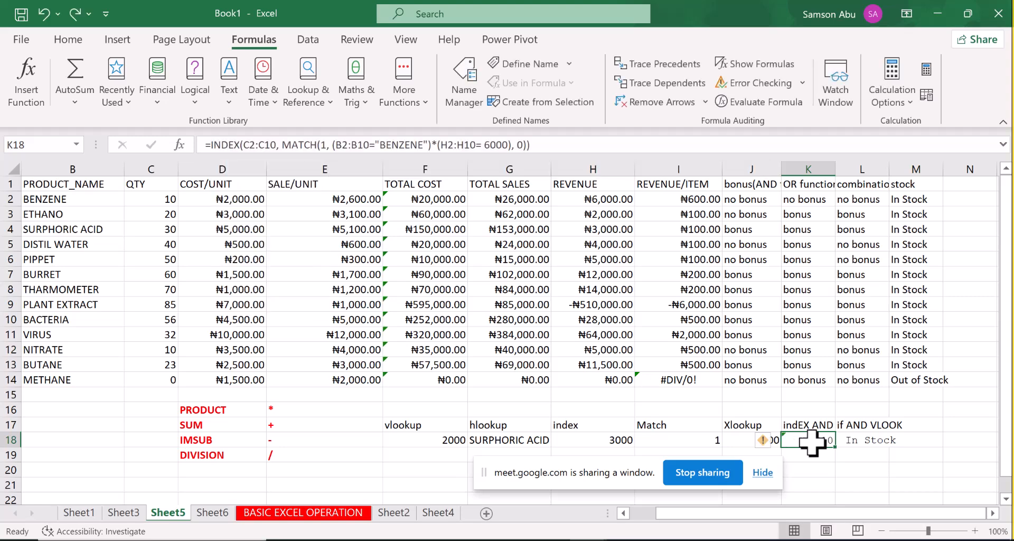
Copy the full text of the combined INDEX and MATCH formula in cell K18
click(540, 143)
drag(540, 143, 191, 150)
key(ctrl+c)
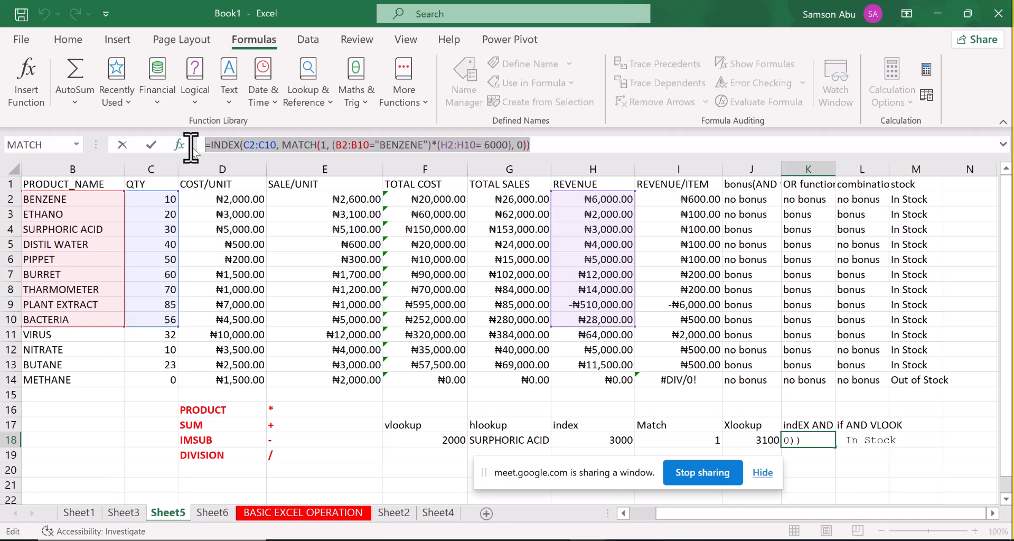
Leave K18's formula as it is and paste the copied INDEX and MATCH formula into cell N2
click(552, 143)
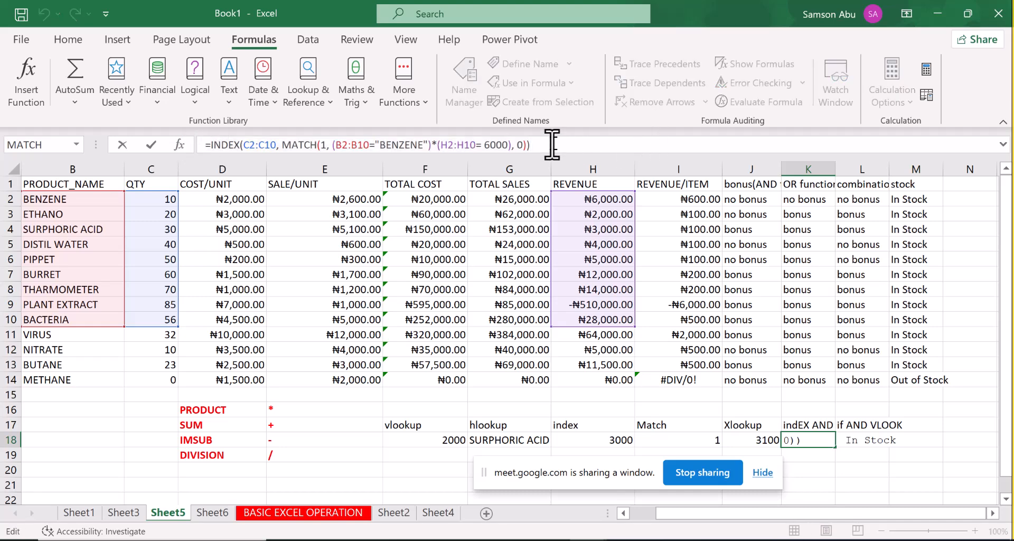
key(Return)
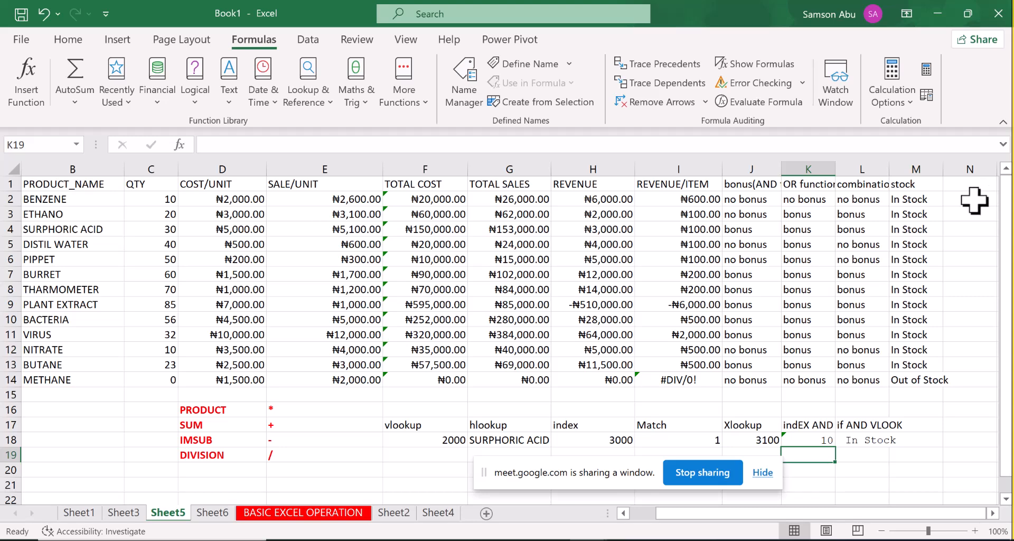
double_click(975, 201)
key(ctrl+v)
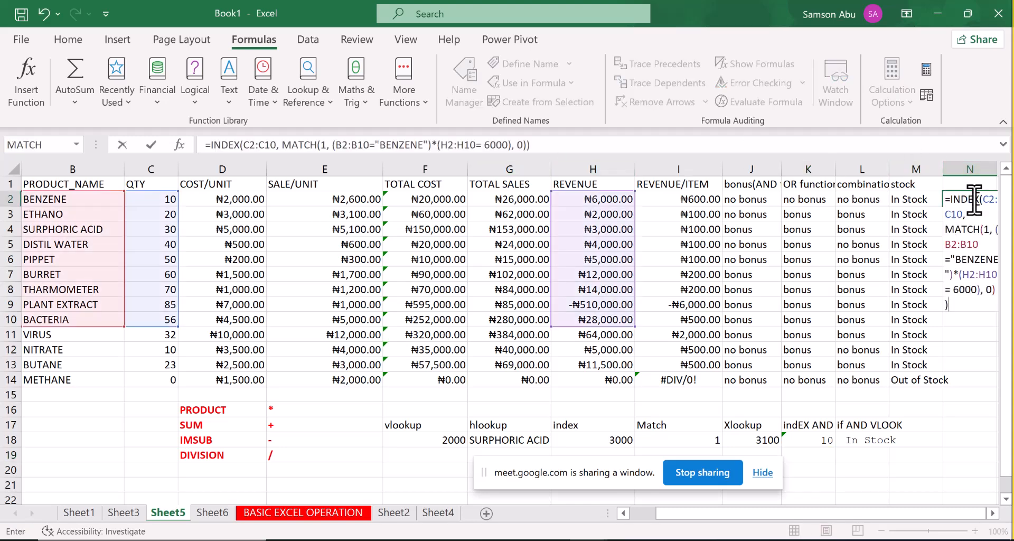
key(Return)
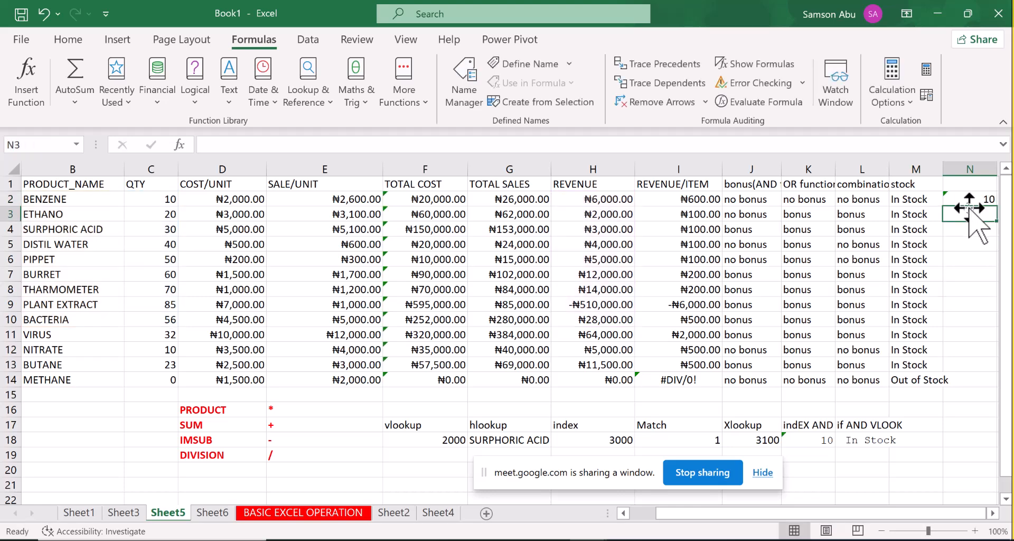
Fill the INDEX and MATCH formula from N2 down the column through N14
click(971, 198)
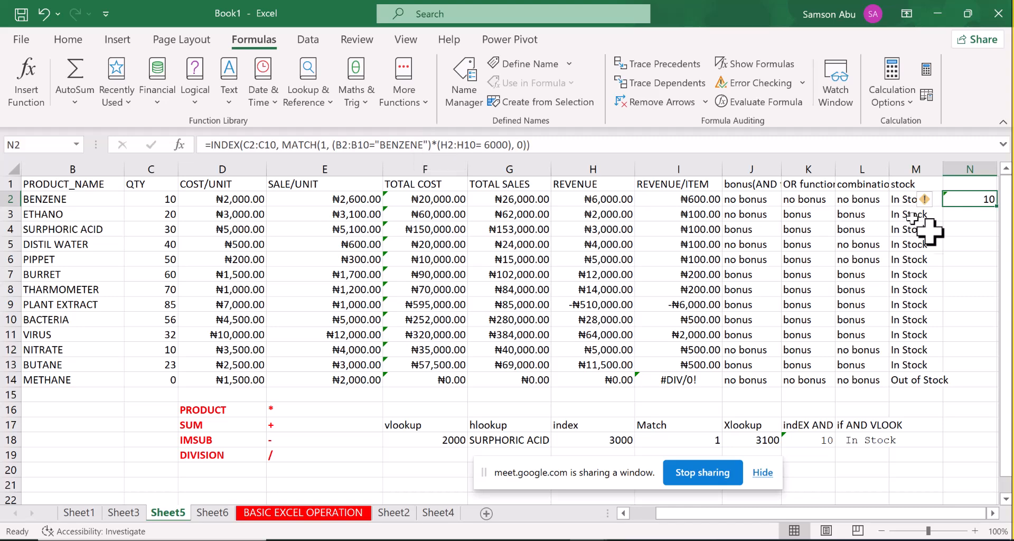
click(994, 513)
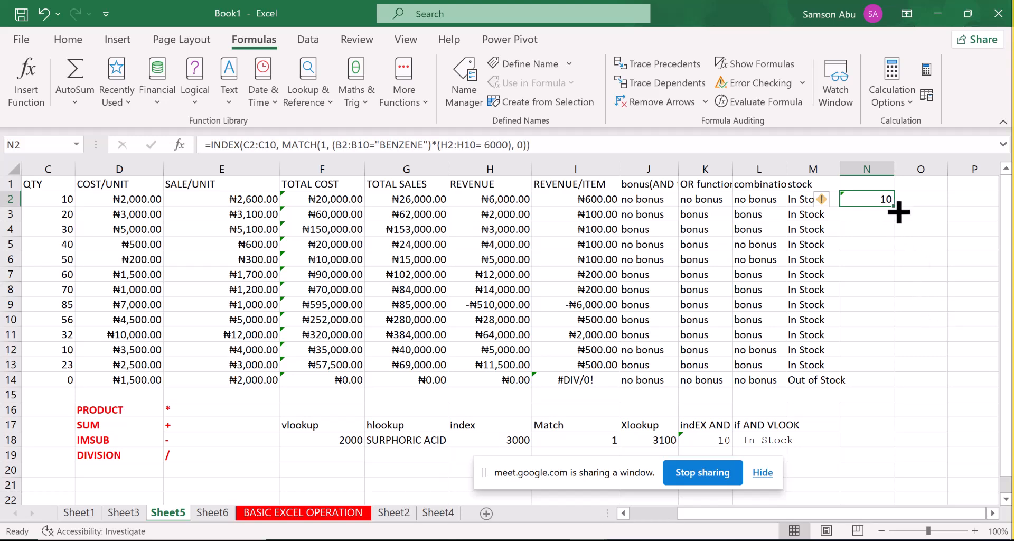
drag(899, 212, 881, 386)
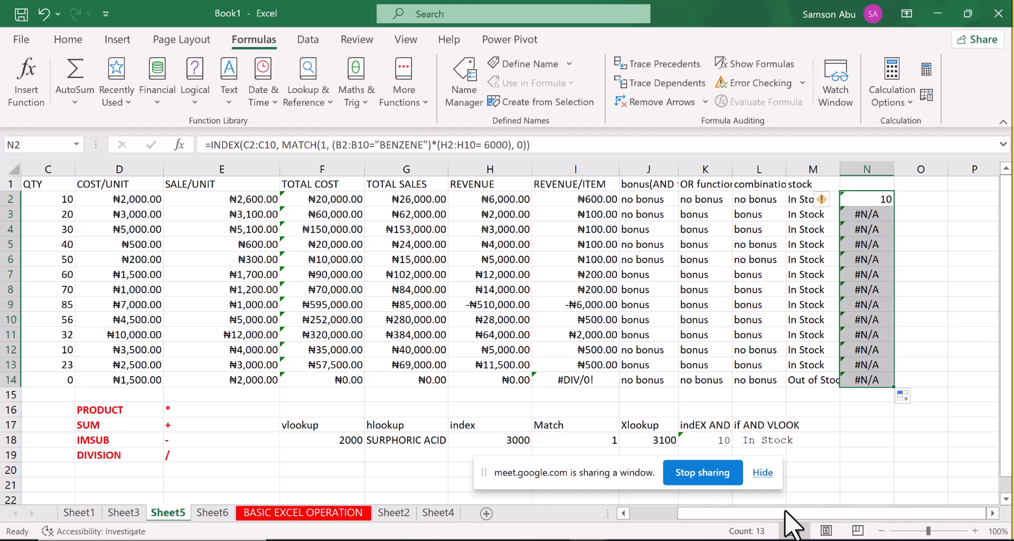
click(755, 539)
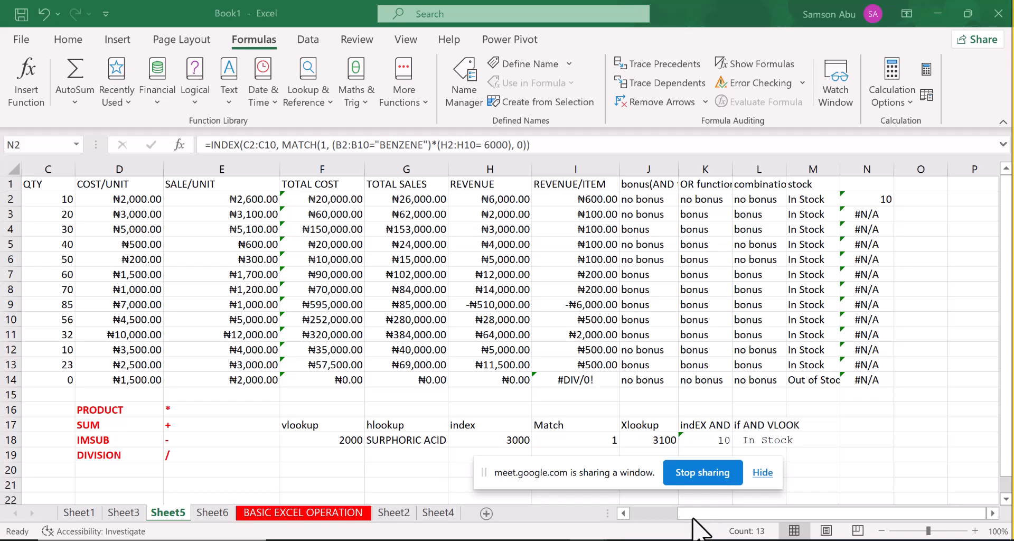
click(854, 216)
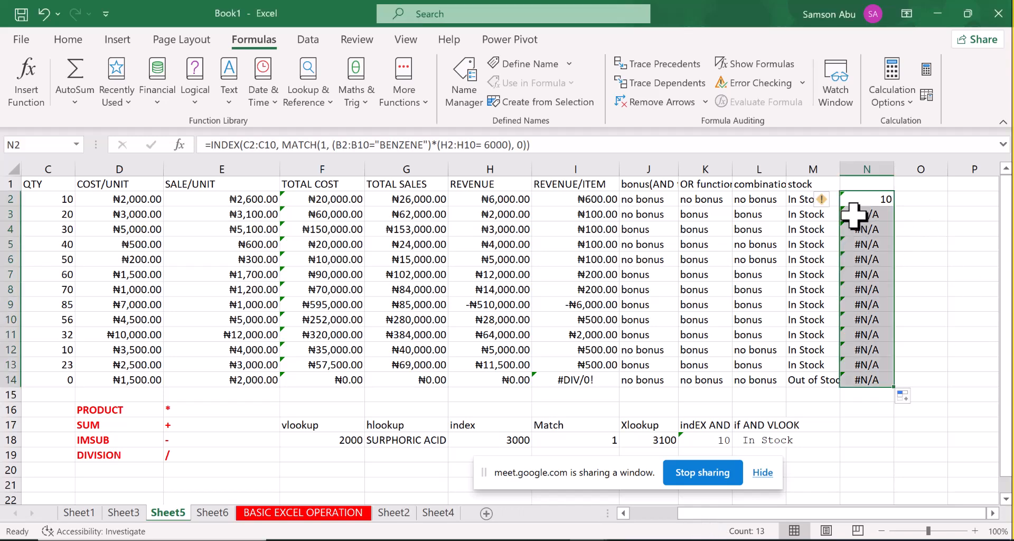
Try replacing the "BENZENE" criterion in N3's INDEX and MATCH formula with a reference to cell B3
click(854, 215)
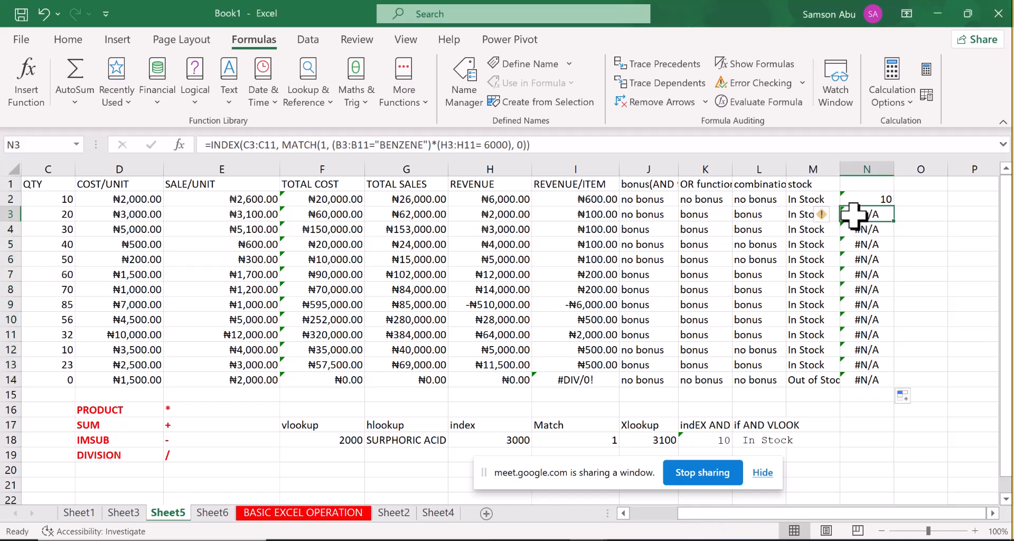
click(426, 145)
key(BackSpace)
key(BackSpace)
key(BackSpace)
key(BackSpace)
key(BackSpace)
key(BackSpace)
key(BackSpace)
key(BackSpace)
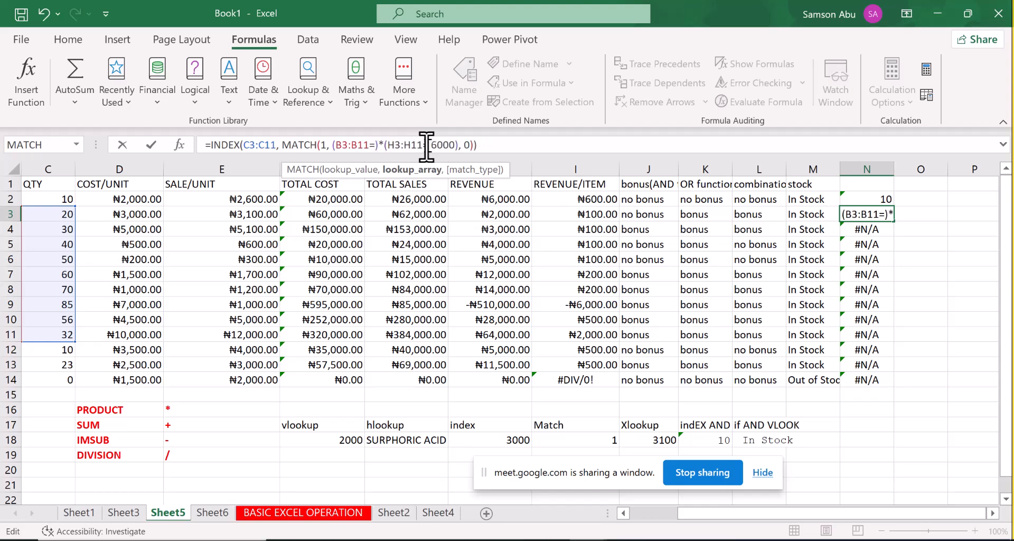
text(B)
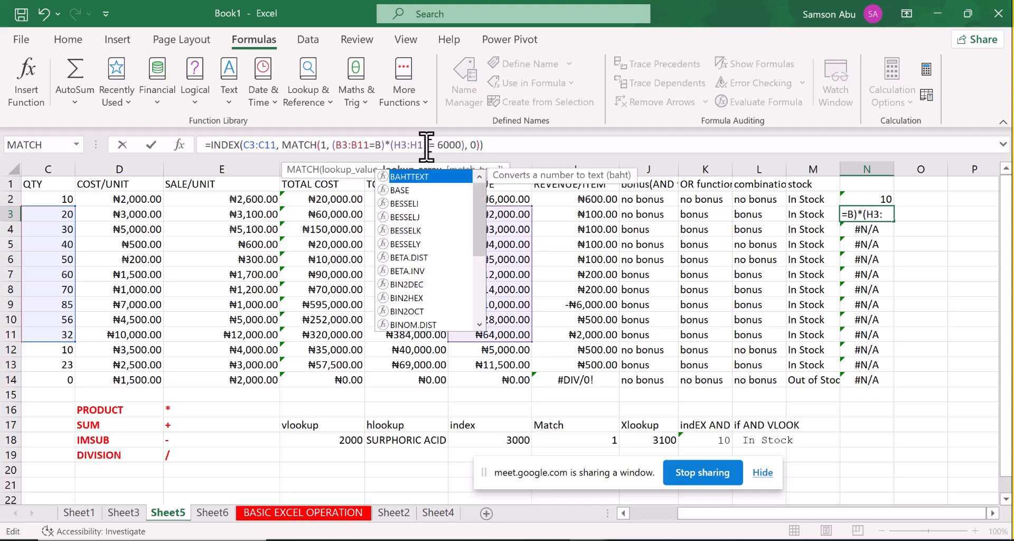
text(3)
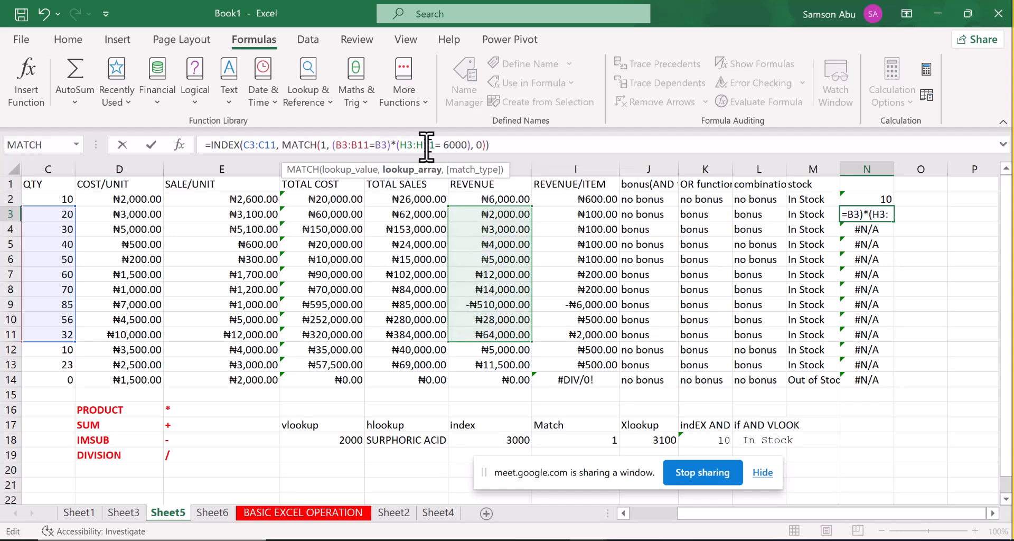
key(Return)
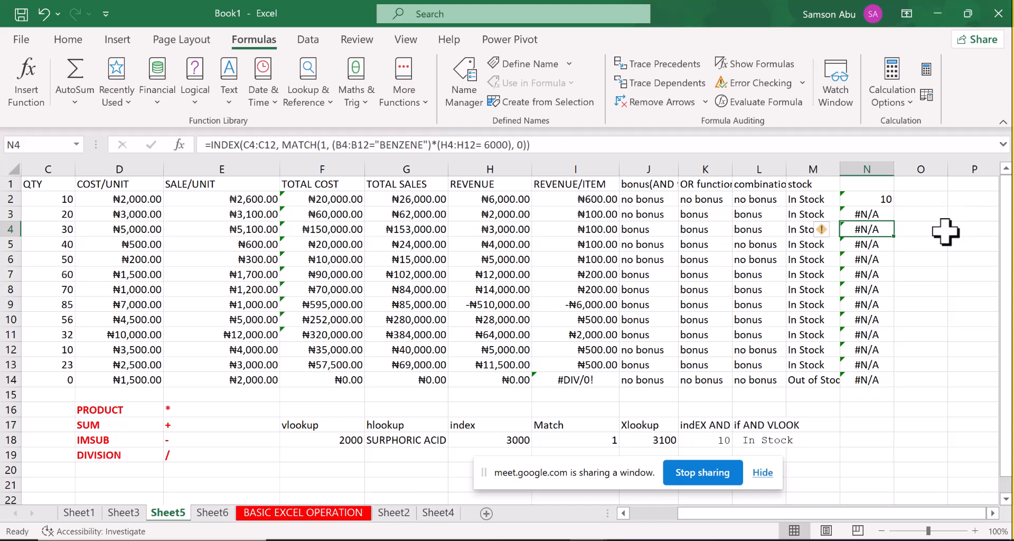
Set the product criterion in N3's INDEX and MATCH formula to the quoted text "eTHANO"
click(872, 213)
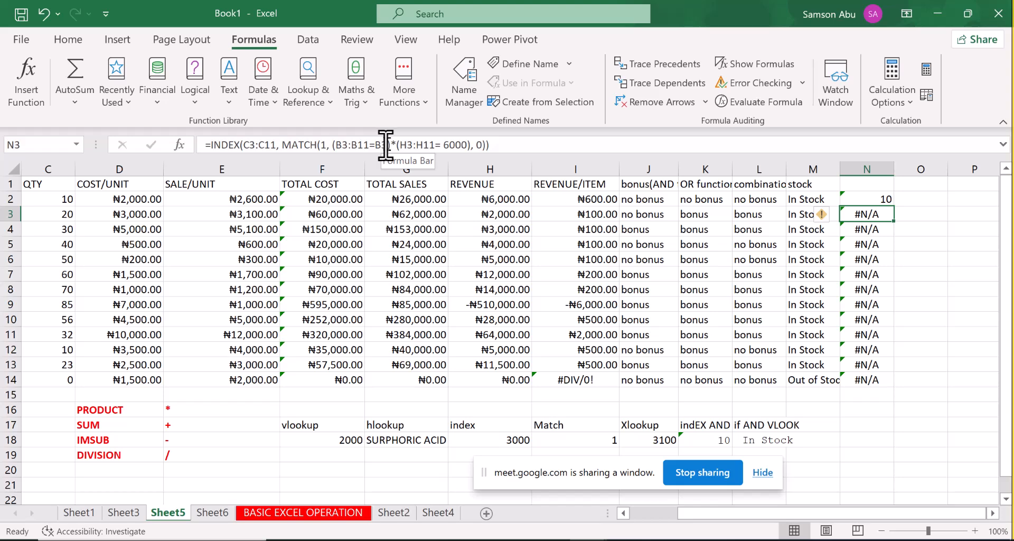
click(427, 151)
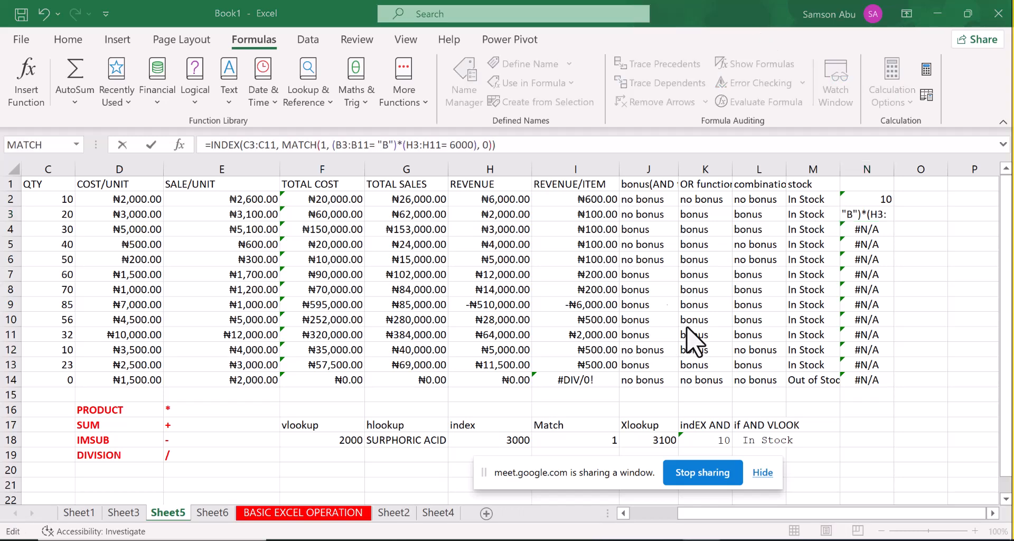
key(Return)
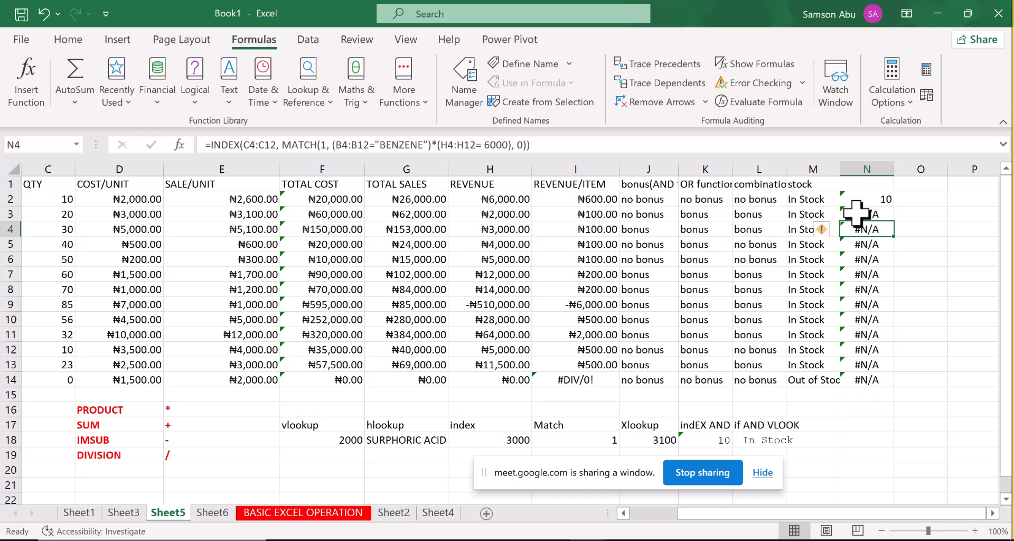
click(865, 213)
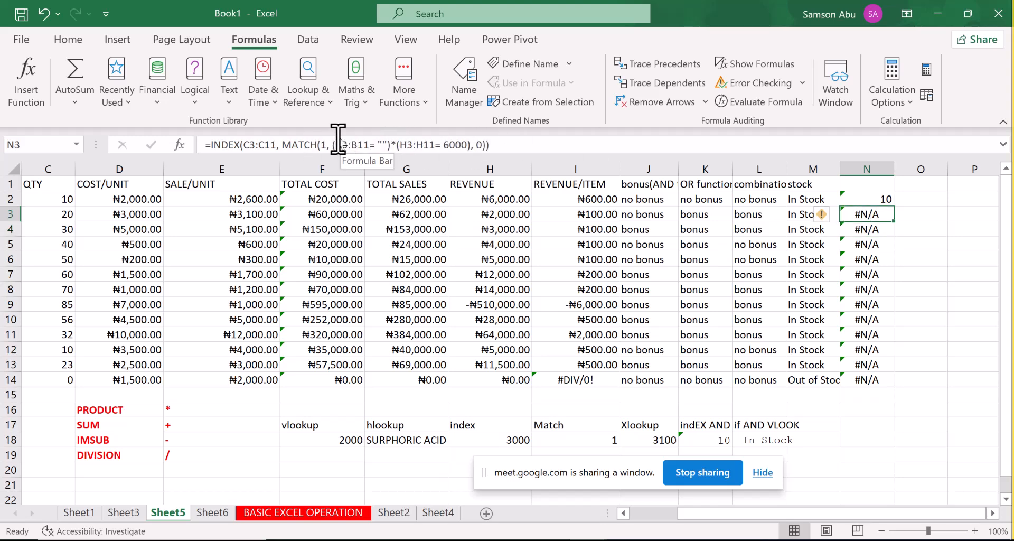
click(381, 144)
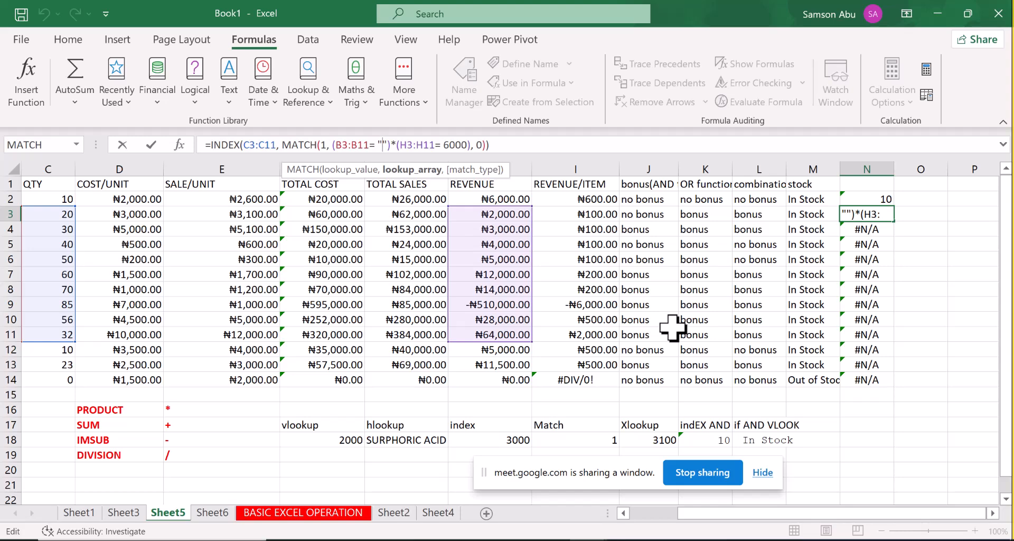
text(e)
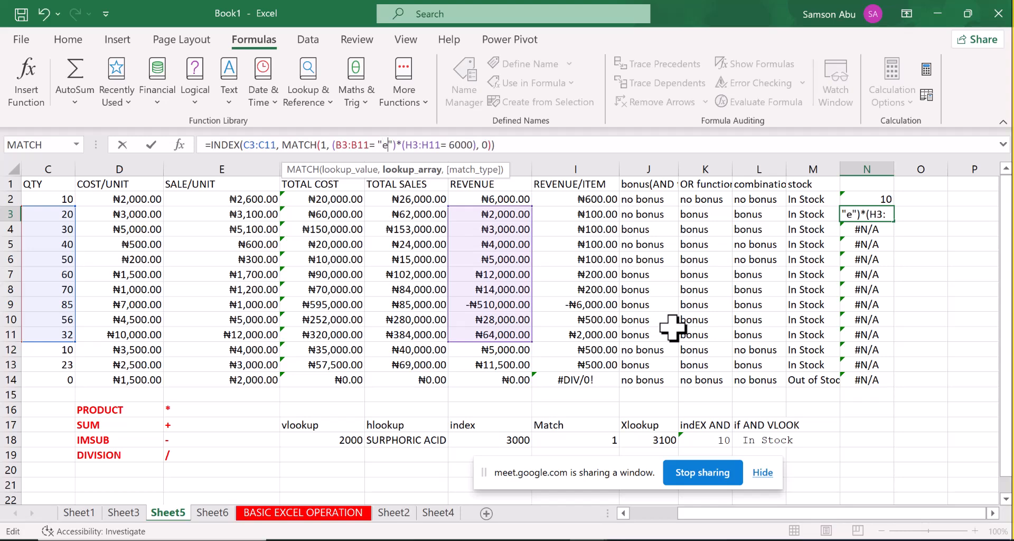
text(THAN)
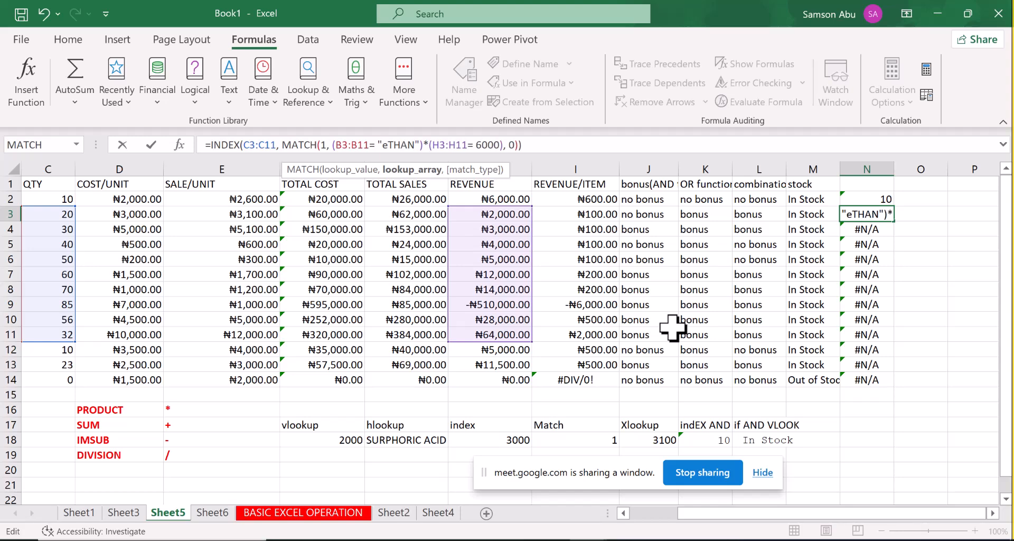
text(O)
key(Return)
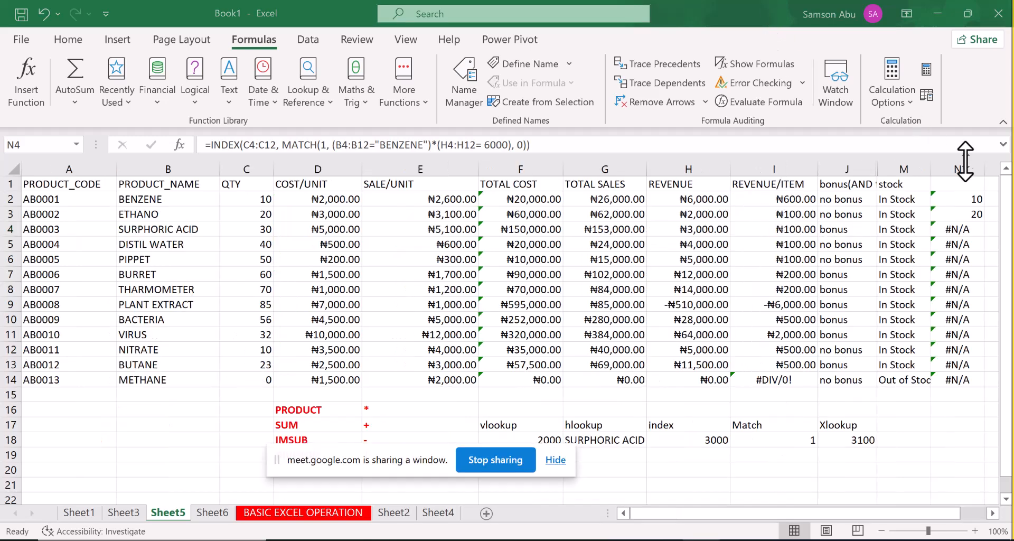
Replace the "BENZENE" criterion in N4's INDEX and MATCH formula with "SURPHORIC ACID"
click(947, 231)
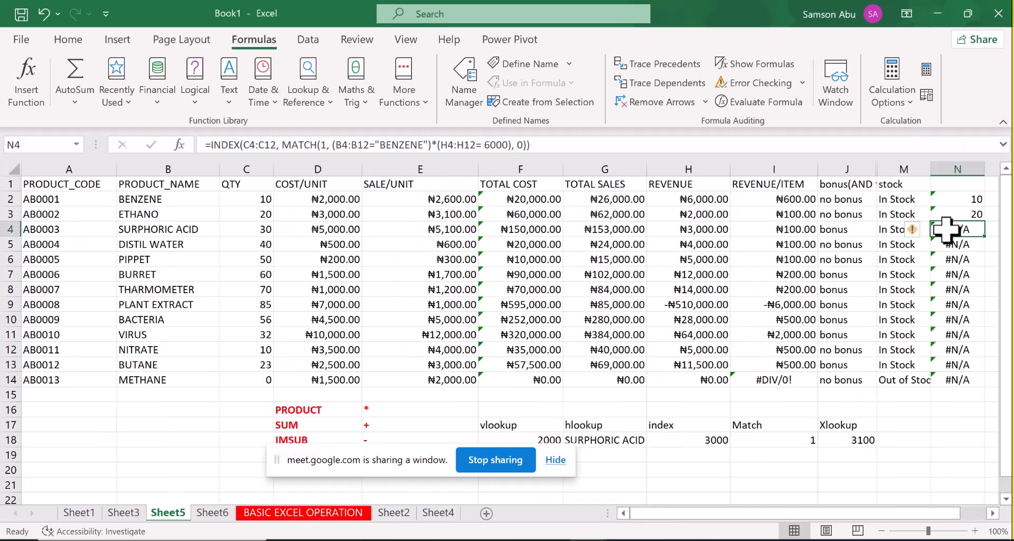
click(422, 145)
key(BackSpace)
key(BackSpace)
key(BackSpace)
key(BackSpace)
key(BackSpace)
key(BackSpace)
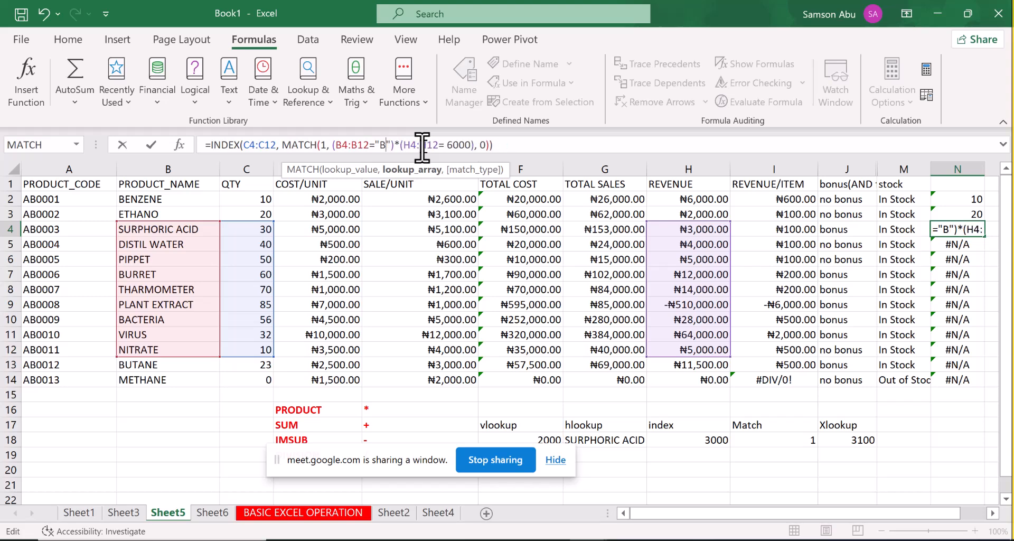
key(BackSpace)
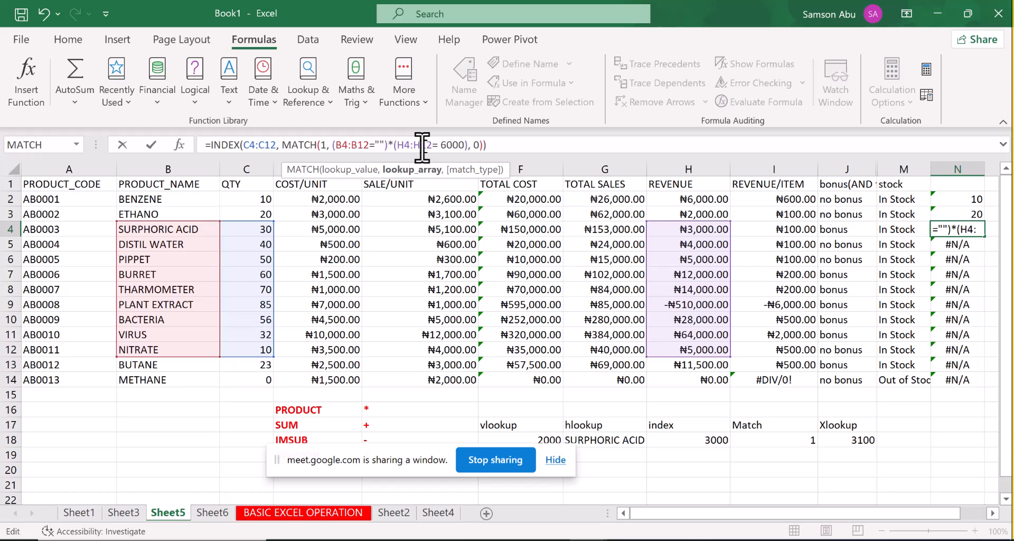
text(SU)
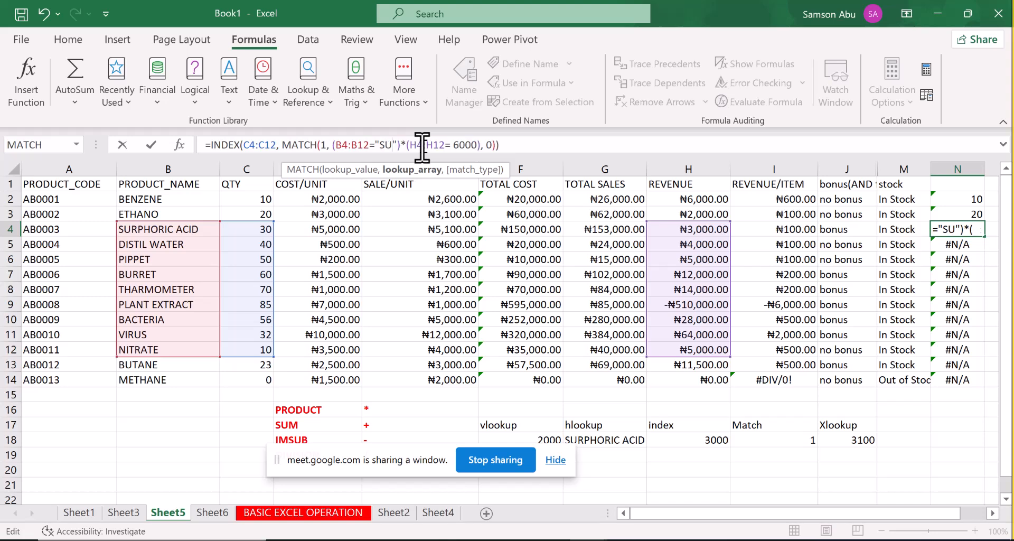
text(RPHORIC)
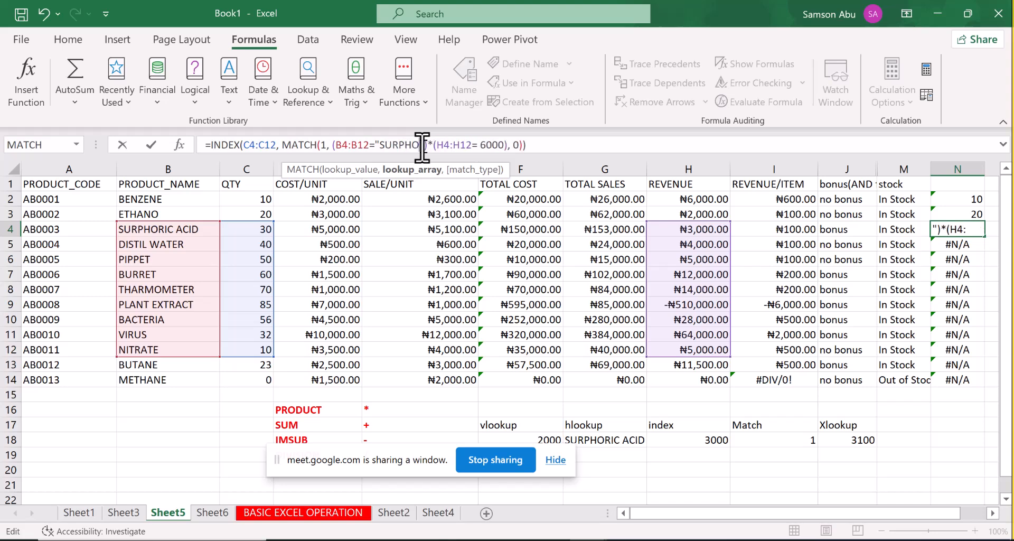
text( ACID)
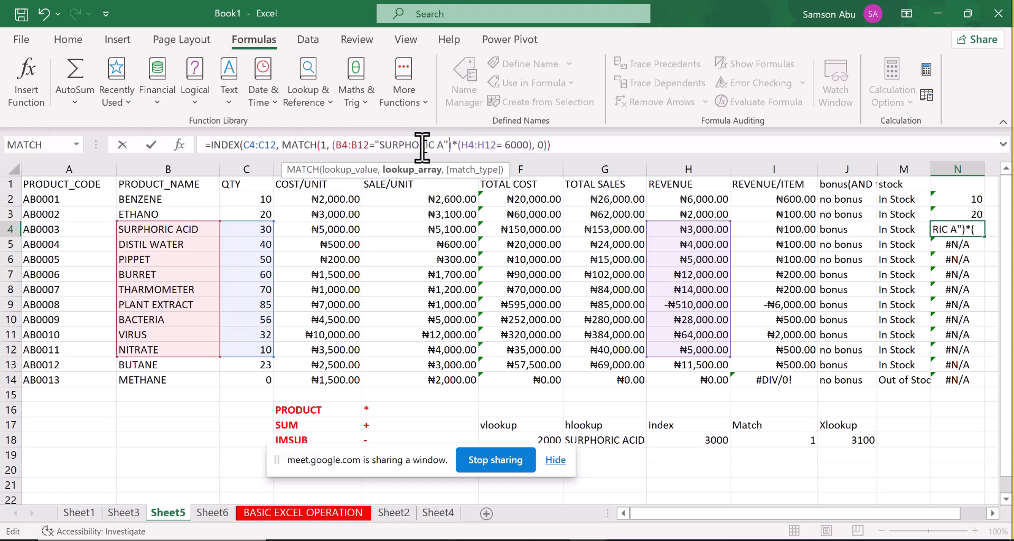
click(574, 147)
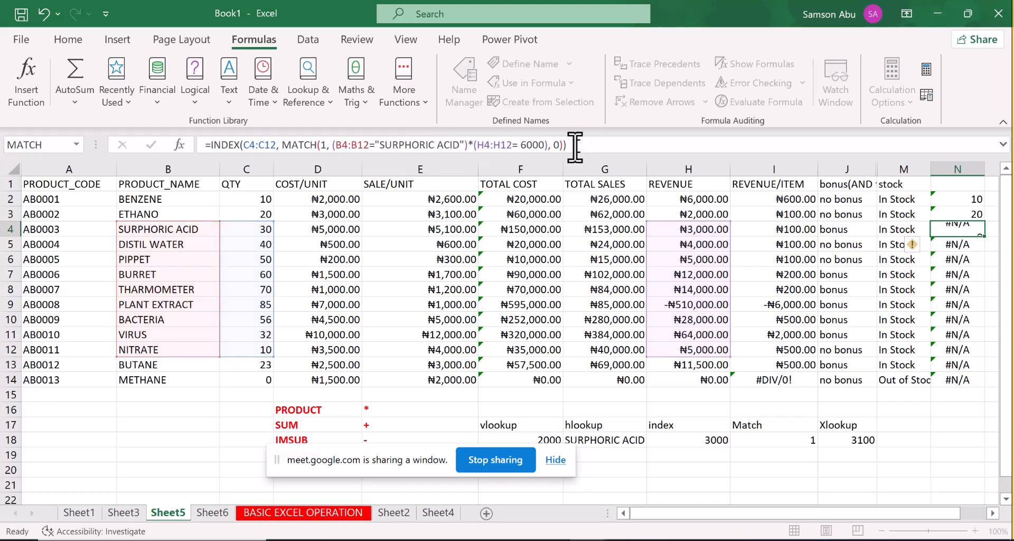
key(Return)
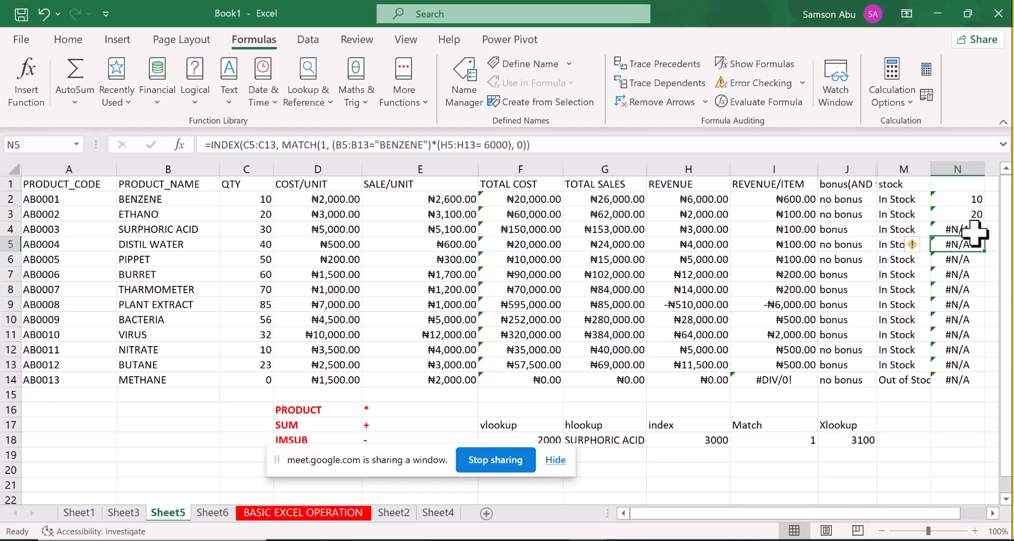
Set the revenue criterion for H4:H12 in N4's formula to 3000 and select the cell for review
click(975, 230)
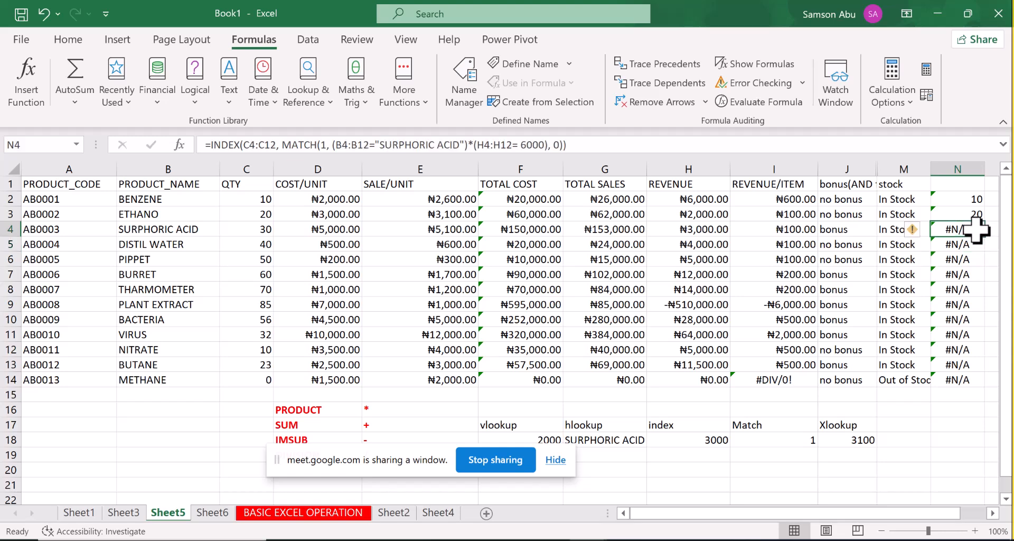
click(547, 144)
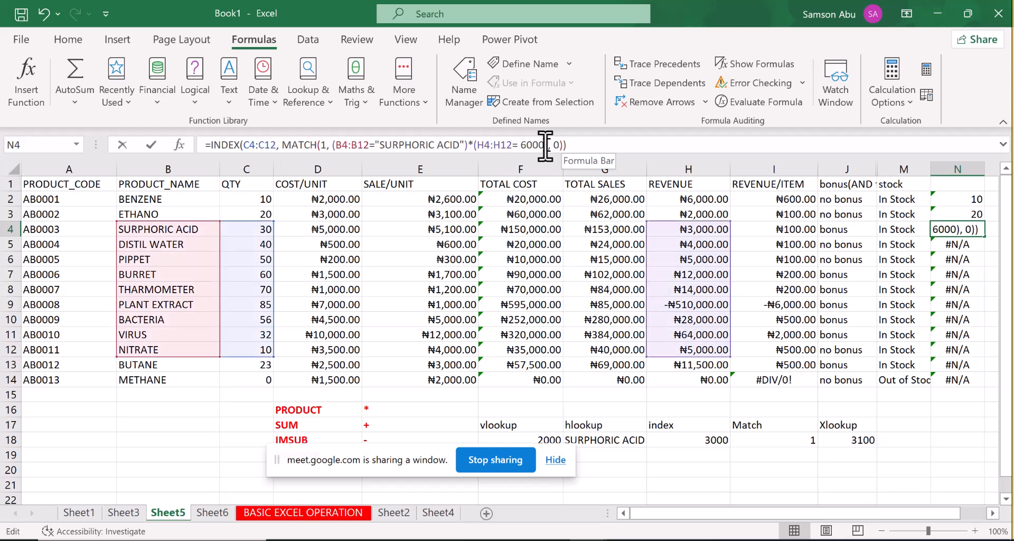
key(BackSpace)
key(BackSpace)
key(BackSpace)
key(BackSpace)
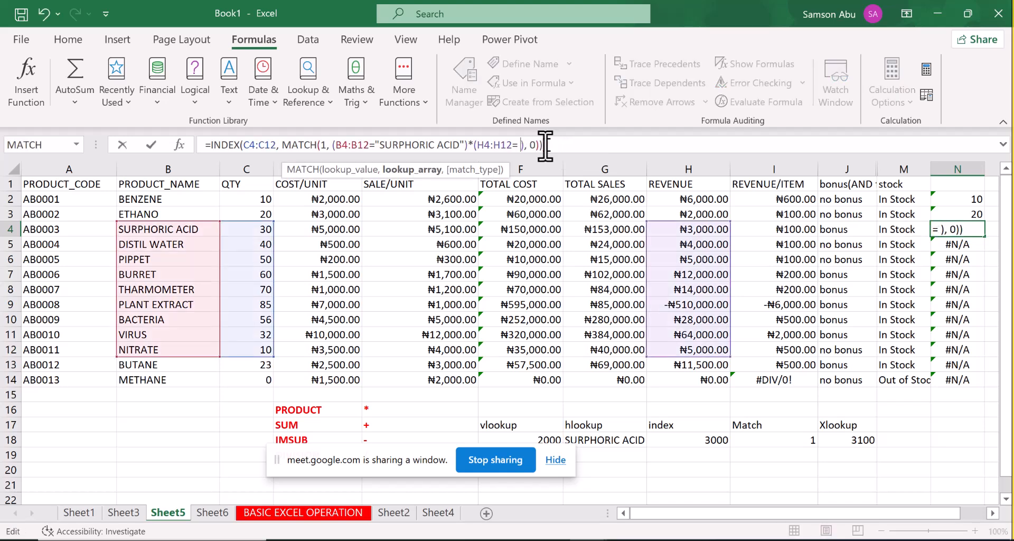
text(3000)
key(Return)
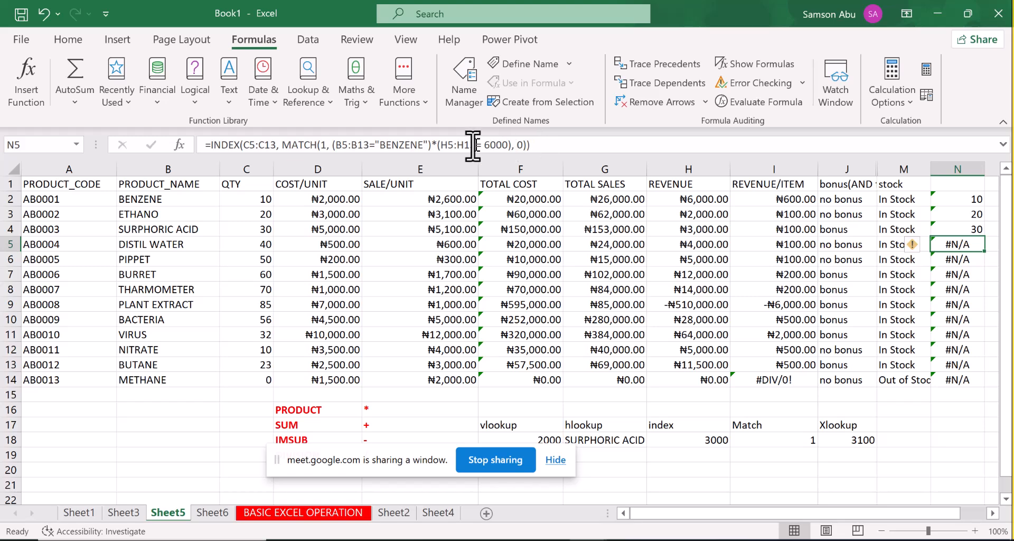
click(943, 229)
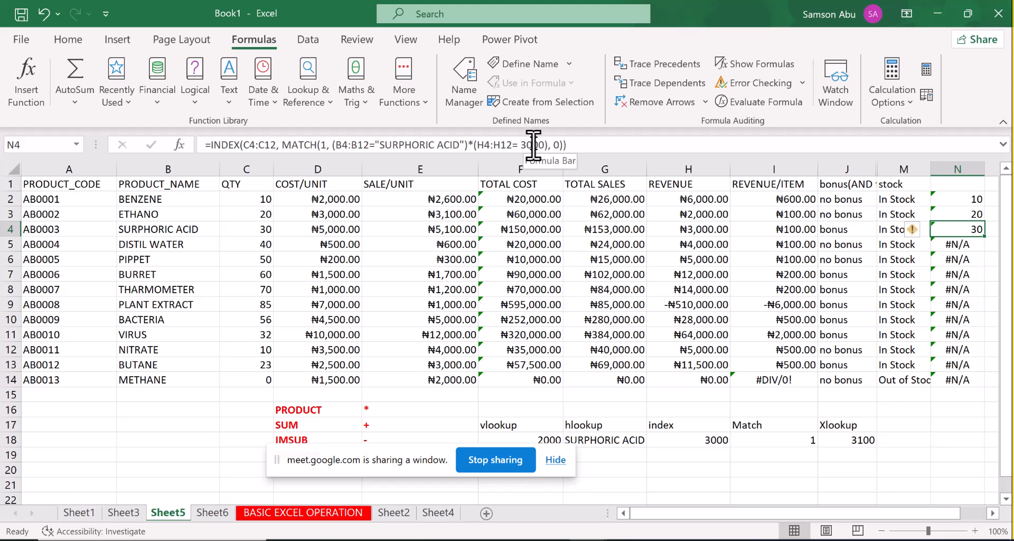